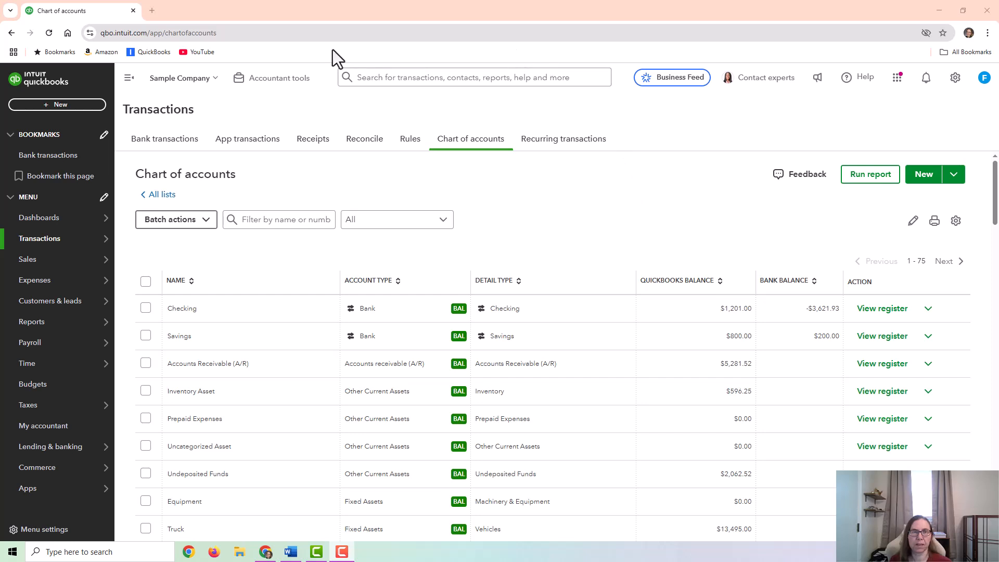
- Open the chart of accounts and look through the listed balance sheet accounts
{"action": "mouse_move", "coordinate": [52, 239]}
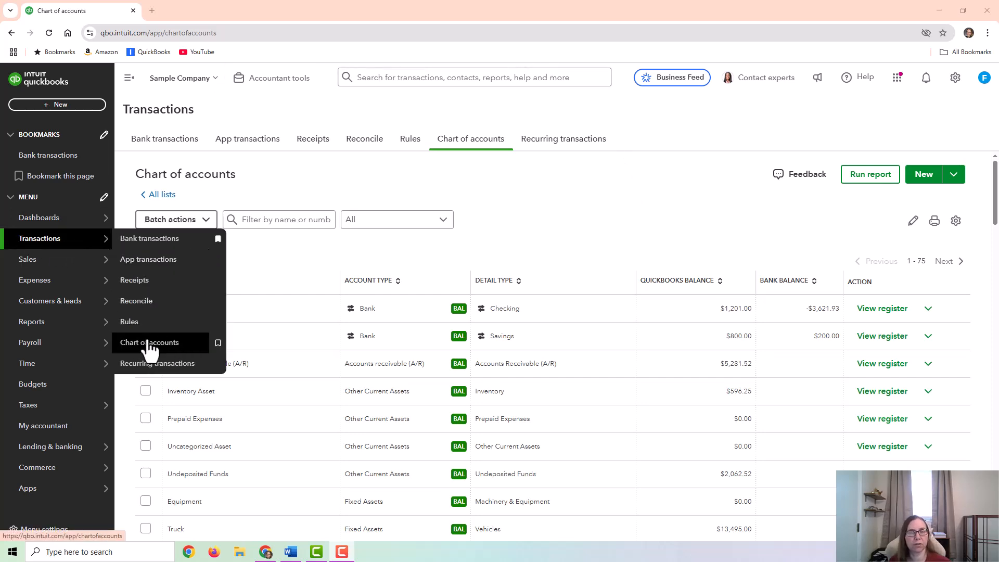
{"action": "left_click", "coordinate": [183, 343]}
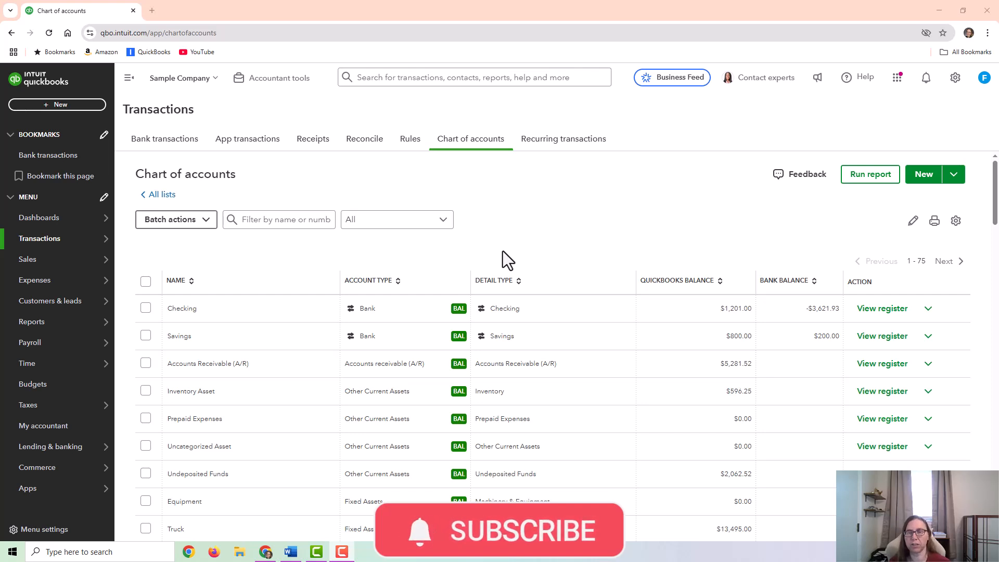
{"action": "scroll", "coordinate": [525, 385], "scroll_direction": "down", "scroll_amount": 8}
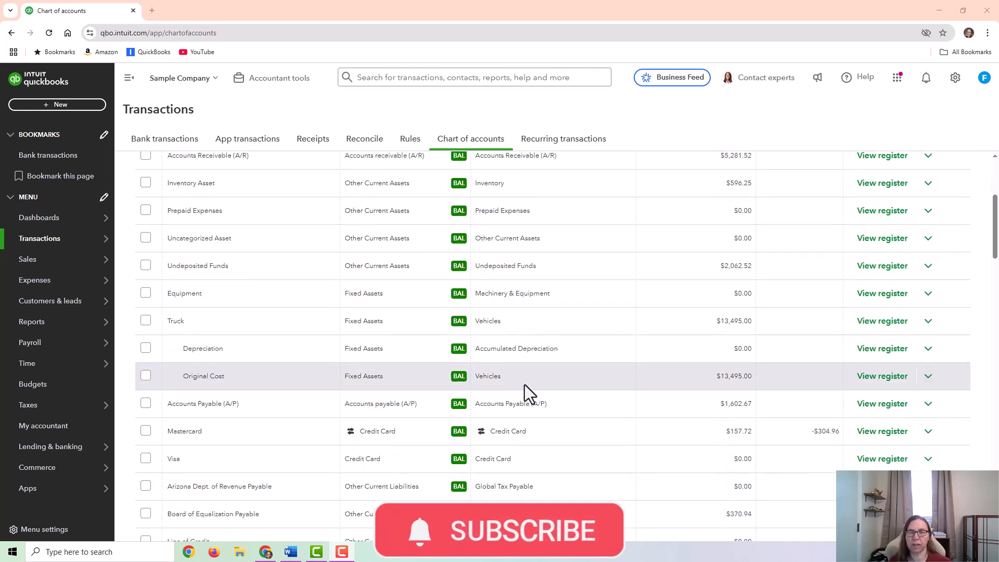
{"action": "scroll", "coordinate": [520, 390], "scroll_direction": "down", "scroll_amount": 1}
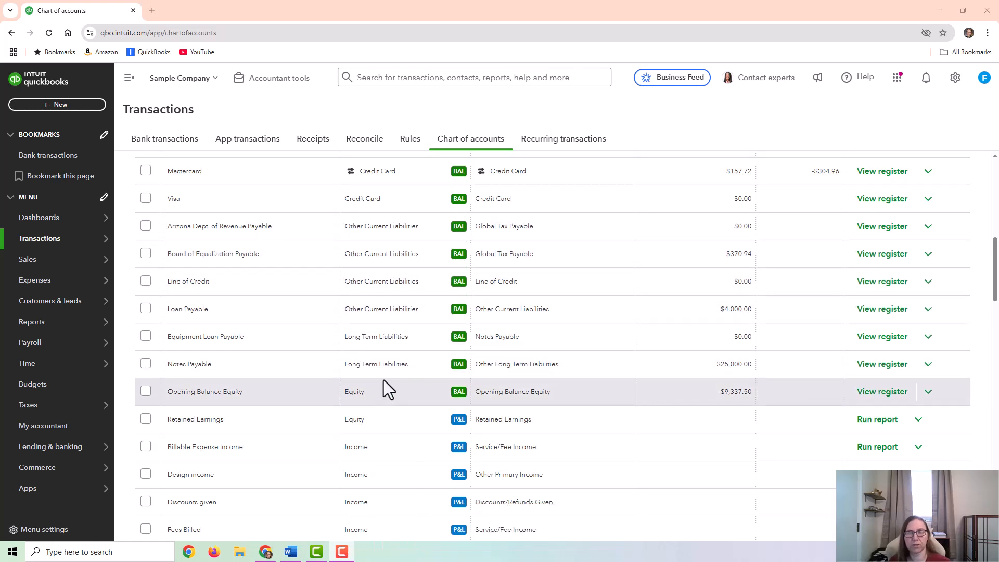
{"action": "scroll", "coordinate": [365, 302], "scroll_direction": "up", "scroll_amount": 10}
- Search the chart of accounts for "interest" and clear the filter to return to the full account list
{"action": "left_click", "coordinate": [281, 219]}
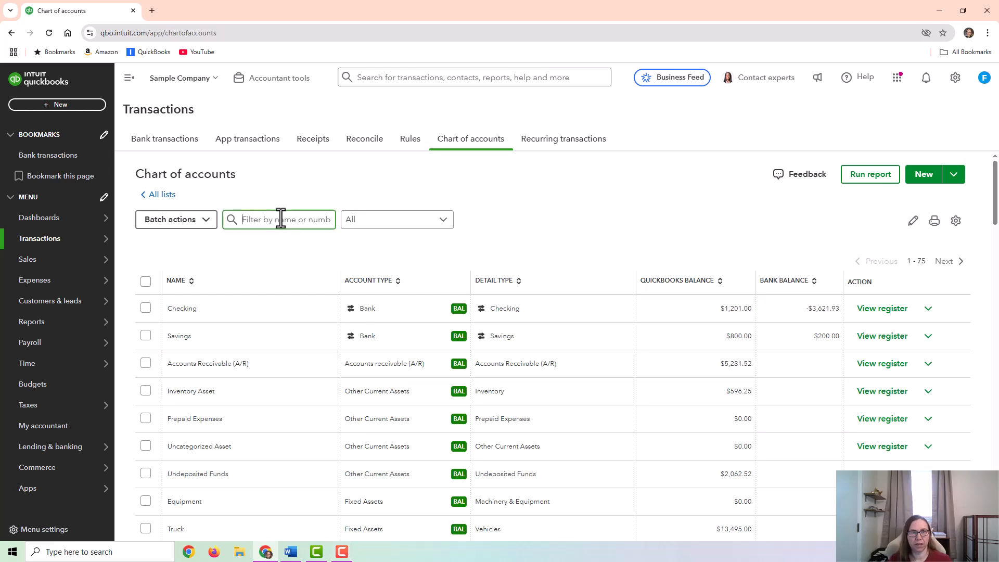
{"action": "type", "text": "interest"}
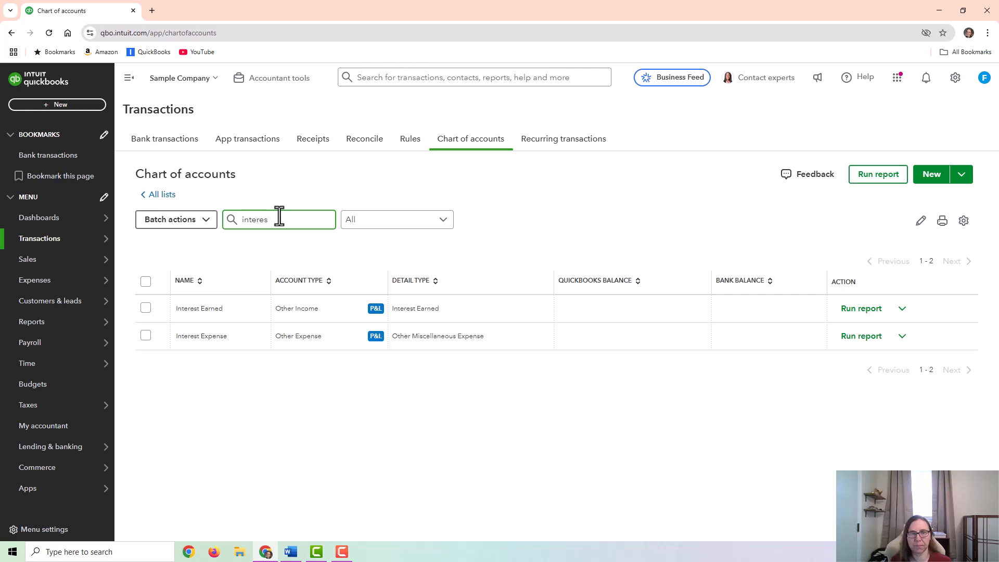
{"action": "key", "text": "BackSpace"}
{"action": "key", "text": "BackSpace"}
{"action": "key", "text": "BackSpace"}
{"action": "key", "text": "BackSpace"}
{"action": "key", "text": "BackSpace"}
{"action": "key", "text": "BackSpace"}
{"action": "key", "text": "BackSpace"}
{"action": "key", "text": "BackSpace"}
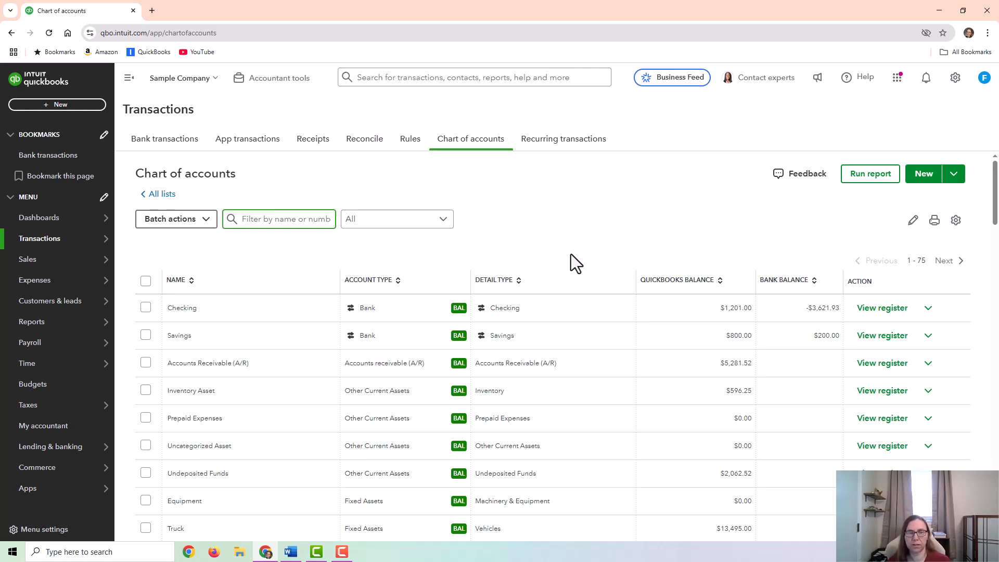
{"action": "scroll", "coordinate": [385, 401], "scroll_direction": "down", "scroll_amount": 2}
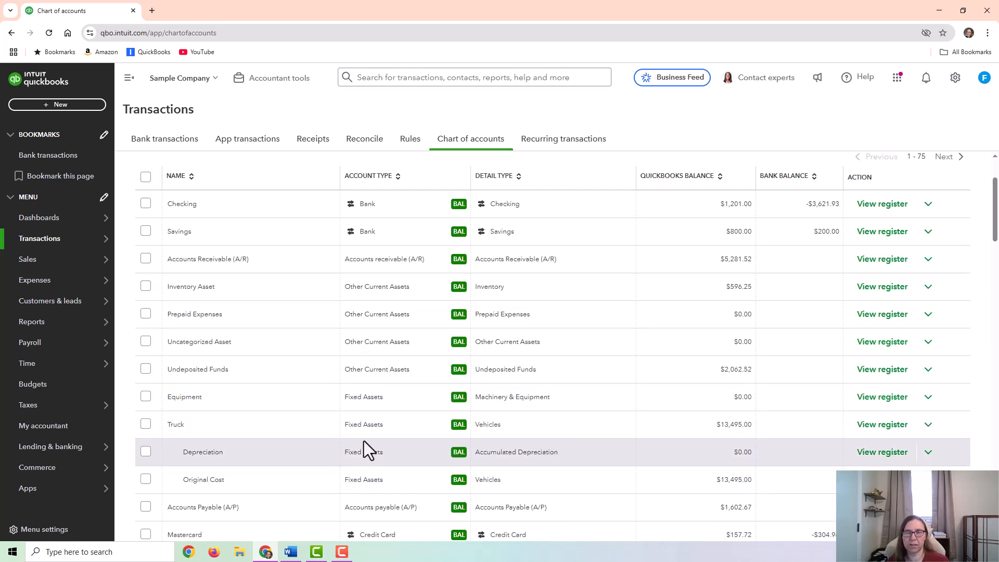
{"action": "scroll", "coordinate": [482, 361], "scroll_direction": "up", "scroll_amount": 2}
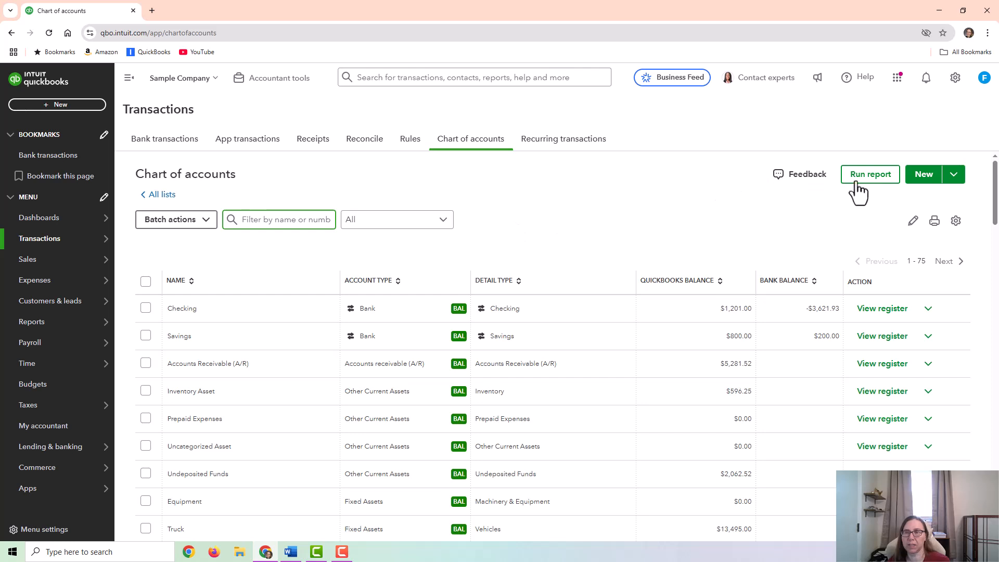
{"action": "left_click", "coordinate": [925, 177]}
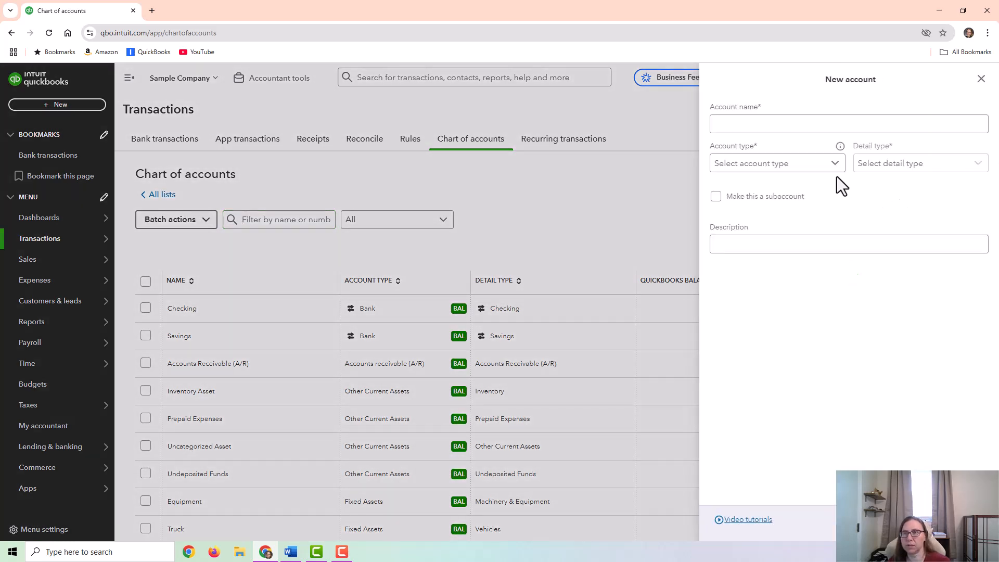
{"action": "left_click", "coordinate": [758, 124]}
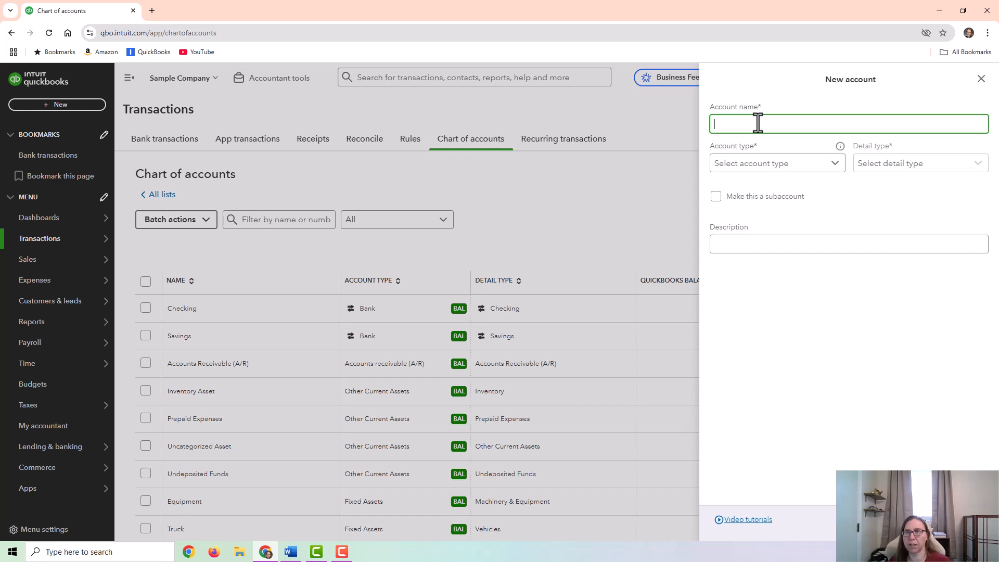
{"action": "left_click", "coordinate": [774, 166]}
{"action": "left_click", "coordinate": [904, 162]}
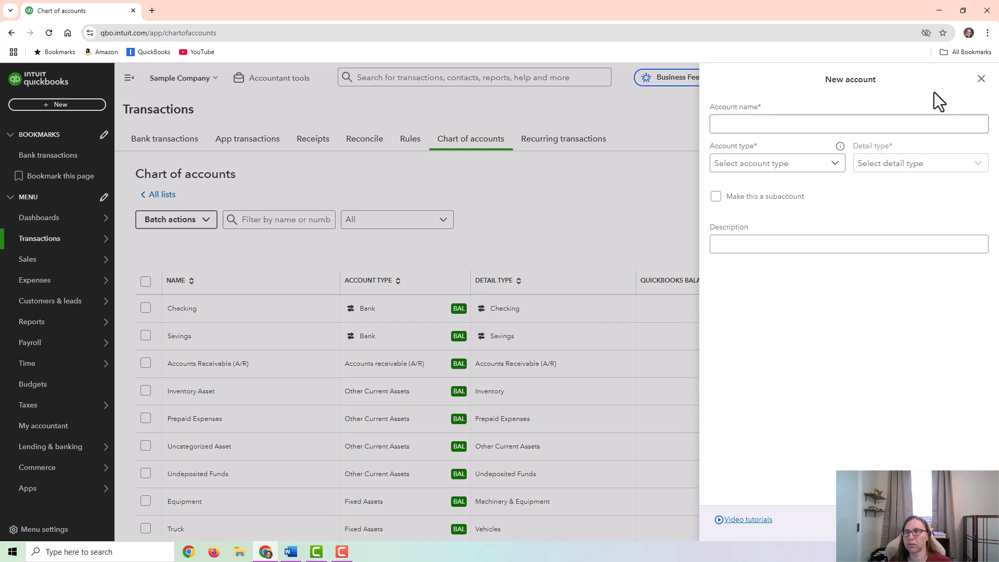
{"action": "left_click", "coordinate": [981, 79]}
- Examine the account and detail types of the credit card, line of credit and loan accounts in the chart of accounts
{"action": "scroll", "coordinate": [389, 342], "scroll_direction": "down", "scroll_amount": 7}
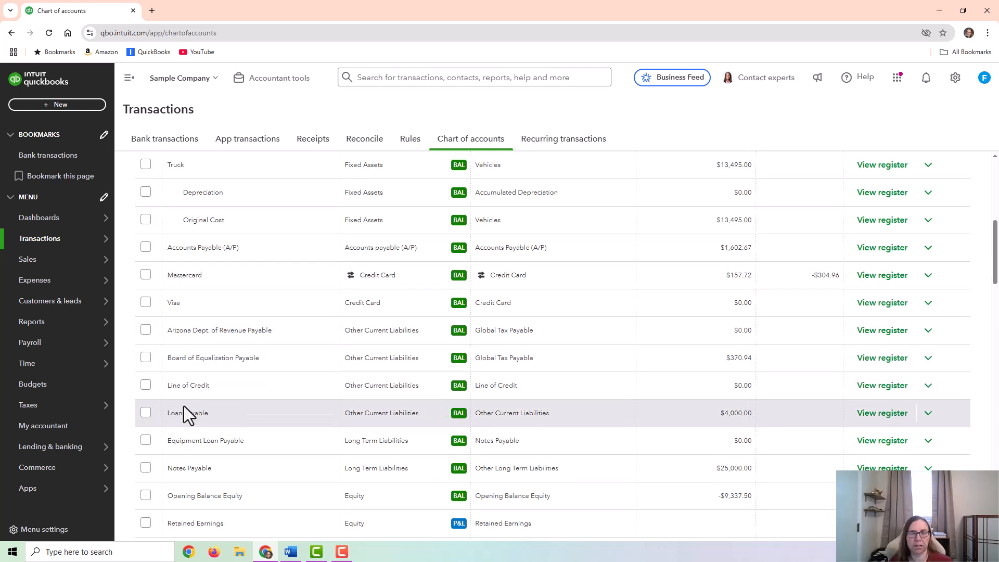
{"action": "scroll", "coordinate": [249, 411], "scroll_direction": "down", "scroll_amount": 1}
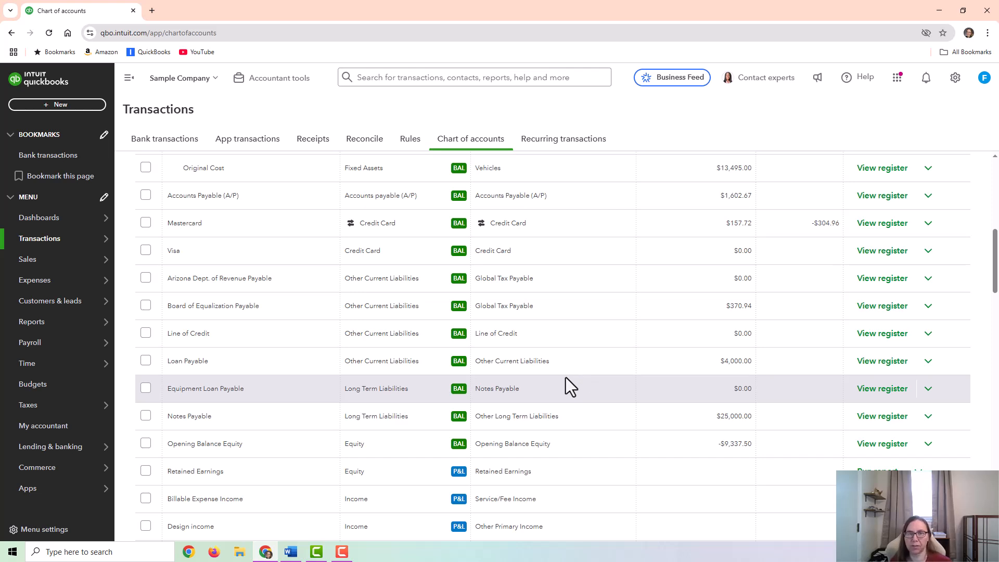
{"action": "scroll", "coordinate": [614, 214], "scroll_direction": "up", "scroll_amount": 10}
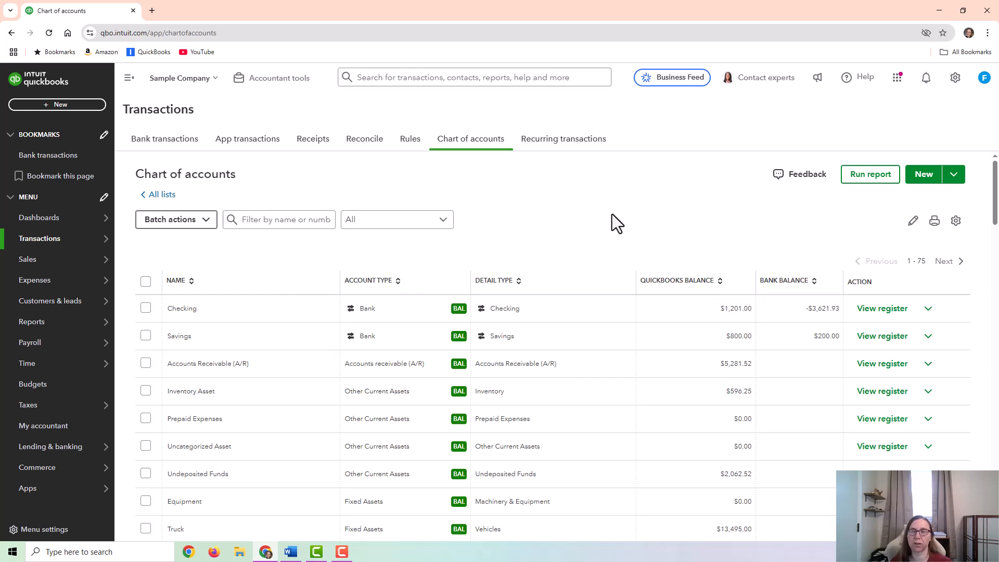
{"action": "scroll", "coordinate": [550, 375], "scroll_direction": "down", "scroll_amount": 5}
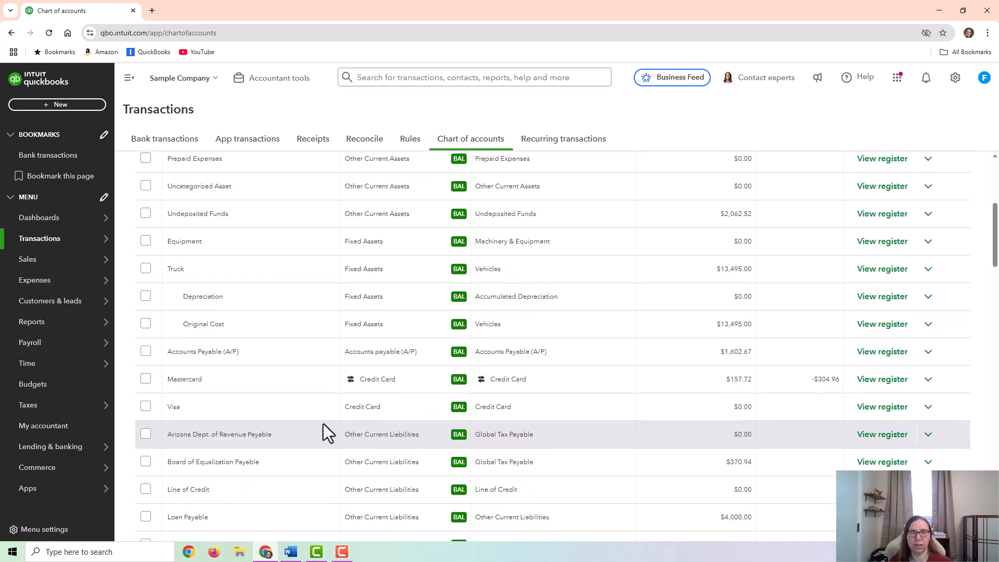
{"action": "scroll", "coordinate": [212, 422], "scroll_direction": "down", "scroll_amount": 2}
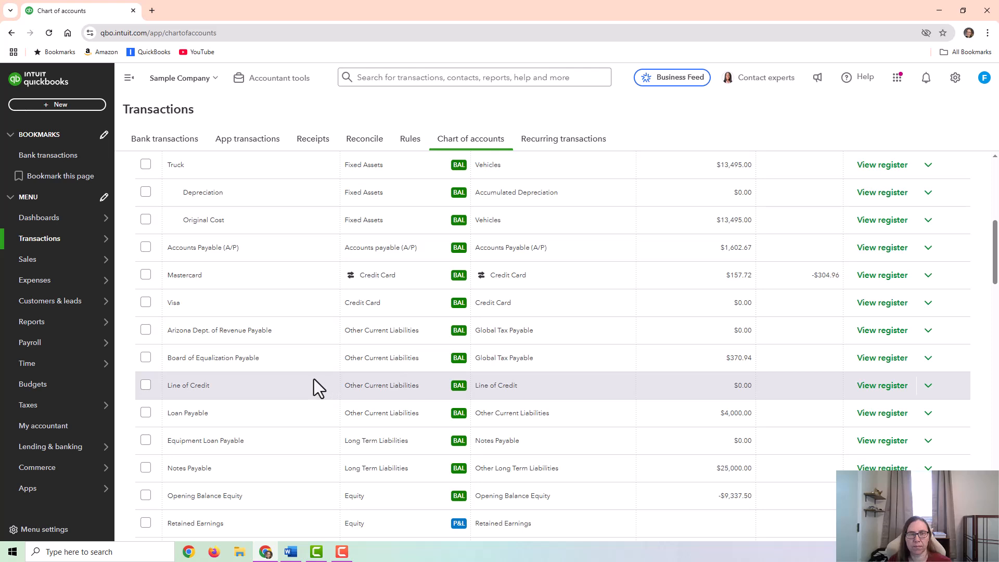
{"action": "scroll", "coordinate": [302, 383], "scroll_direction": "up", "scroll_amount": 7}
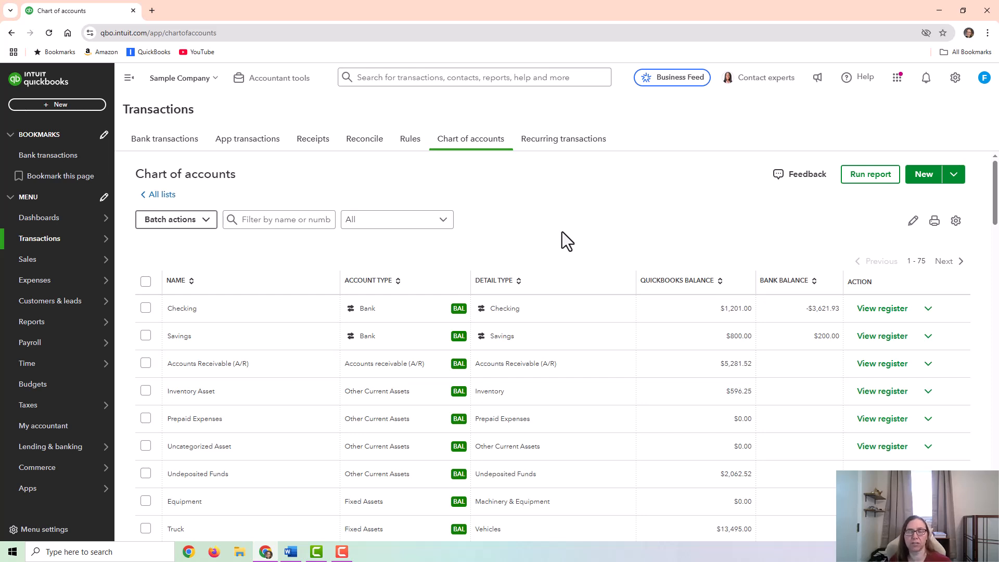
- Create a bank deposit into Checking with an added funds line of 25000 posted to the Line of Credit account
{"action": "left_click", "coordinate": [82, 107]}
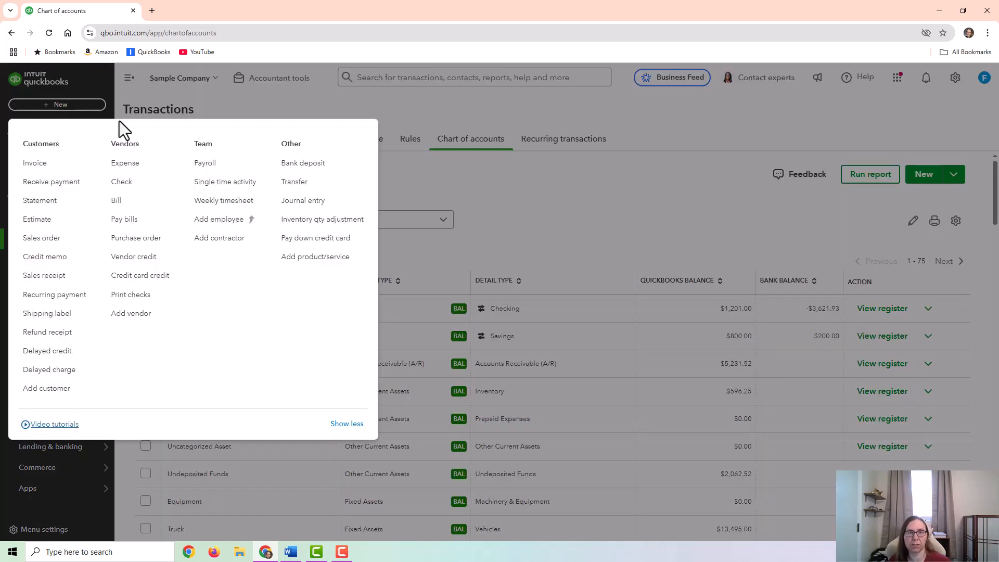
{"action": "left_click", "coordinate": [292, 166]}
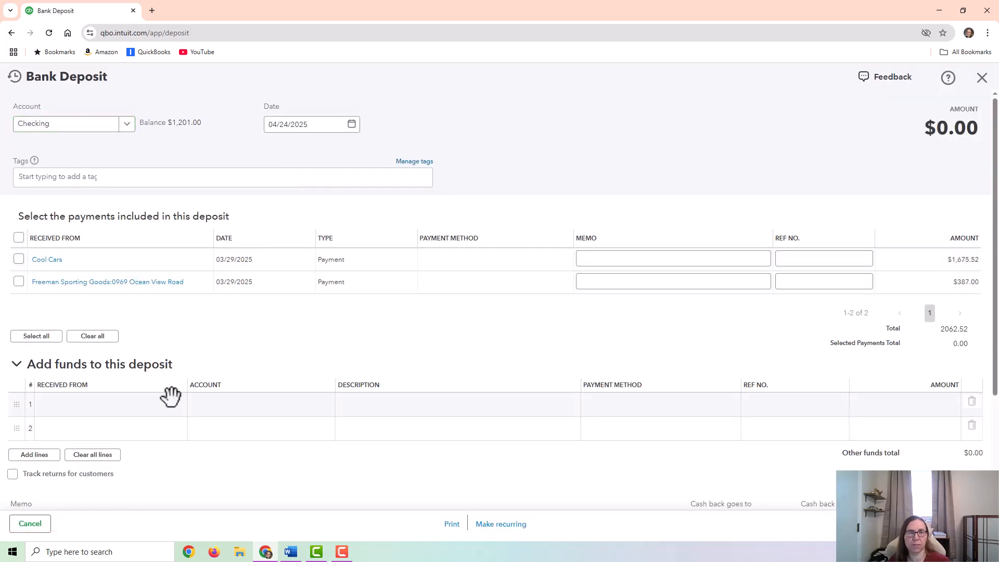
{"action": "left_click", "coordinate": [241, 408]}
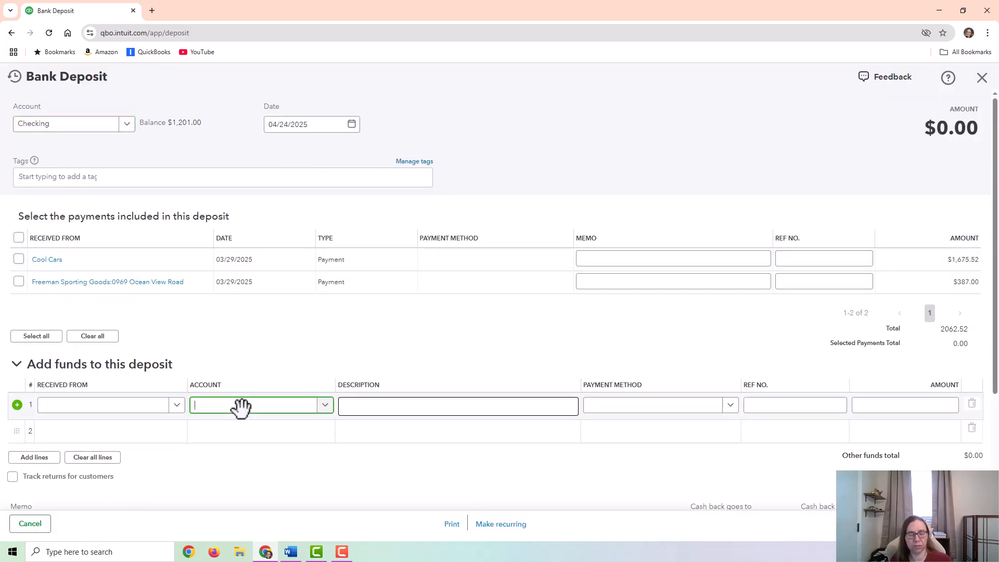
{"action": "type", "text": "line"}
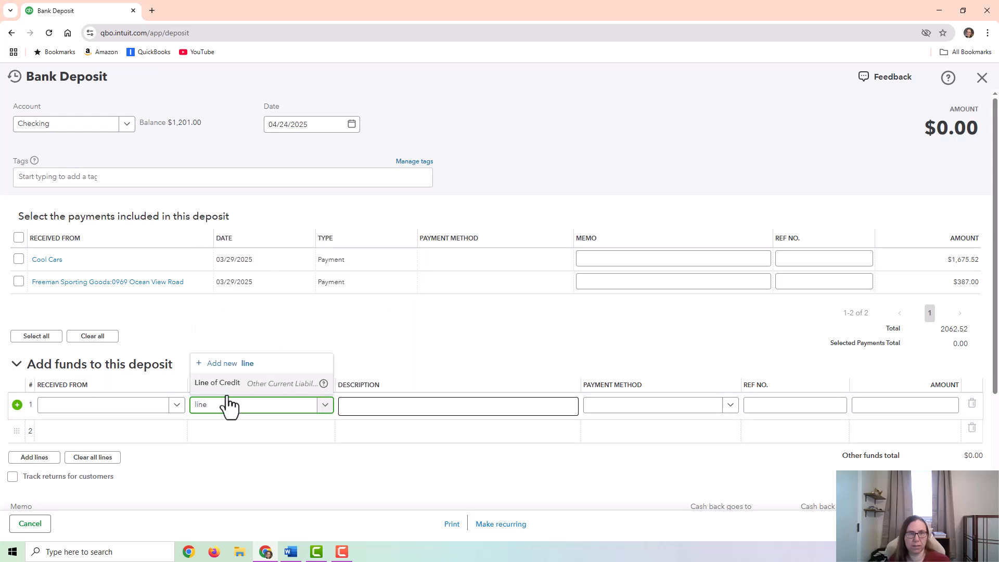
{"action": "left_click", "coordinate": [229, 381]}
{"action": "left_click", "coordinate": [930, 406]}
{"action": "type", "text": "25000"}
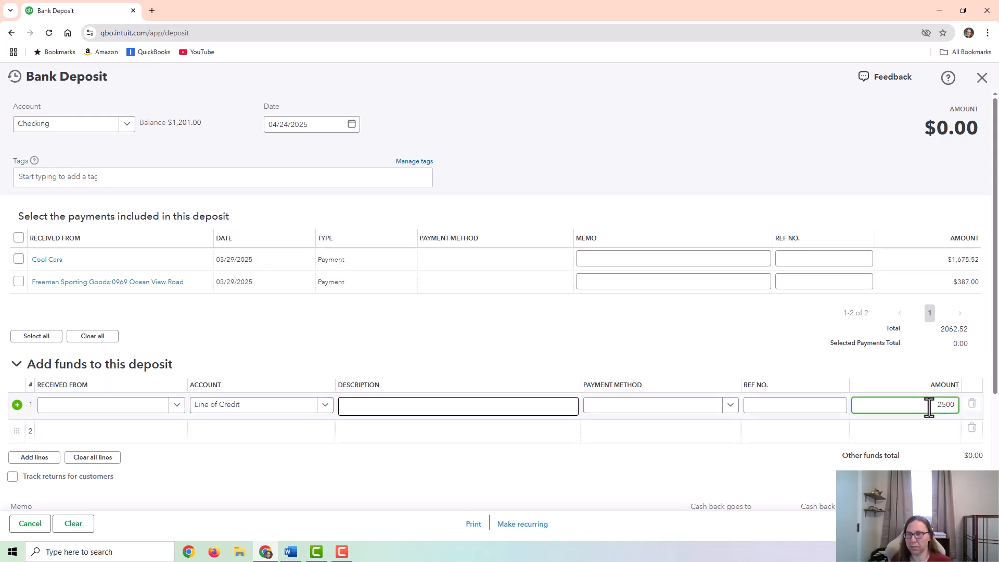
- Set the bank deposit date to 03/31/2025 and save the deposit
{"action": "left_click", "coordinate": [353, 125]}
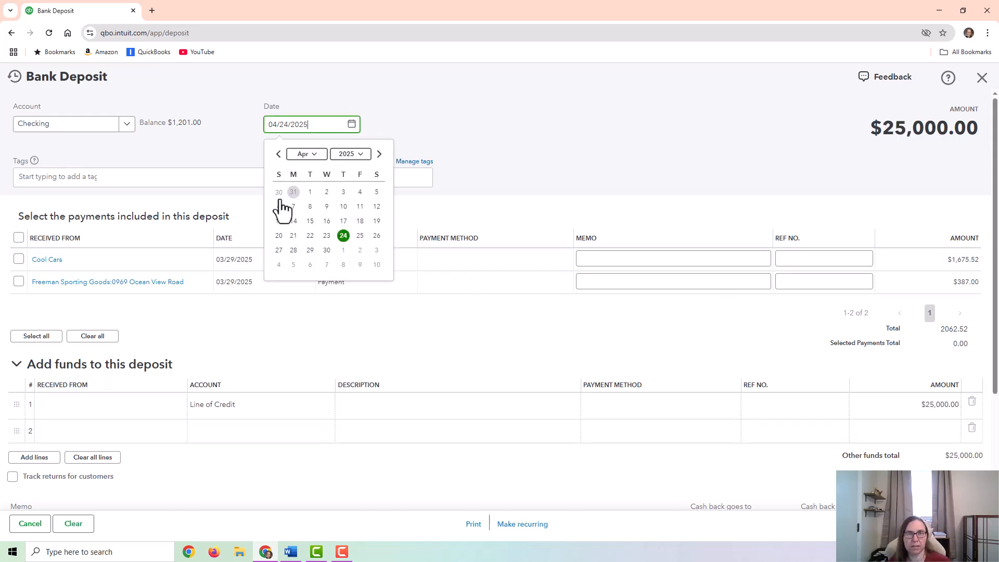
{"action": "left_click", "coordinate": [291, 196]}
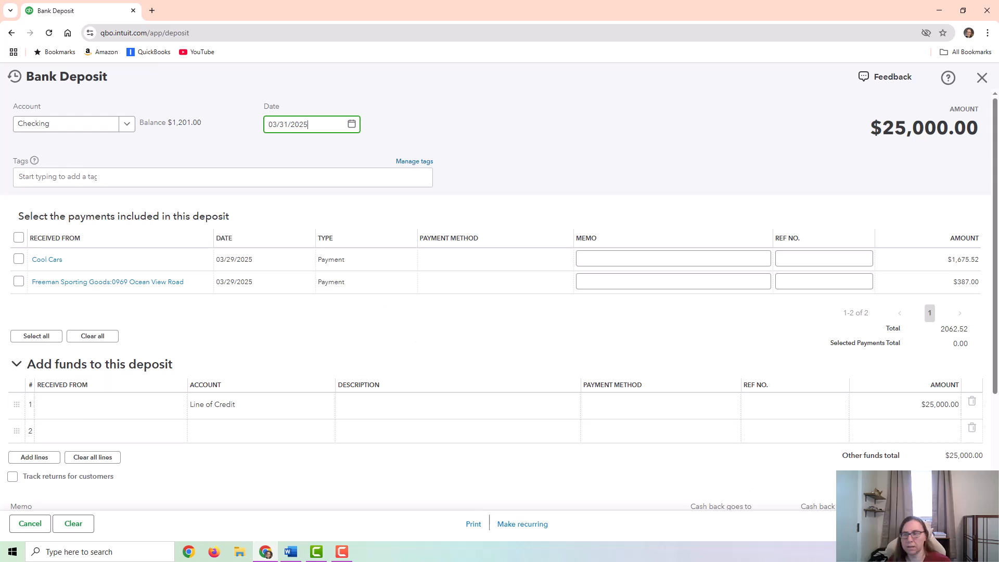
{"action": "key", "text": "Tab"}
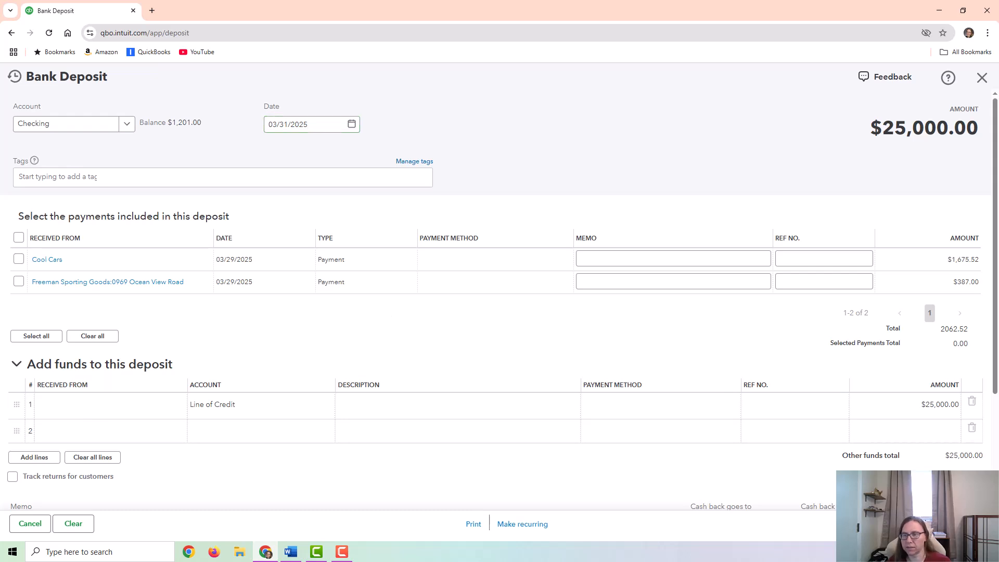
{"action": "left_click", "coordinate": [939, 524]}
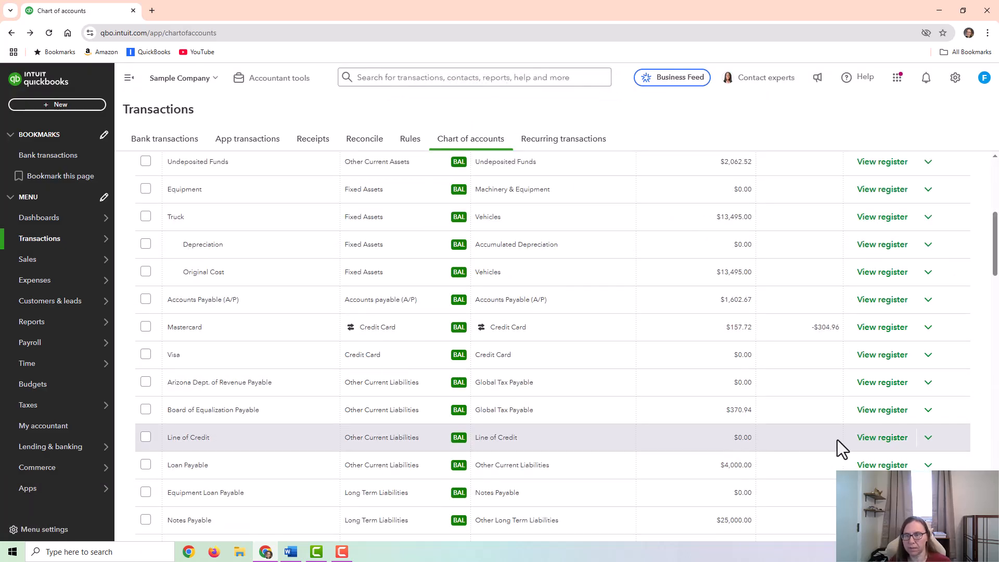
- Check the deposit in the Line of Credit register and in the Checking register
{"action": "left_click", "coordinate": [883, 437]}
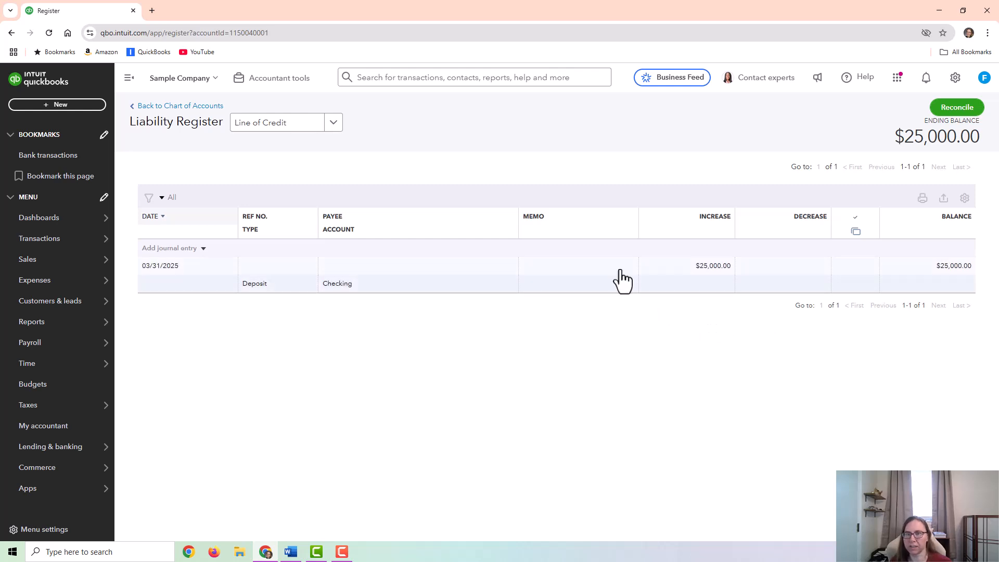
{"action": "left_click", "coordinate": [317, 125]}
{"action": "scroll", "coordinate": [329, 194], "scroll_direction": "up", "scroll_amount": 10}
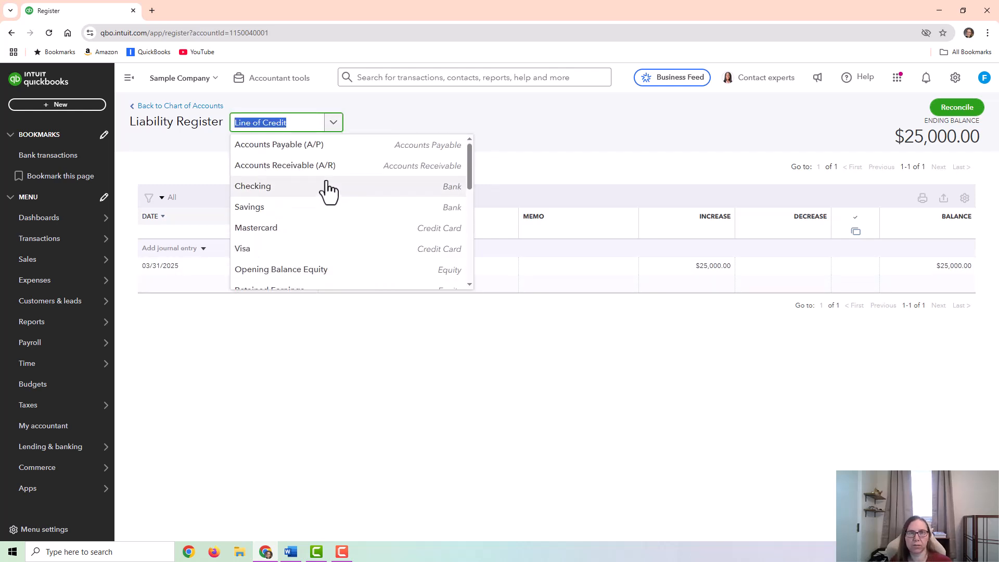
{"action": "left_click", "coordinate": [254, 187]}
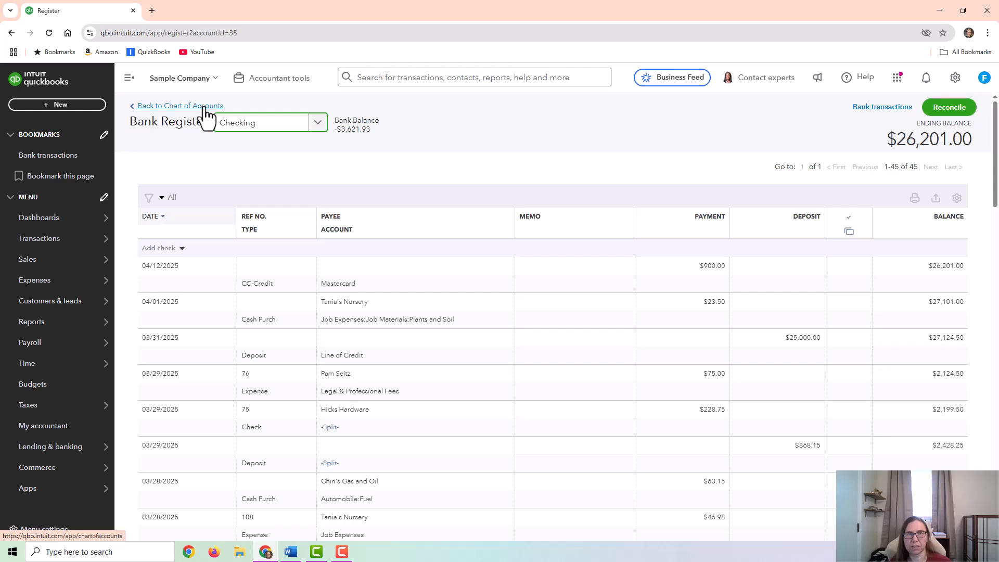
- Start a new journal entry and debit the Checking account 25,000 on its first line
{"action": "left_click", "coordinate": [78, 105]}
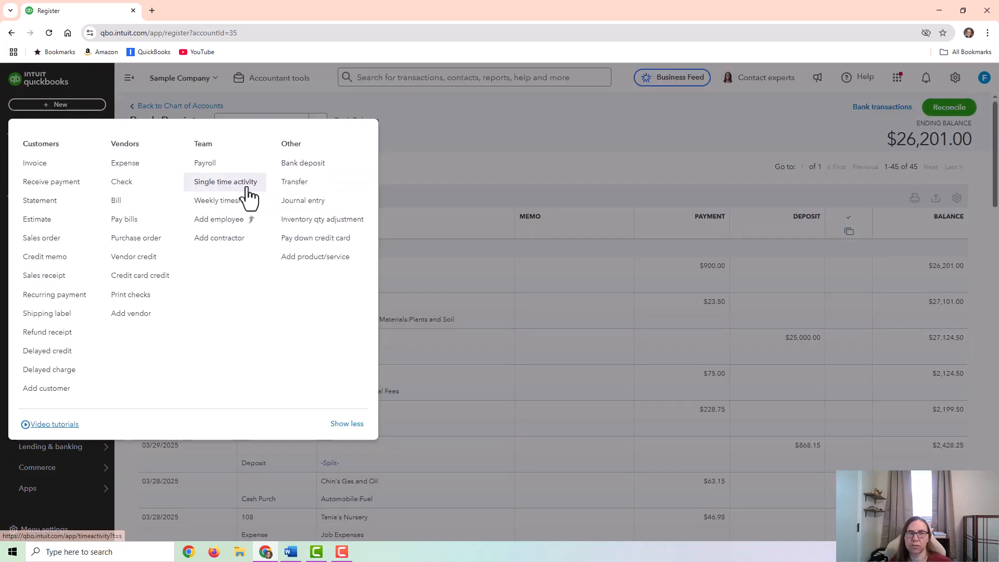
{"action": "left_click", "coordinate": [333, 203]}
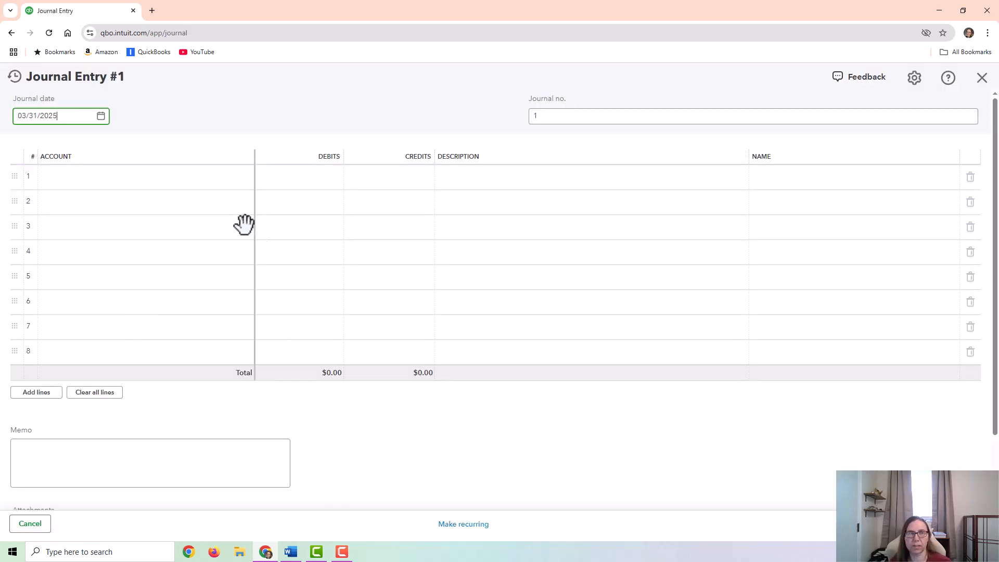
{"action": "left_click", "coordinate": [163, 180]}
{"action": "type", "text": "check"}
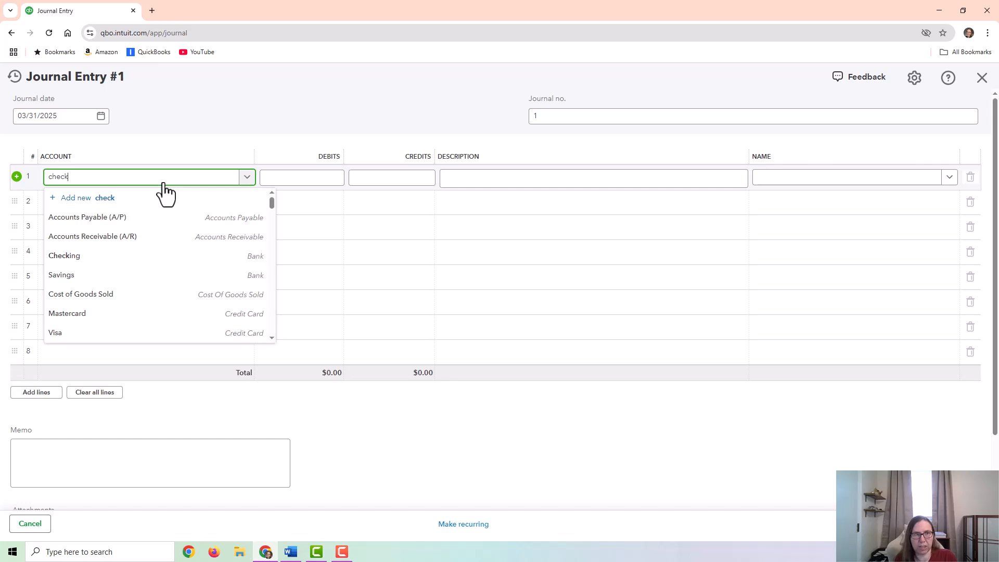
{"action": "left_click", "coordinate": [330, 176]}
{"action": "type", "text": "25,"}
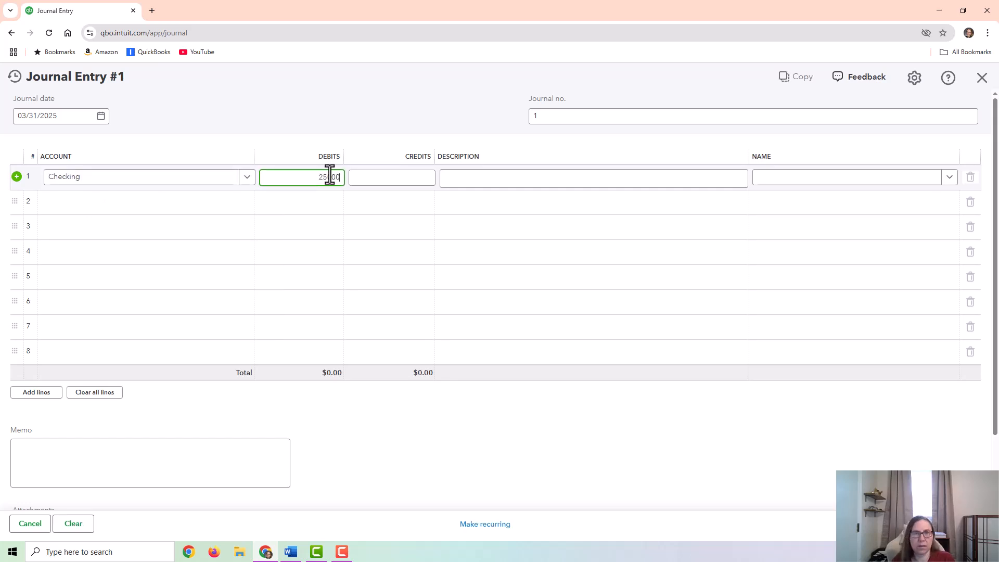
{"action": "type", "text": "000"}
- Credit Line of Credit 25,000 on the second journal line, and leave the journal entry without saving
{"action": "left_click", "coordinate": [153, 205]}
{"action": "type", "text": "line"}
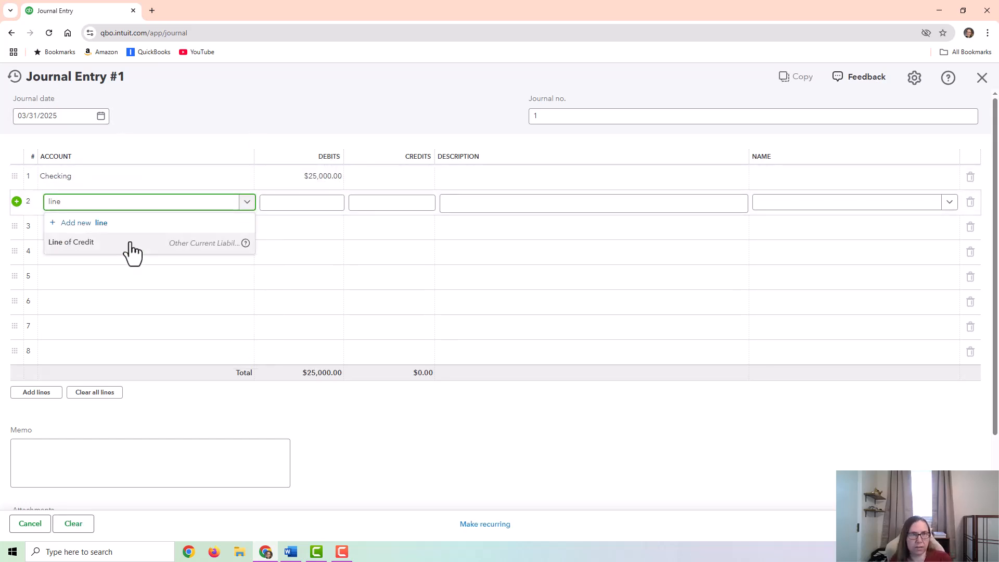
{"action": "left_click", "coordinate": [129, 241]}
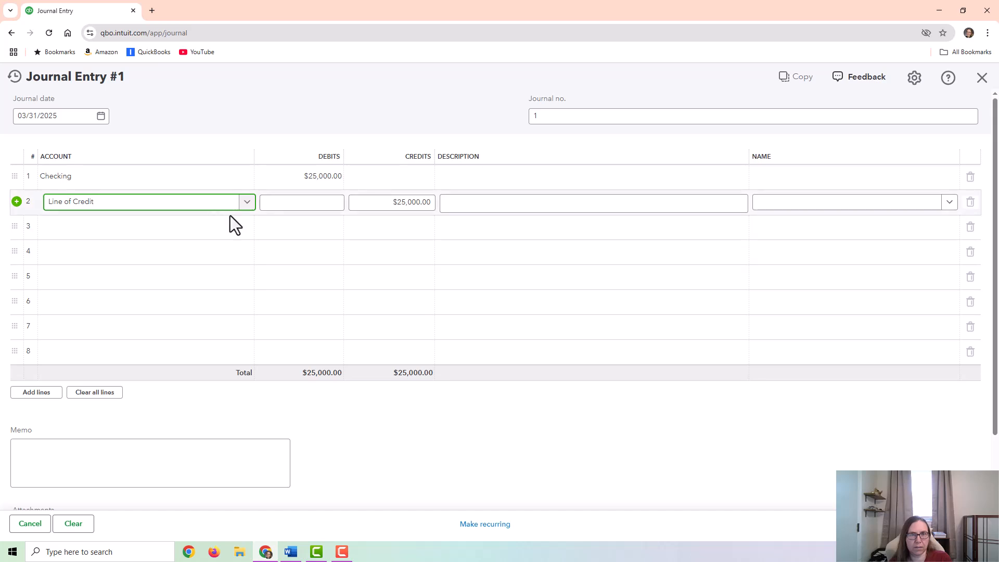
{"action": "left_click", "coordinate": [982, 77]}
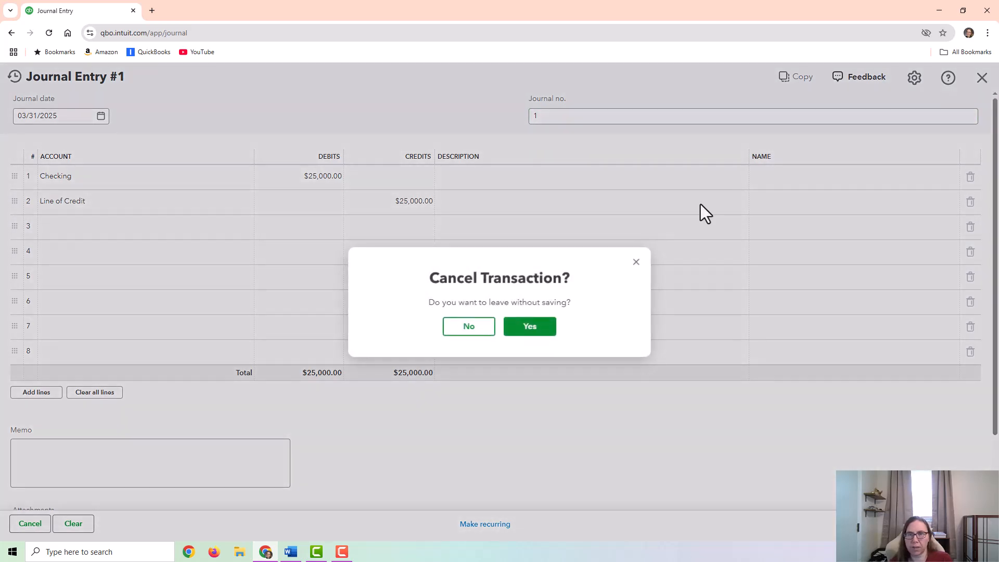
{"action": "left_click", "coordinate": [536, 332]}
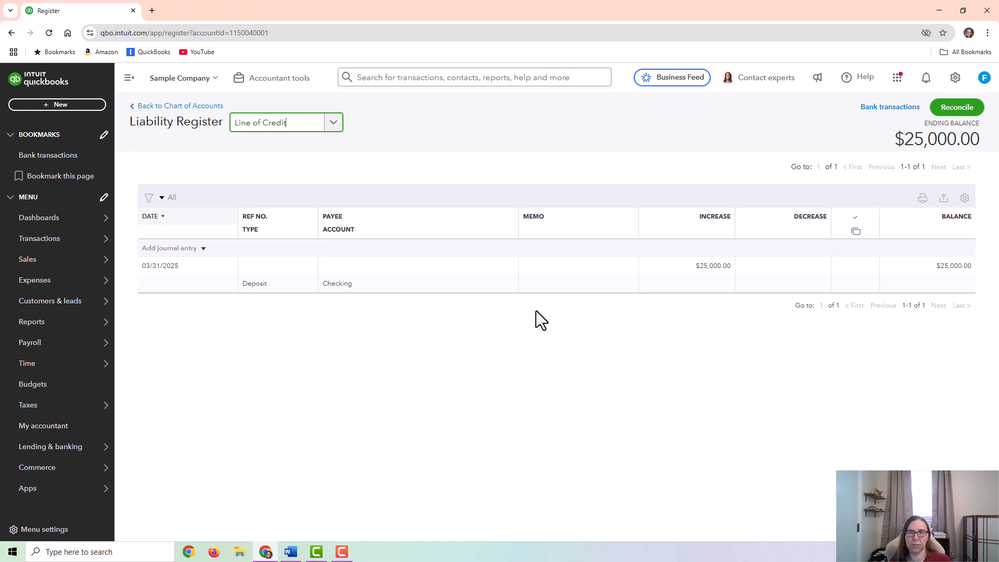
- Start a new expense paid from Checking and set its payment date to 04/04/2025
{"action": "left_click", "coordinate": [514, 275]}
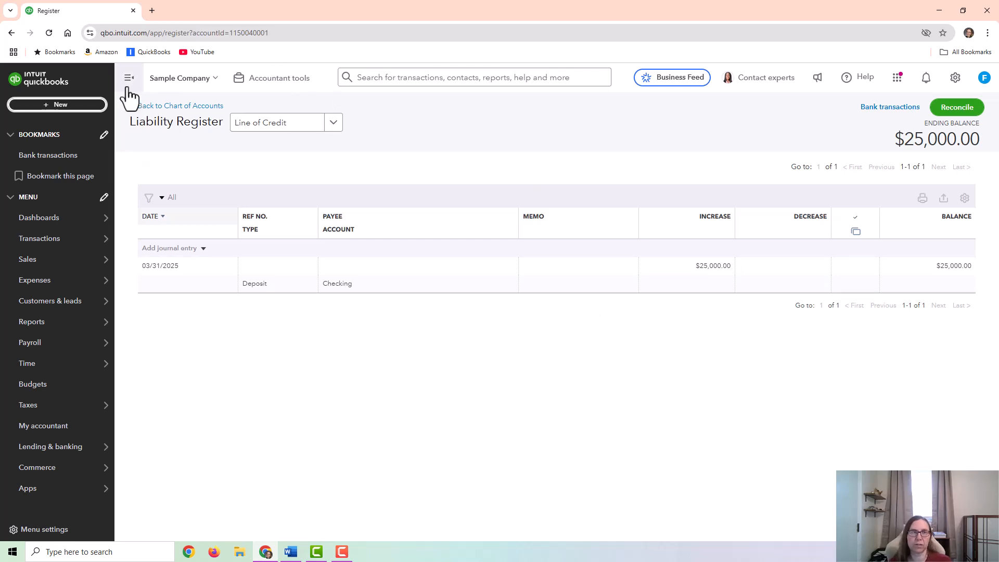
{"action": "left_click", "coordinate": [73, 104]}
{"action": "left_click", "coordinate": [125, 164]}
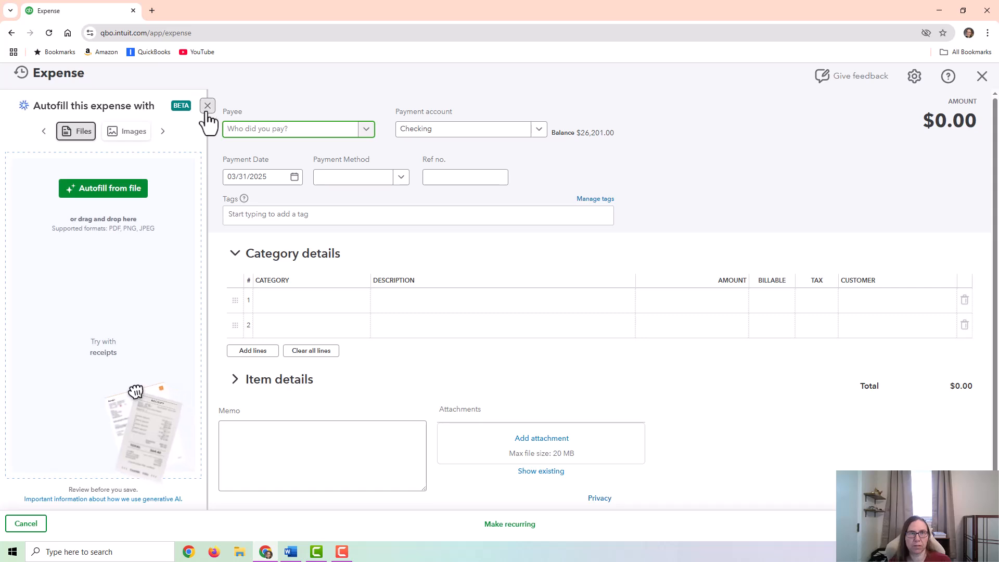
{"action": "left_click", "coordinate": [207, 106]}
{"action": "left_click", "coordinate": [95, 177]}
- Enter a category line for Interest Expense with an amount of 500 and save the expense
{"action": "left_click", "coordinate": [125, 300]}
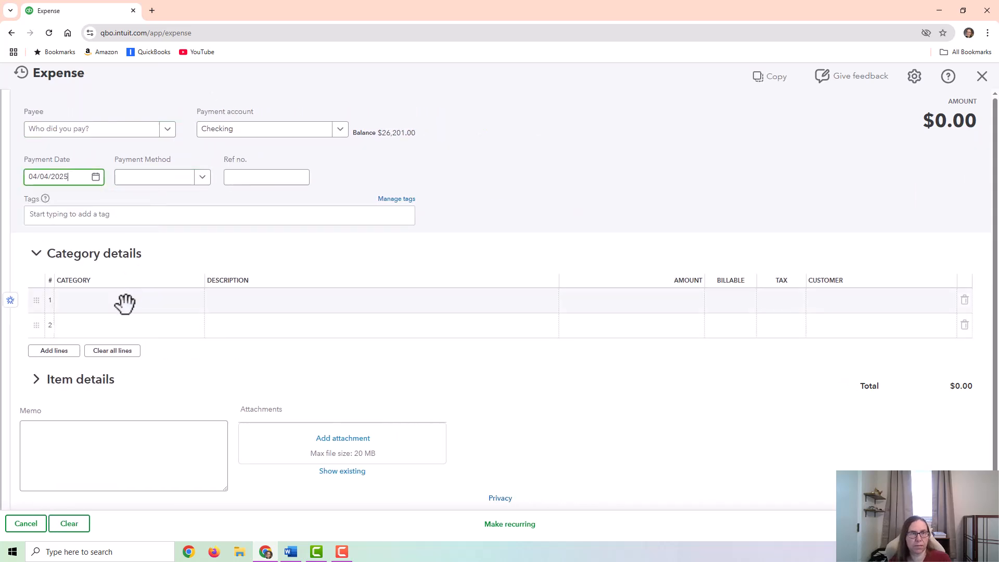
{"action": "type", "text": "inter"}
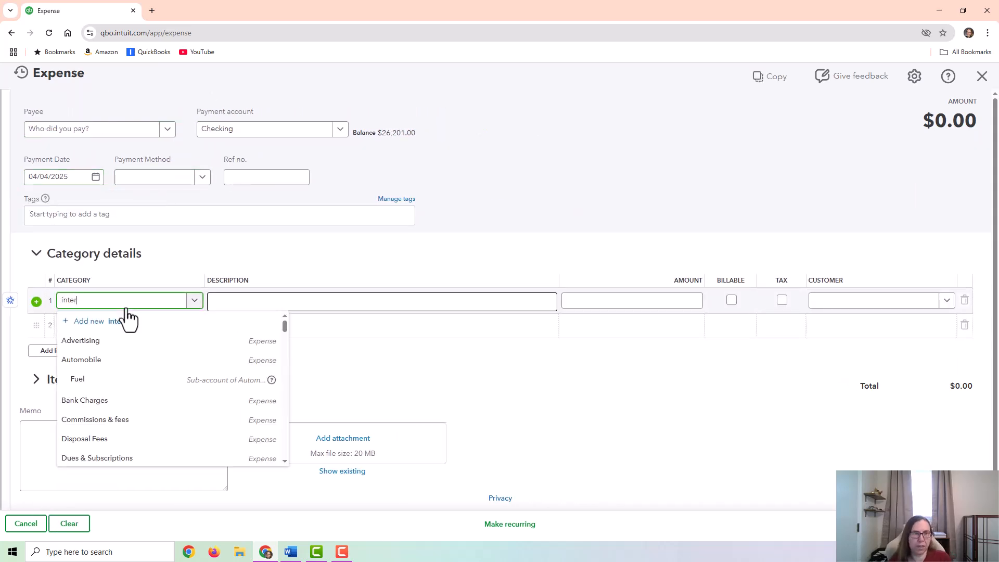
{"action": "left_click", "coordinate": [133, 360]}
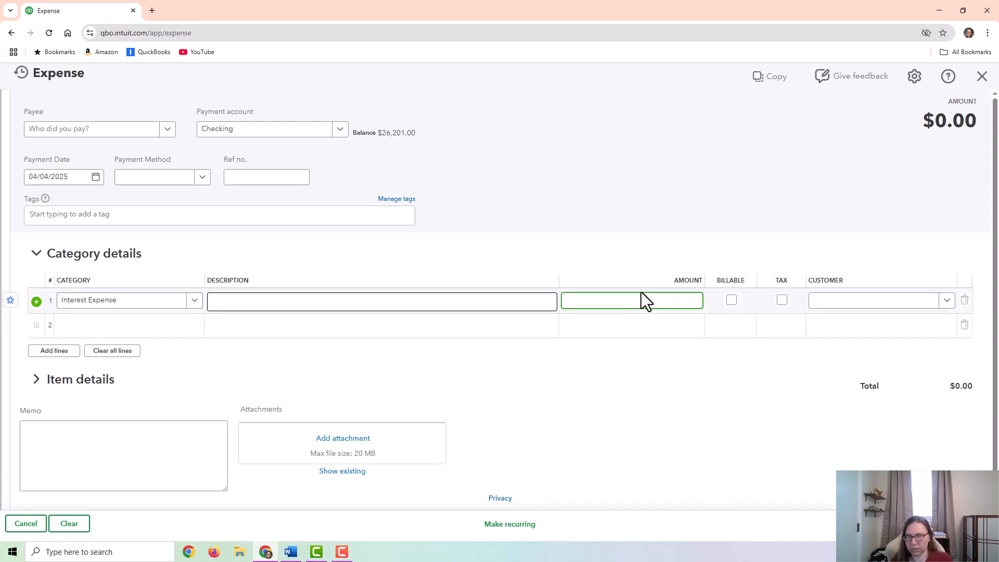
{"action": "type", "text": "500"}
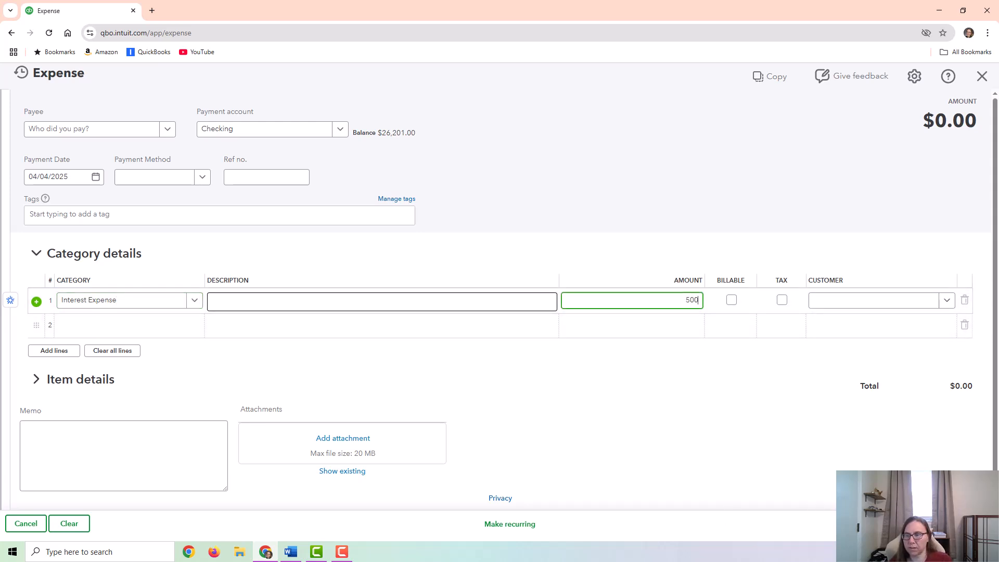
{"action": "left_click", "coordinate": [941, 523]}
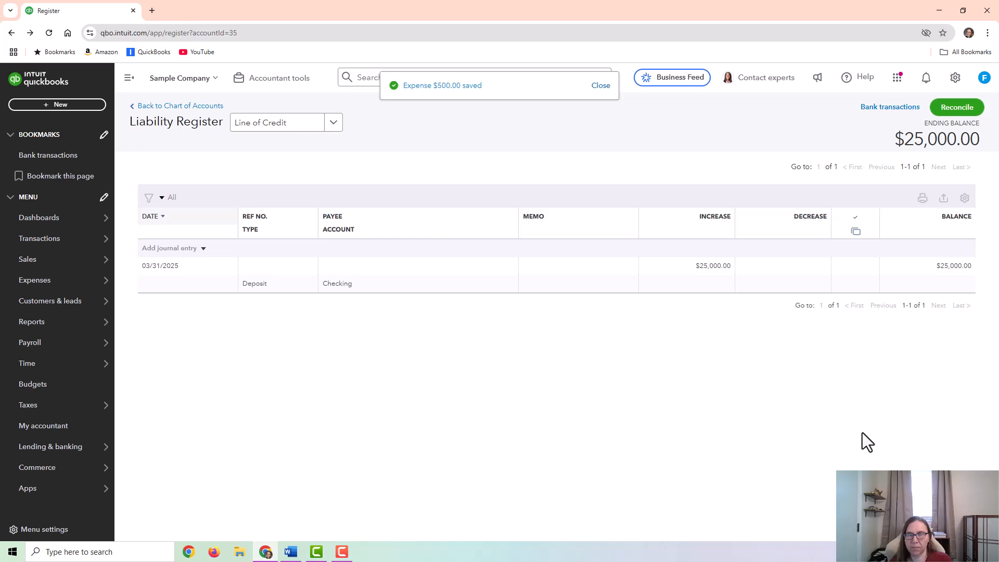
- Check the interest payment in the Checking register and compare it with the Line of Credit register
{"action": "left_click", "coordinate": [331, 125]}
{"action": "scroll", "coordinate": [333, 188], "scroll_direction": "up", "scroll_amount": 10}
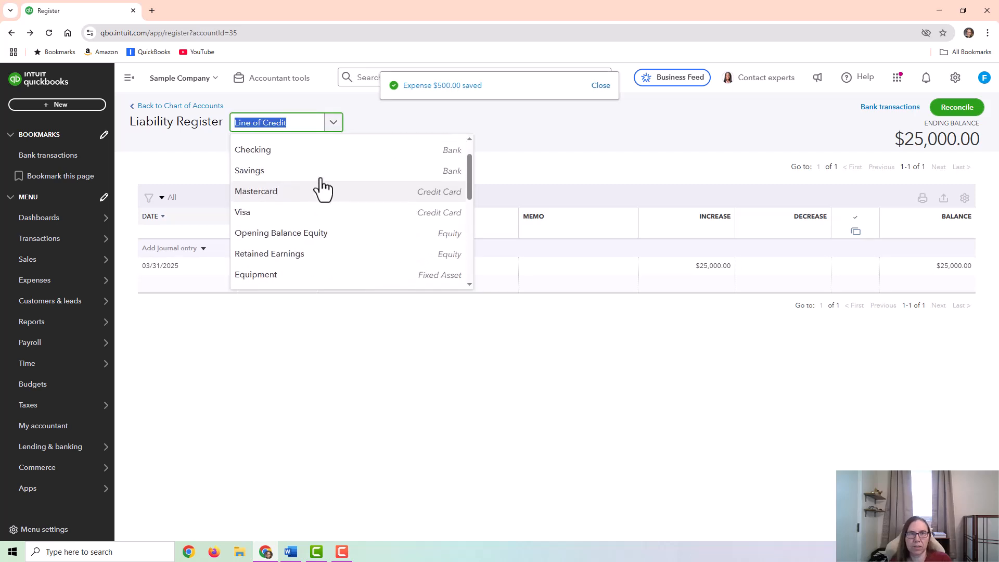
{"action": "left_click", "coordinate": [280, 193]}
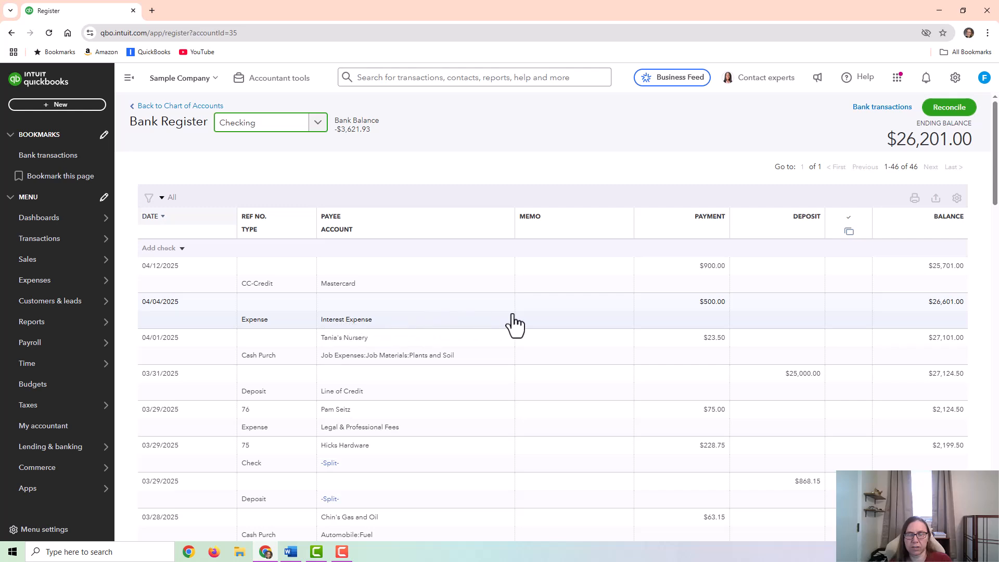
{"action": "left_click", "coordinate": [316, 126]}
{"action": "scroll", "coordinate": [313, 179], "scroll_direction": "down", "scroll_amount": 4}
{"action": "scroll", "coordinate": [285, 207], "scroll_direction": "up", "scroll_amount": 1}
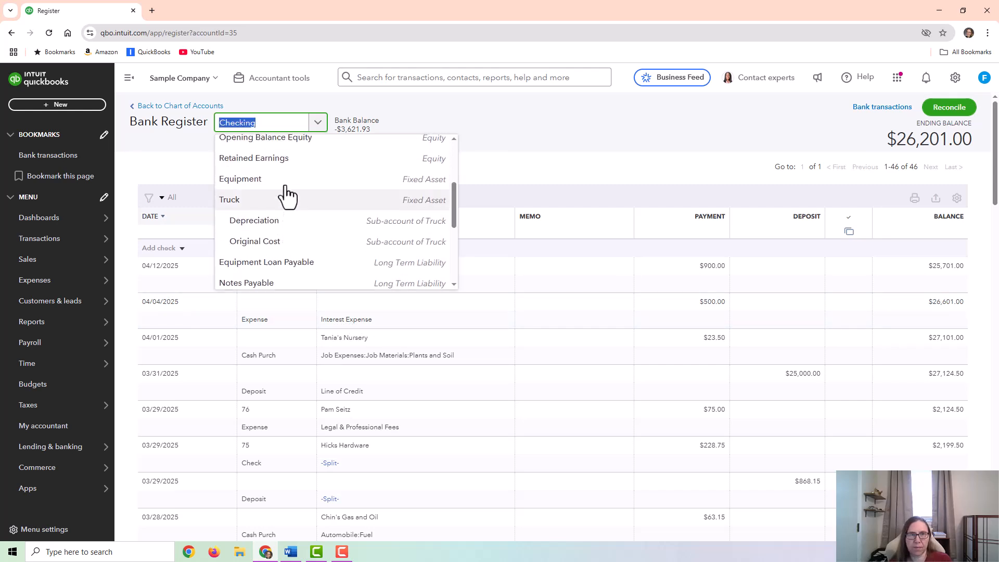
{"action": "scroll", "coordinate": [286, 196], "scroll_direction": "down", "scroll_amount": 2}
{"action": "scroll", "coordinate": [286, 201], "scroll_direction": "down", "scroll_amount": 3}
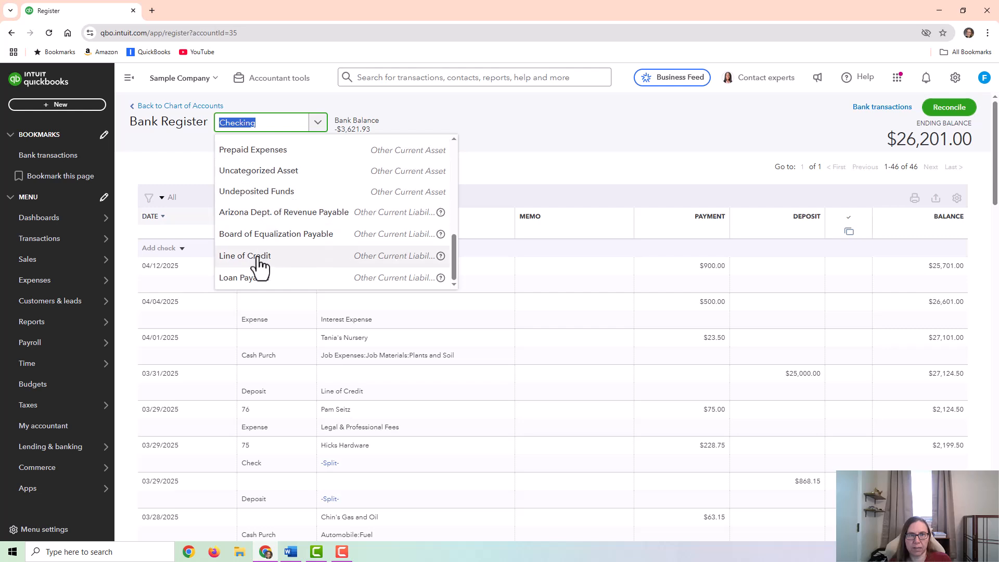
{"action": "left_click", "coordinate": [259, 258]}
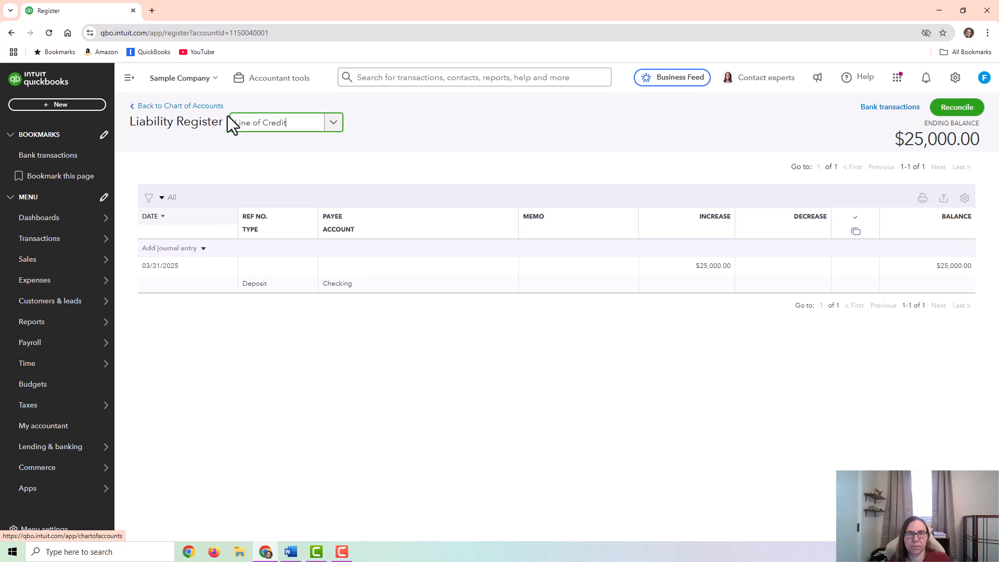
- Reopen the 04/04/2025 expense of $500.00 from the list of recent expenses
{"action": "left_click", "coordinate": [57, 106]}
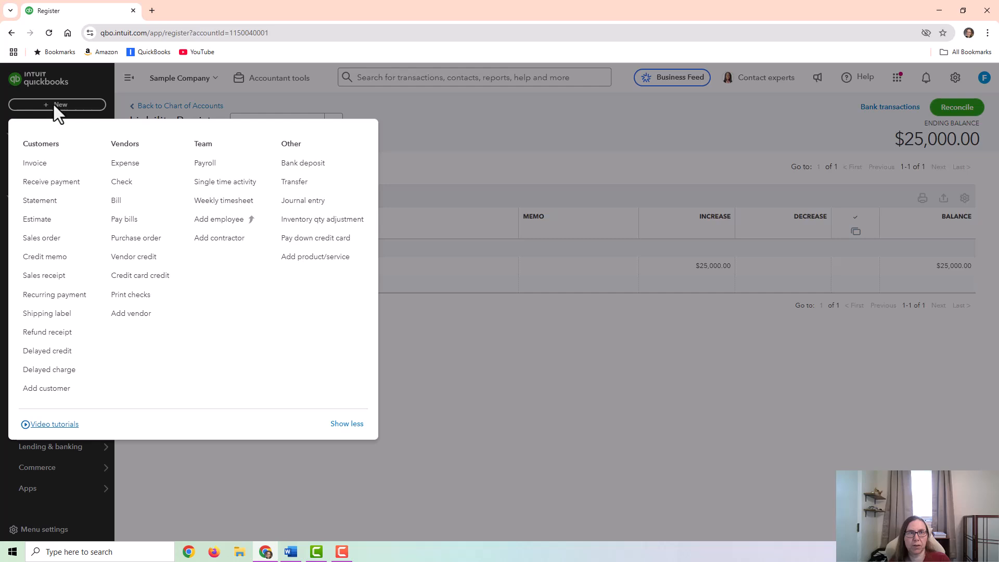
{"action": "left_click", "coordinate": [126, 163]}
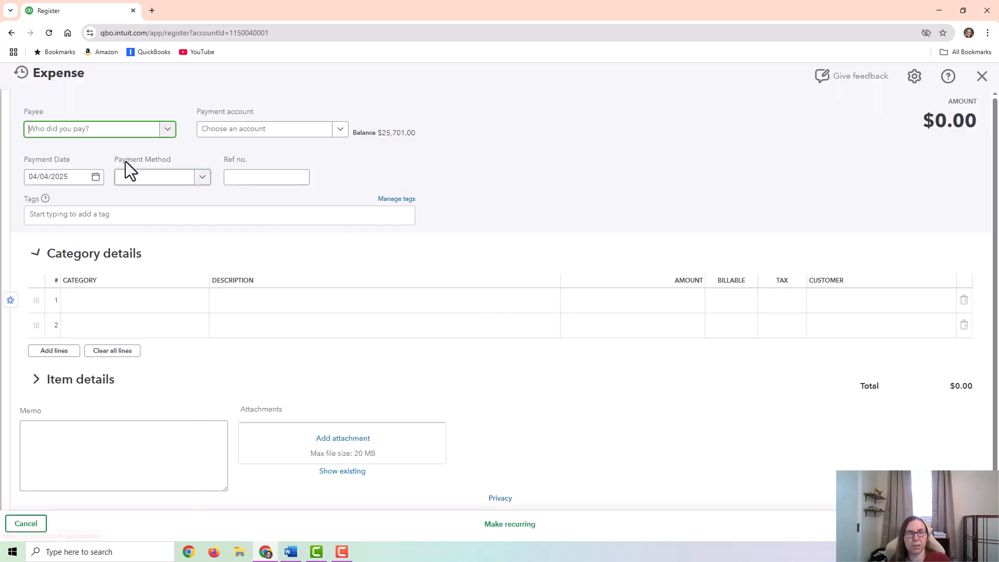
{"action": "left_click", "coordinate": [21, 73]}
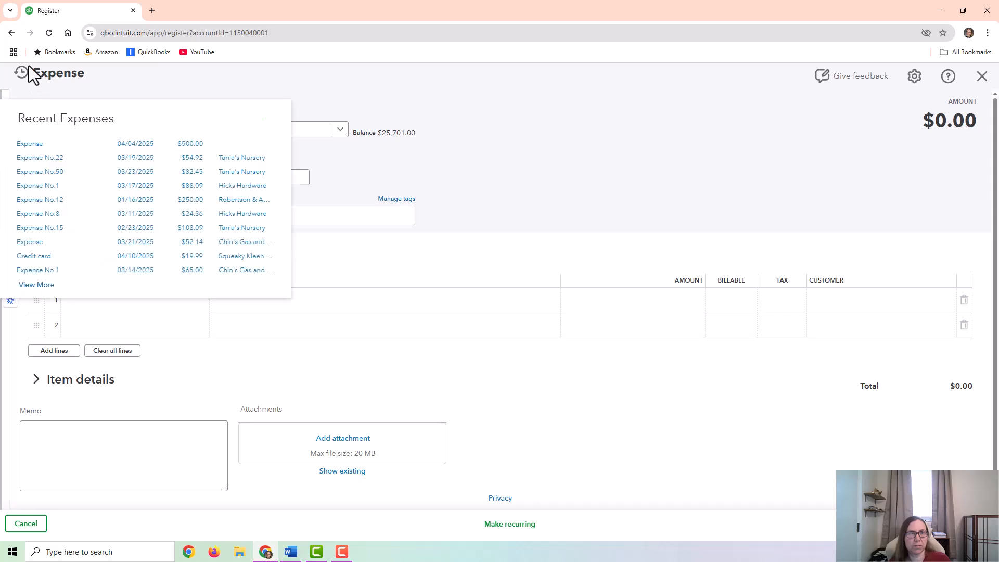
{"action": "left_click", "coordinate": [196, 145]}
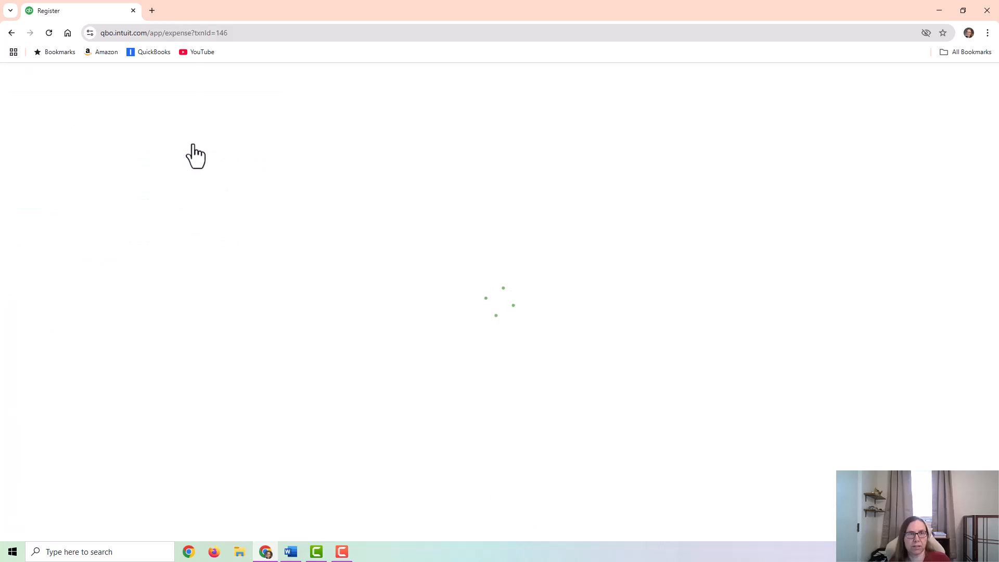
- Insert a category line above Interest Expense for Line of Credit with an amount of 300
{"action": "left_click", "coordinate": [147, 298]}
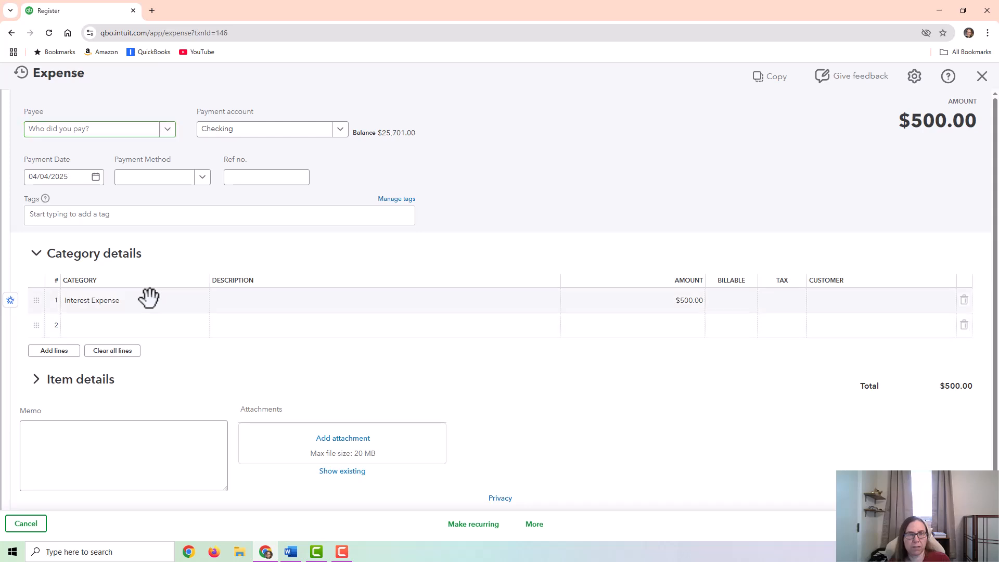
{"action": "left_click", "coordinate": [36, 301]}
{"action": "left_click", "coordinate": [111, 301]}
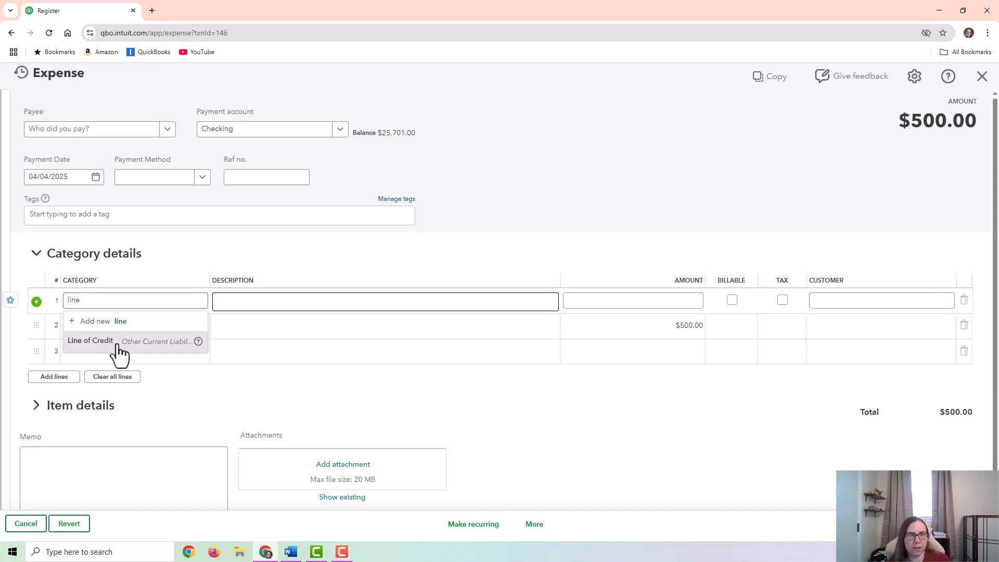
{"action": "left_click", "coordinate": [116, 342]}
{"action": "left_click", "coordinate": [606, 304]}
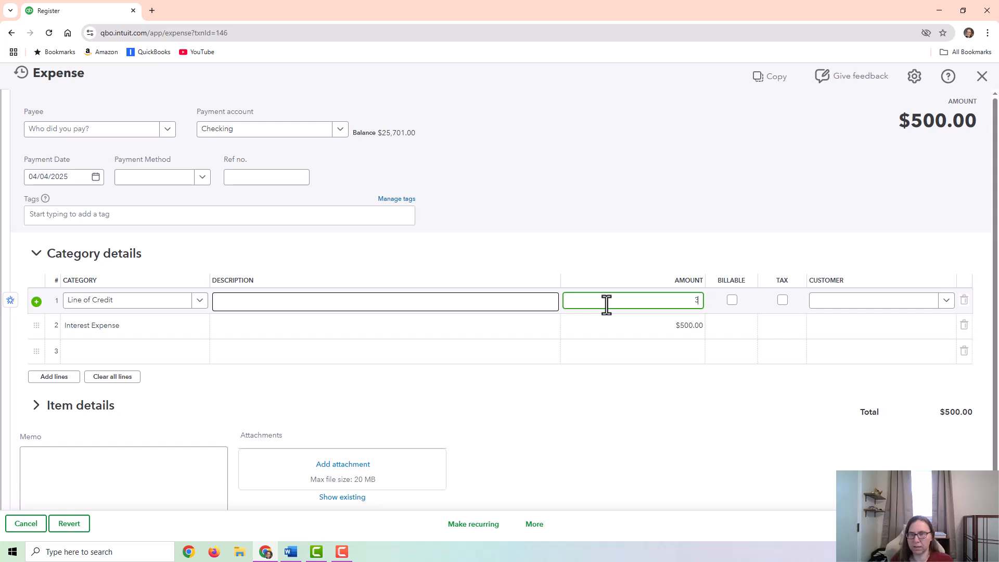
{"action": "type", "text": "300"}
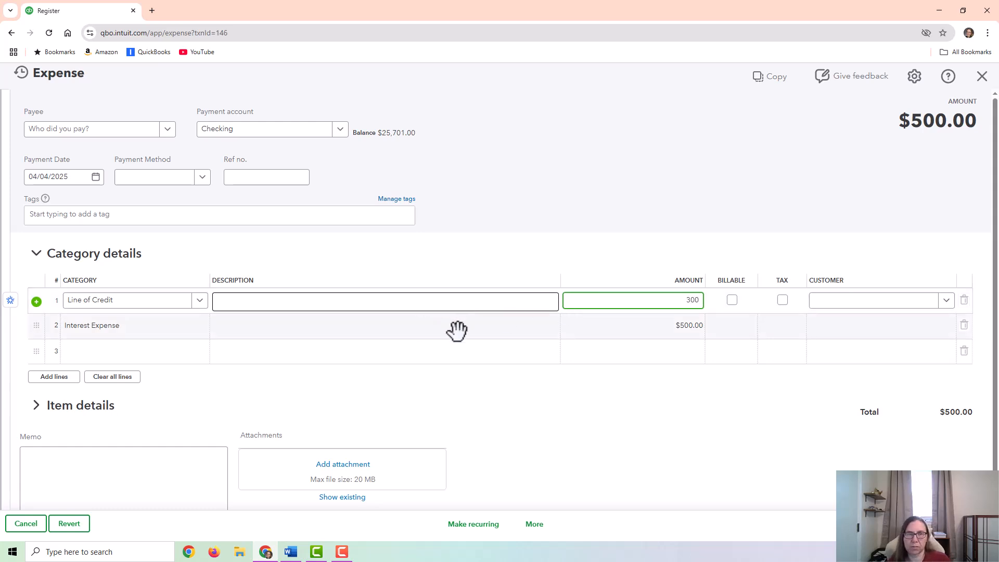
- Set the Interest Expense line's amount to 200 and save the expense
{"action": "left_click", "coordinate": [659, 326]}
{"action": "type", "text": "2"}
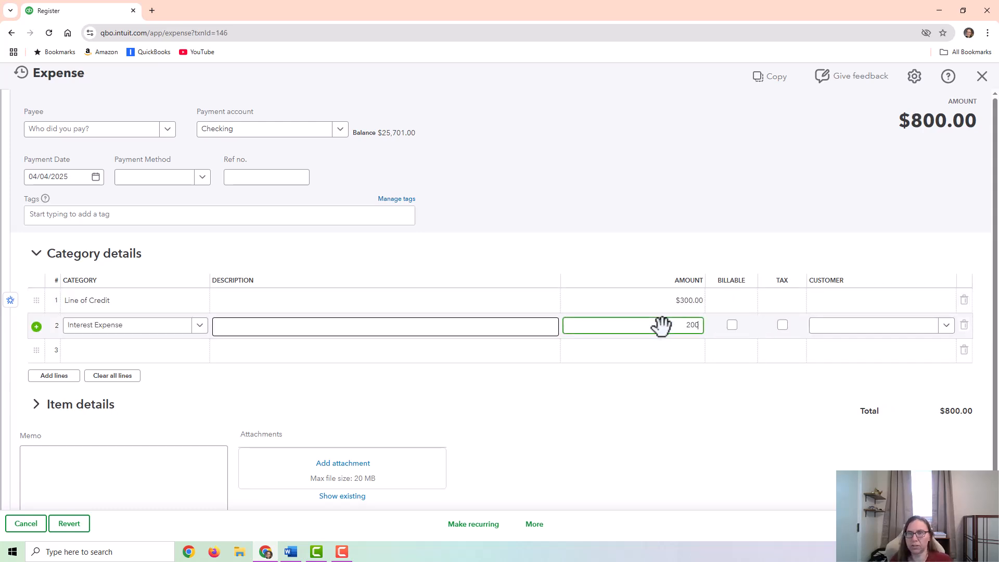
{"action": "key", "text": "Up"}
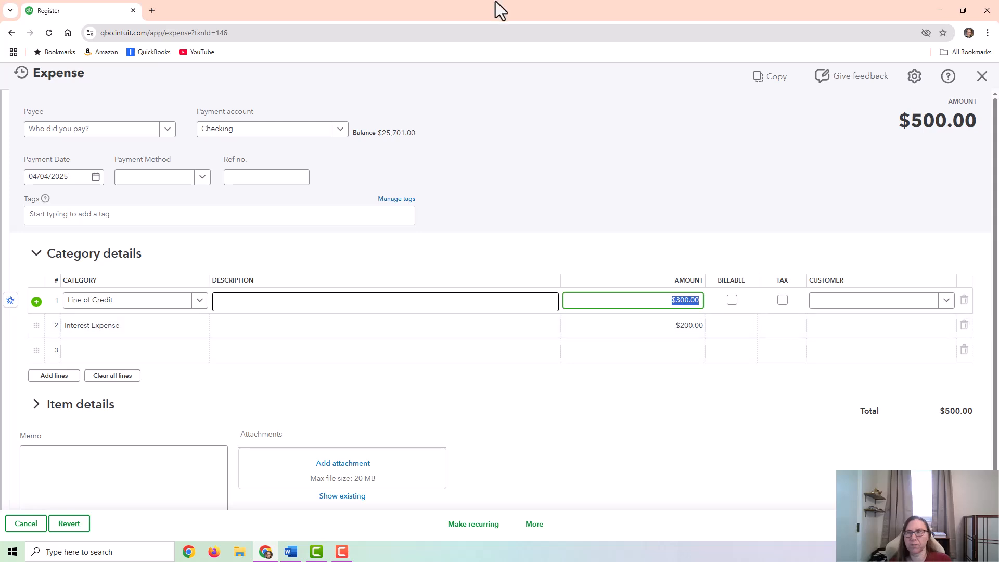
{"action": "left_click_drag", "start_coordinate": [898, 124], "coordinate": [974, 128]}
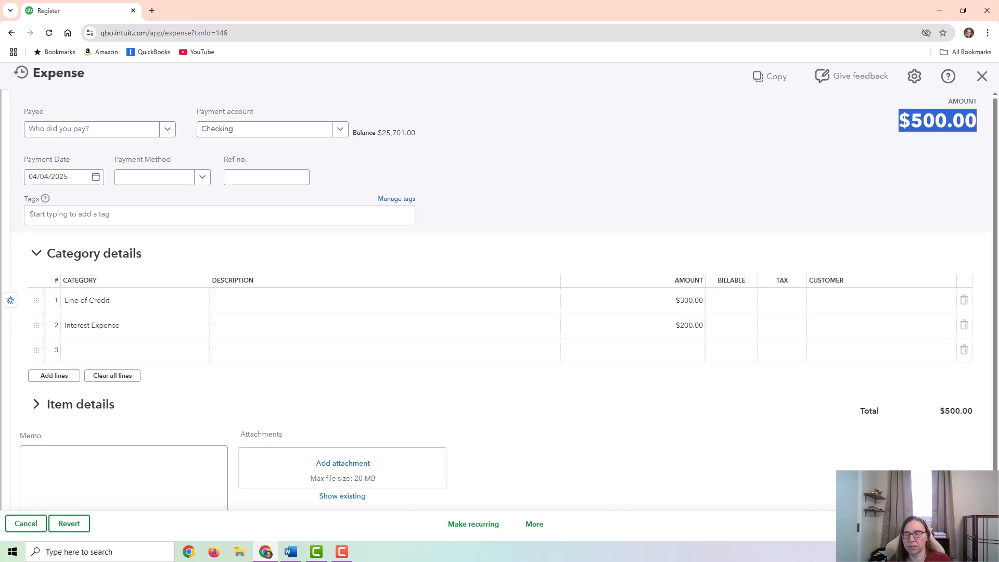
- Check the split payment in the Checking register and its principal portion in the Line of Credit register
{"action": "left_click", "coordinate": [333, 123]}
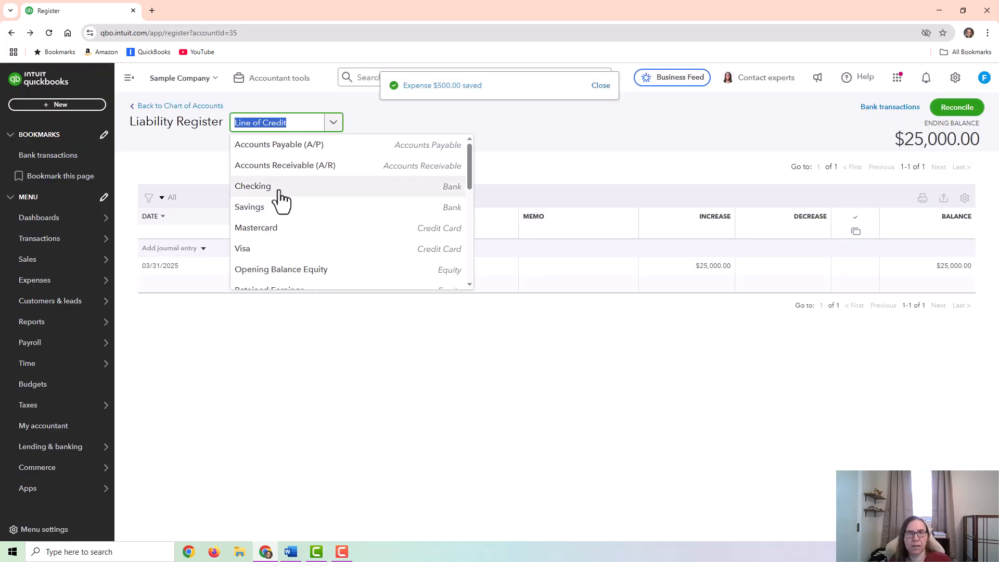
{"action": "left_click", "coordinate": [277, 191]}
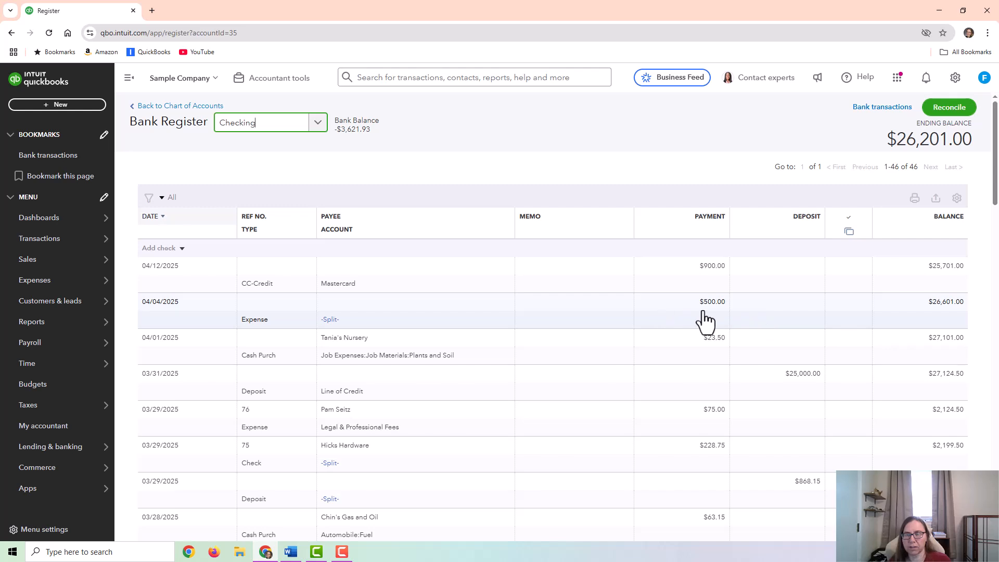
{"action": "left_click", "coordinate": [319, 124]}
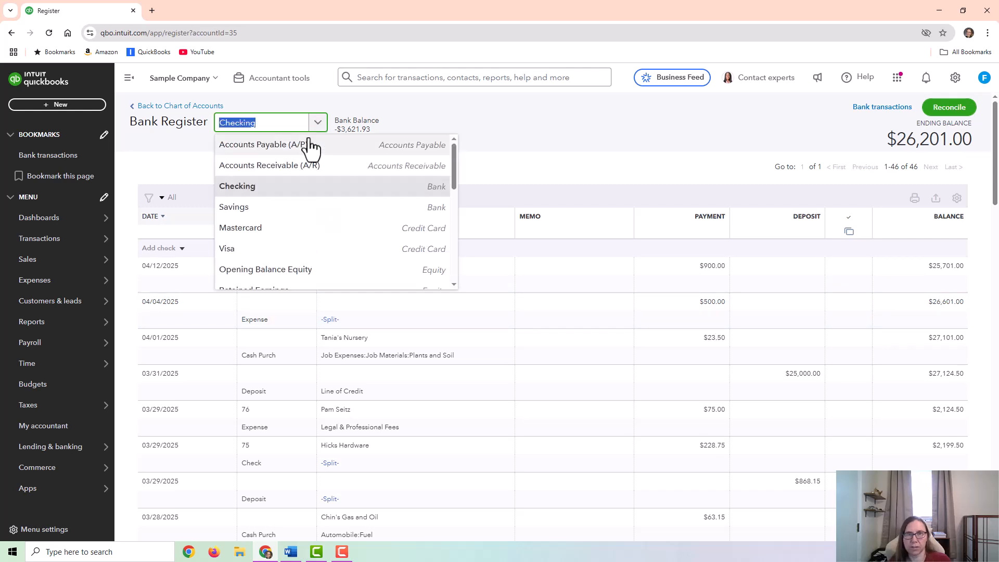
{"action": "scroll", "coordinate": [283, 237], "scroll_direction": "down", "scroll_amount": 2}
{"action": "scroll", "coordinate": [276, 244], "scroll_direction": "down", "scroll_amount": 1}
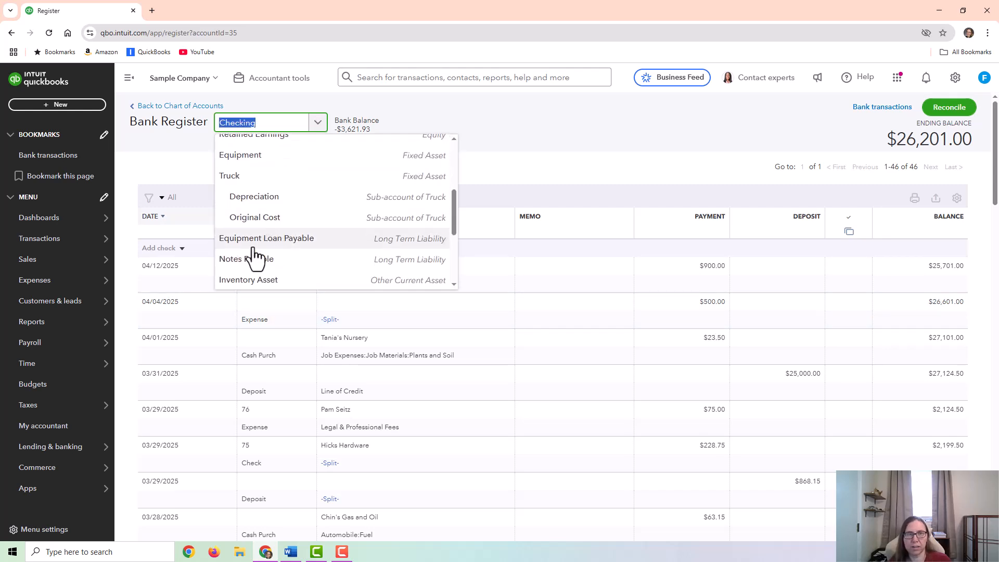
{"action": "scroll", "coordinate": [272, 241], "scroll_direction": "down", "scroll_amount": 1}
{"action": "scroll", "coordinate": [272, 252], "scroll_direction": "down", "scroll_amount": 2}
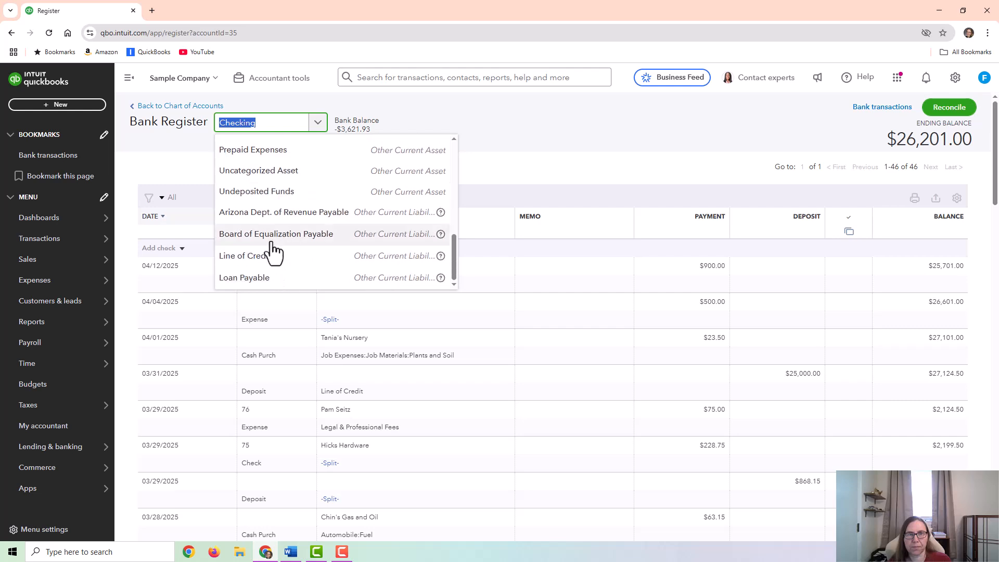
{"action": "left_click", "coordinate": [262, 256]}
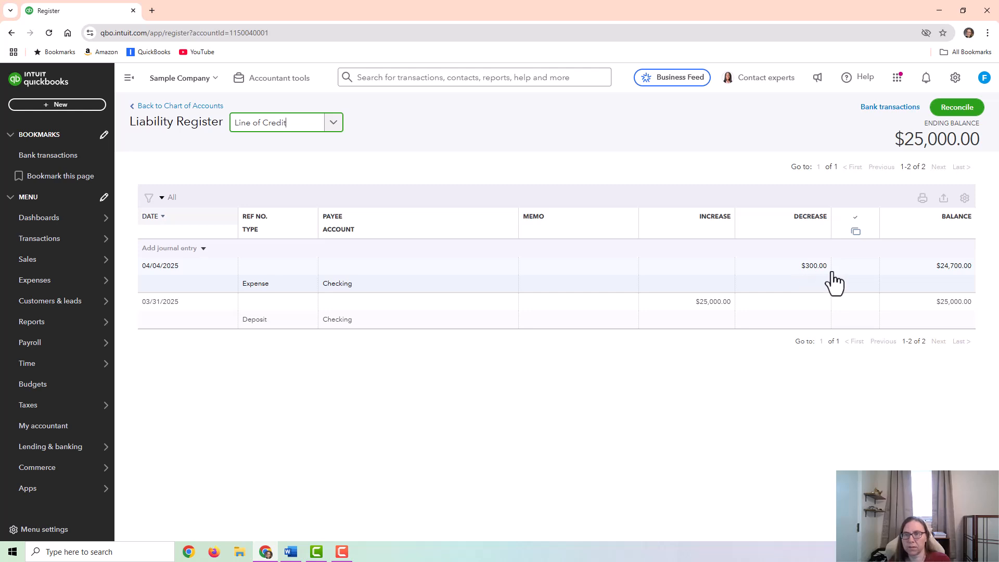
- Filter the chart of accounts by "intere" and view the Interest Expense account's report
{"action": "left_click", "coordinate": [195, 106]}
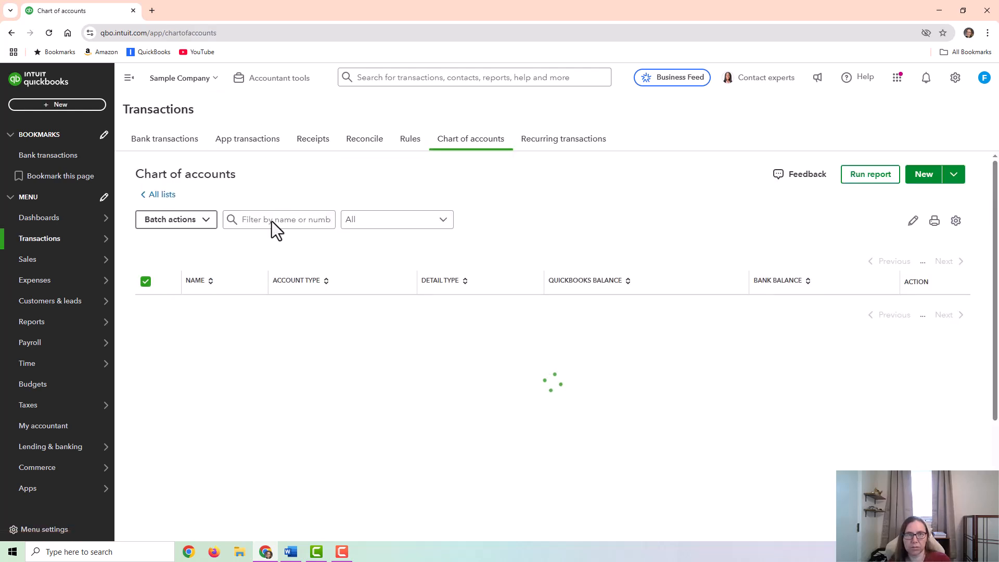
{"action": "scroll", "coordinate": [282, 172], "scroll_direction": "up", "scroll_amount": 6}
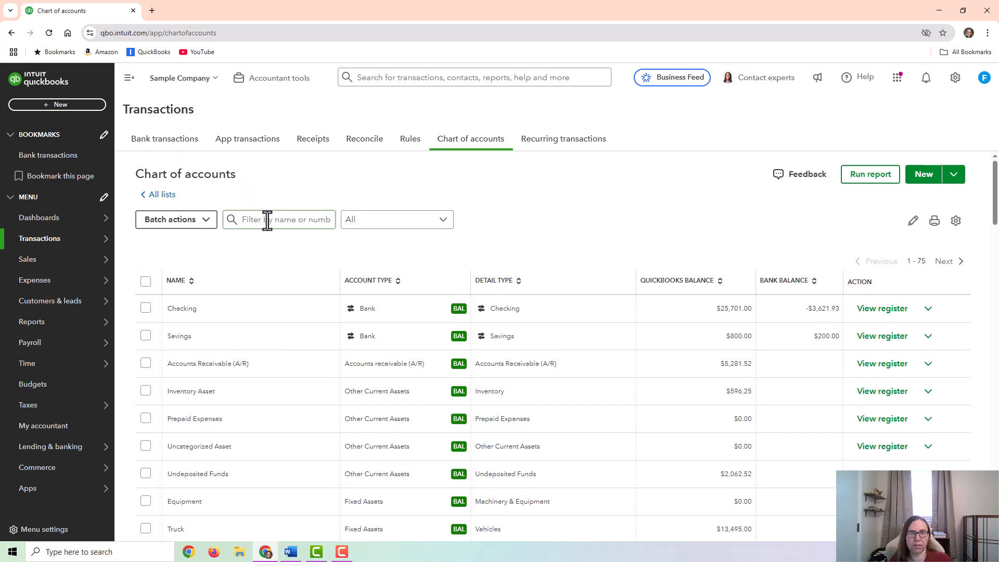
{"action": "left_click", "coordinate": [267, 220]}
{"action": "type", "text": "l"}
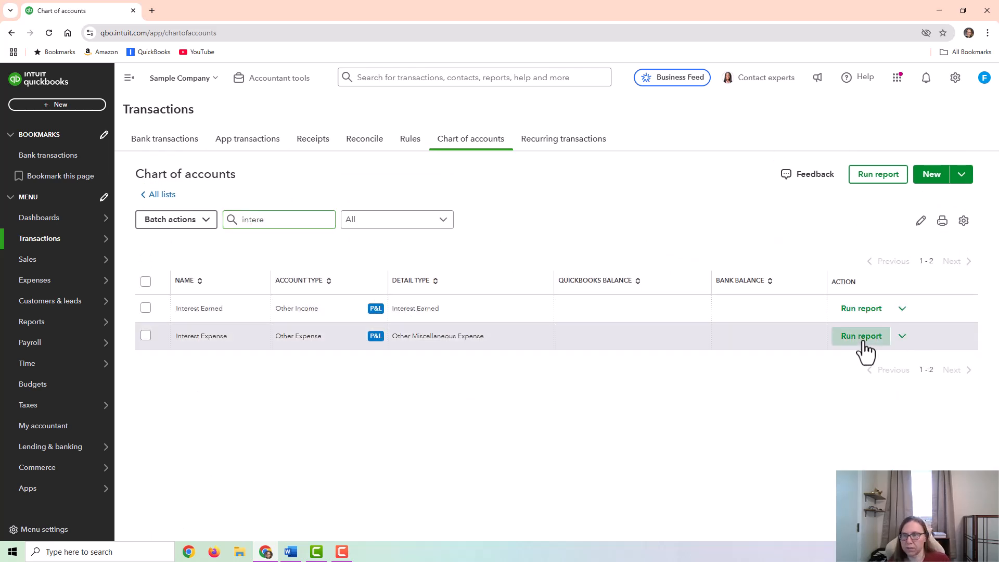
{"action": "left_click", "coordinate": [861, 336]}
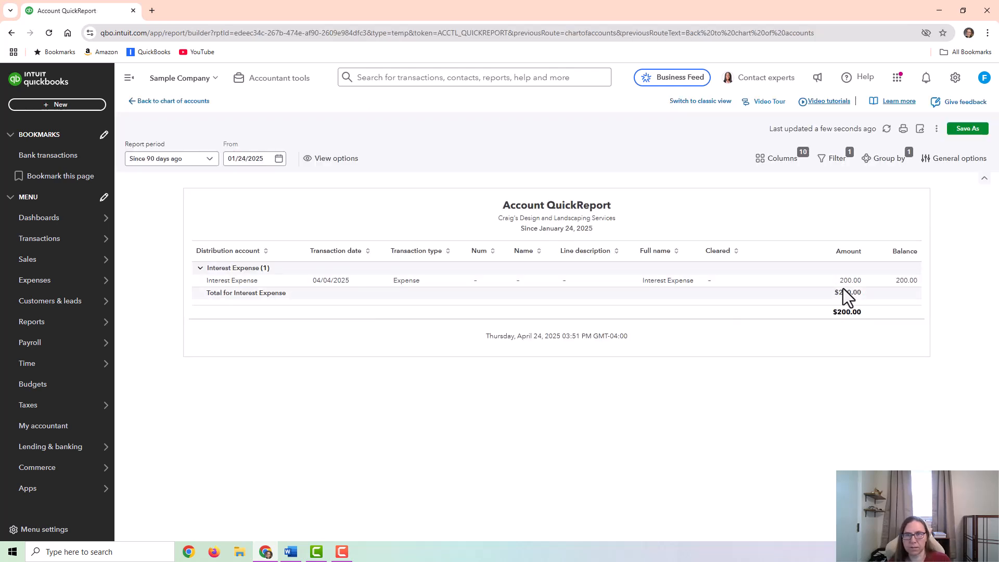
- Return to the full chart of accounts and check the Line of Credit account's balance
{"action": "mouse_move", "coordinate": [41, 244]}
{"action": "left_click", "coordinate": [193, 341]}
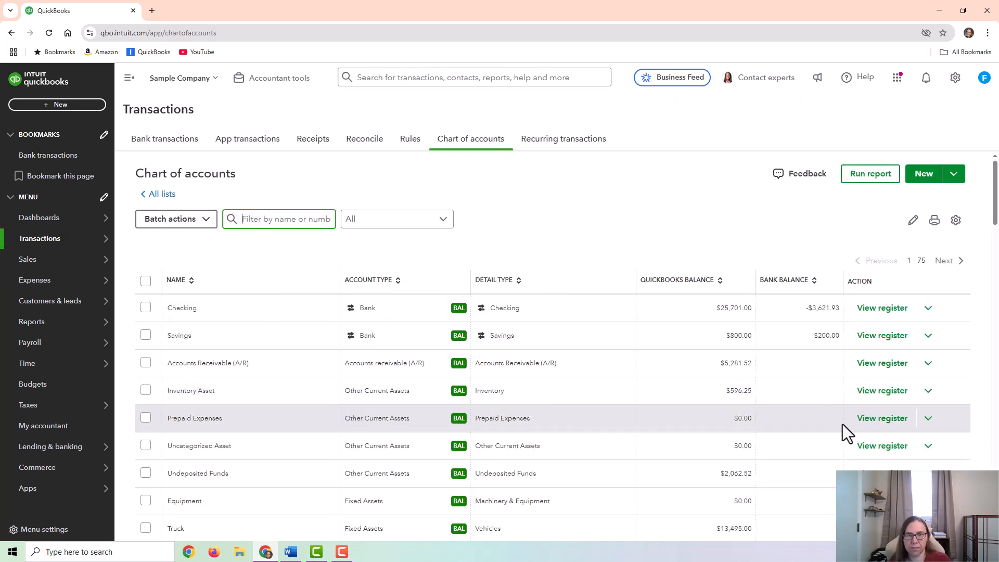
{"action": "scroll", "coordinate": [842, 423], "scroll_direction": "down", "scroll_amount": 5}
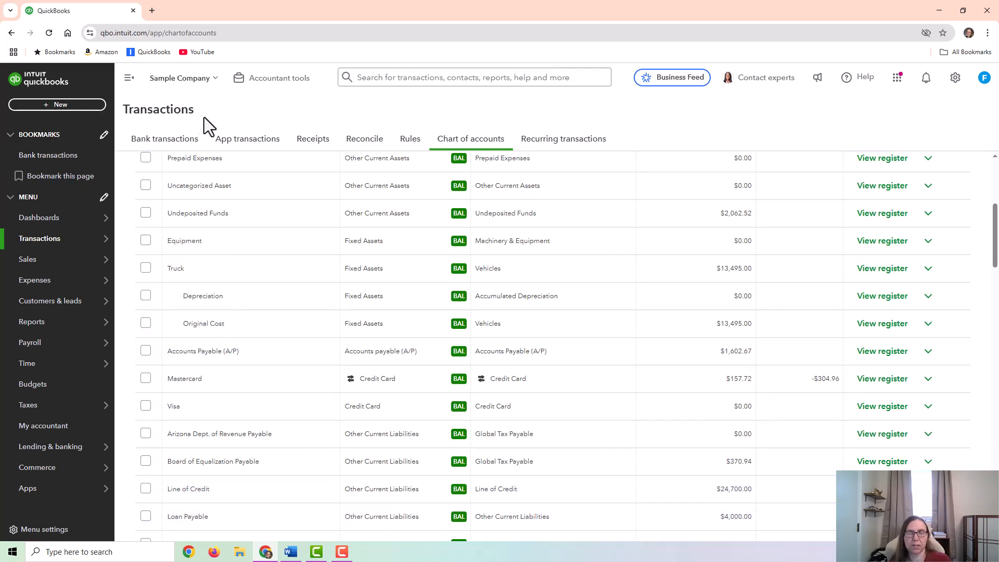
- Record and save a $5,000 expense paid from Checking, dated 04/15/2025 and categorized to Line of Credit
{"action": "left_click", "coordinate": [69, 108]}
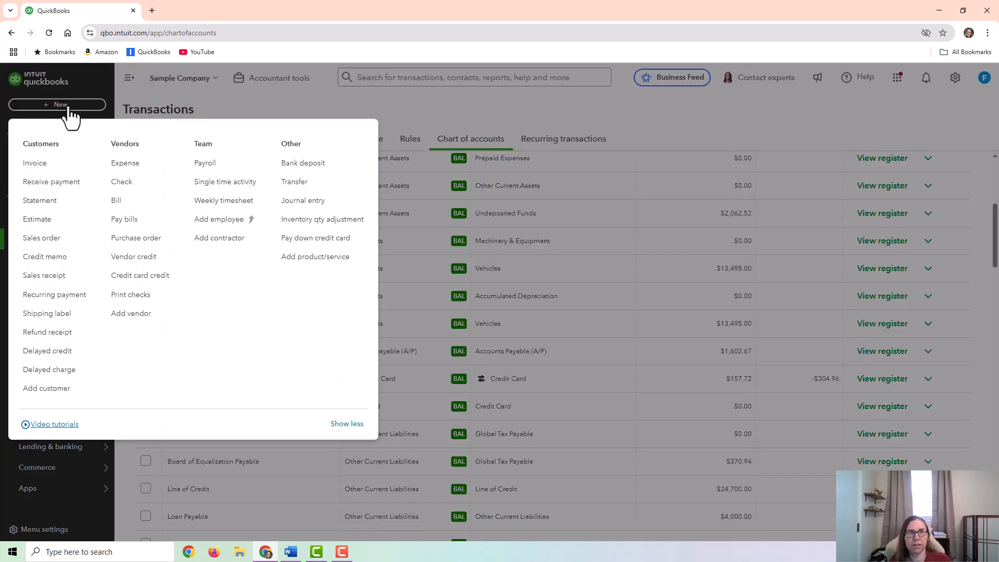
{"action": "left_click", "coordinate": [230, 108]}
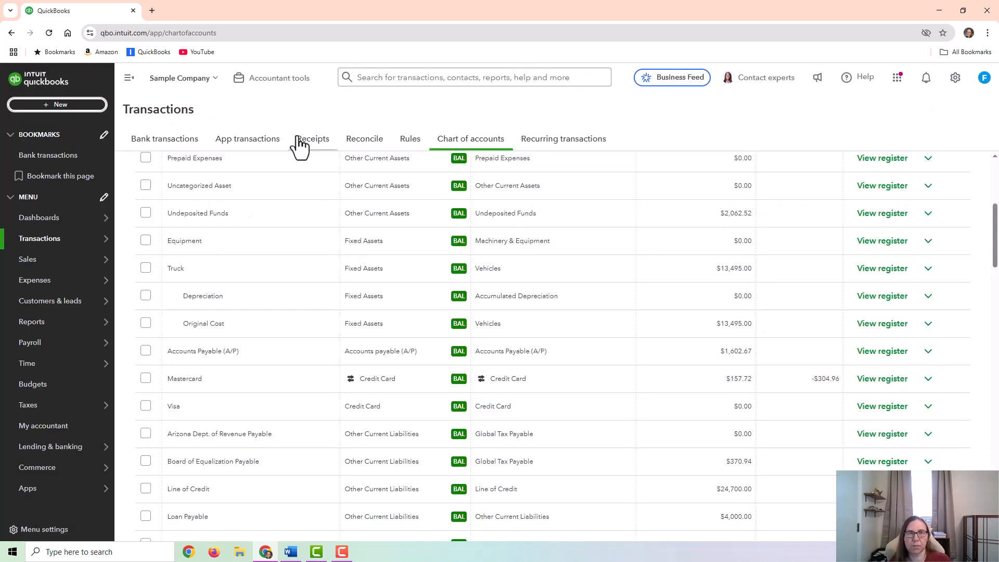
{"action": "left_click", "coordinate": [71, 108]}
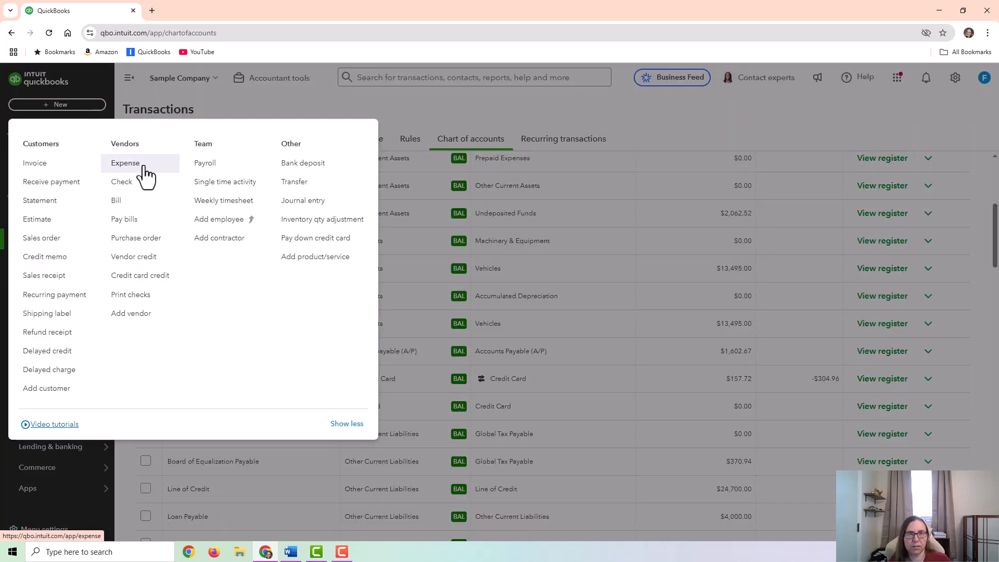
{"action": "left_click", "coordinate": [126, 163]}
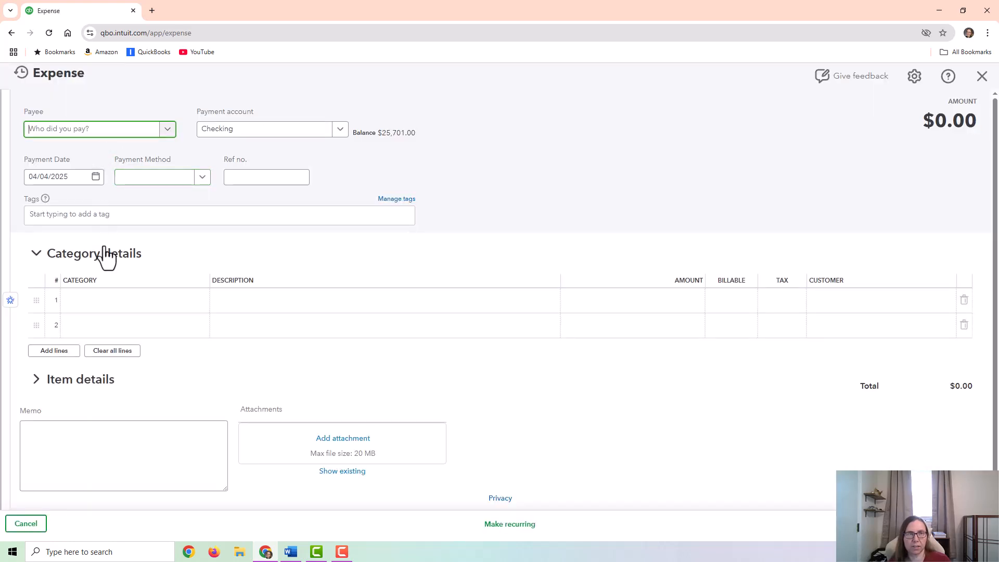
{"action": "left_click", "coordinate": [111, 304]}
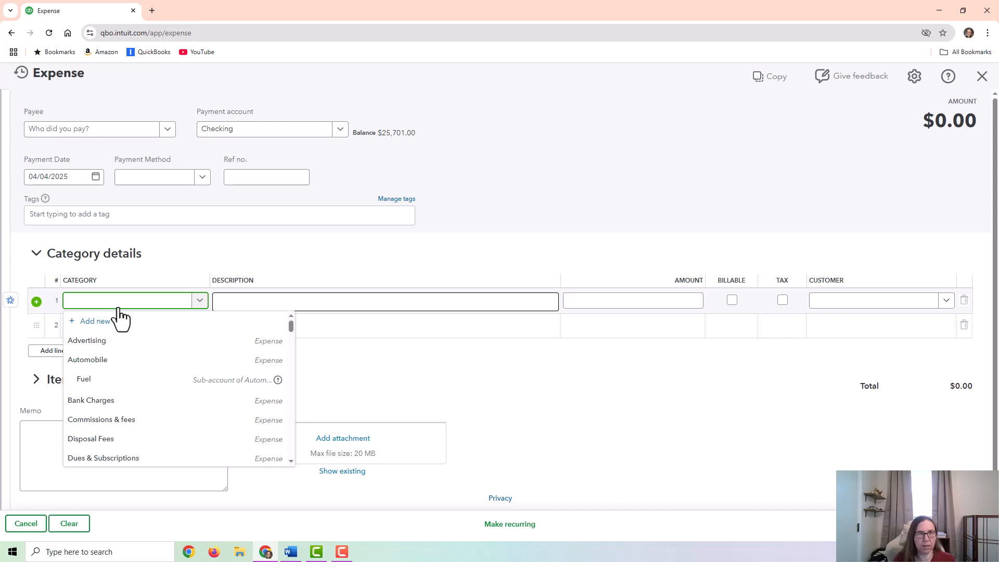
{"action": "left_click", "coordinate": [128, 343]}
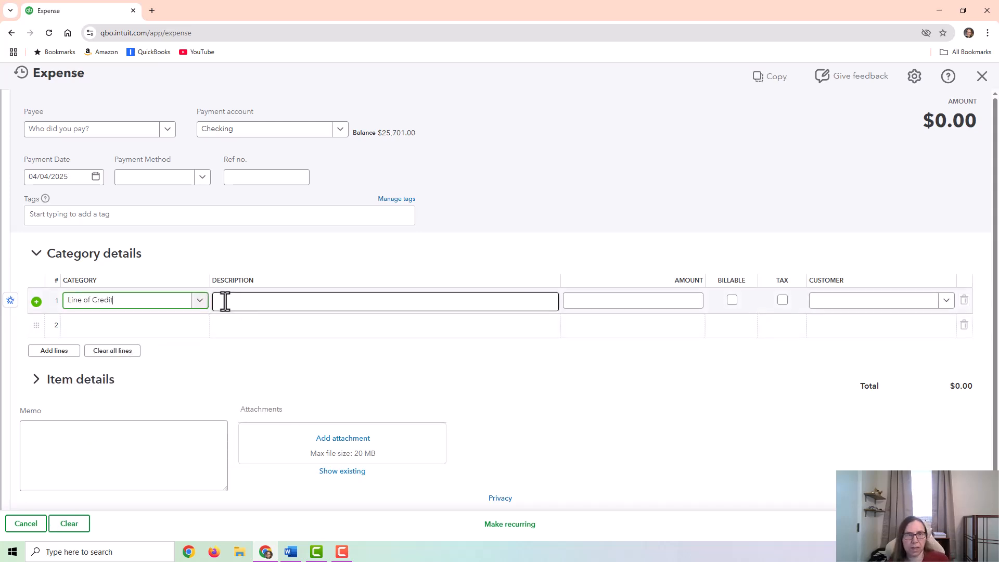
{"action": "left_click", "coordinate": [652, 301]}
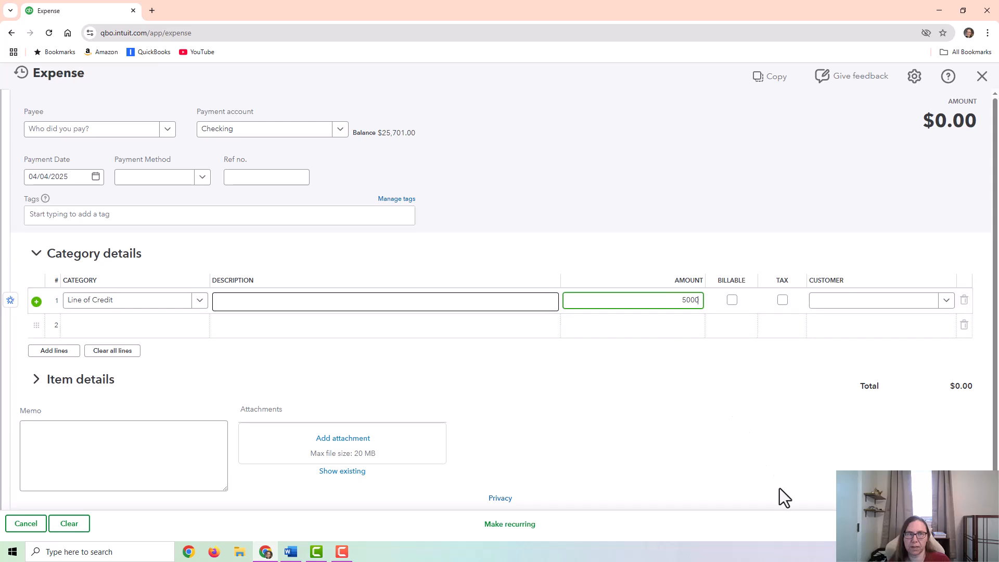
{"action": "left_click", "coordinate": [104, 234]}
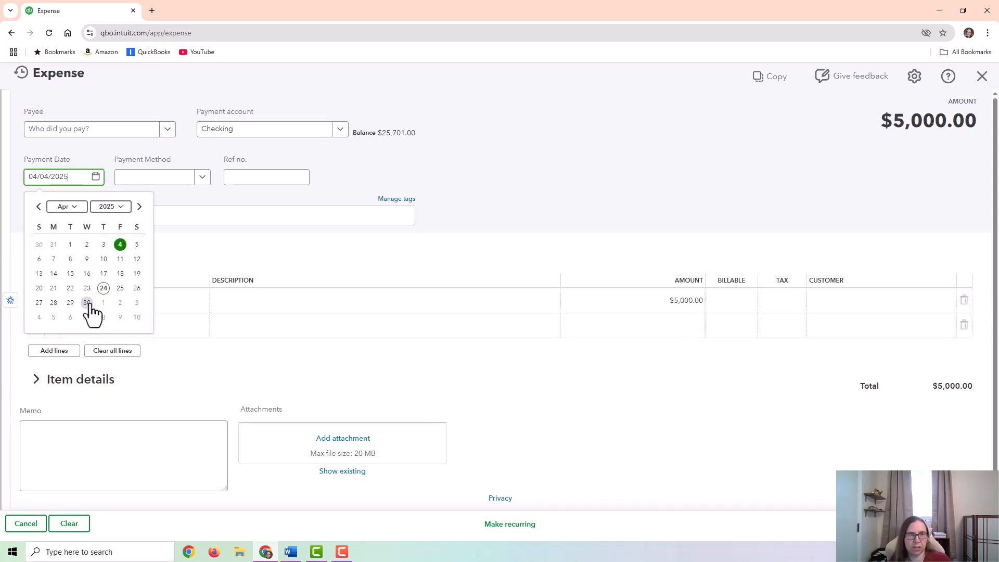
{"action": "left_click", "coordinate": [70, 273]}
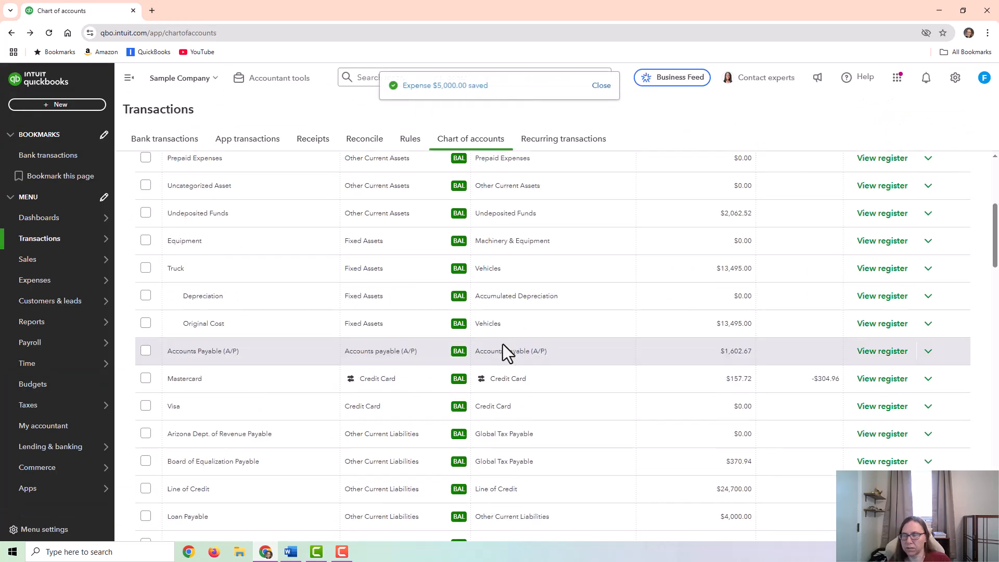
- Check the 04/15/2025 principal payment in the Line of Credit register and in the Checking register
{"action": "scroll", "coordinate": [848, 390], "scroll_direction": "down", "scroll_amount": 3}
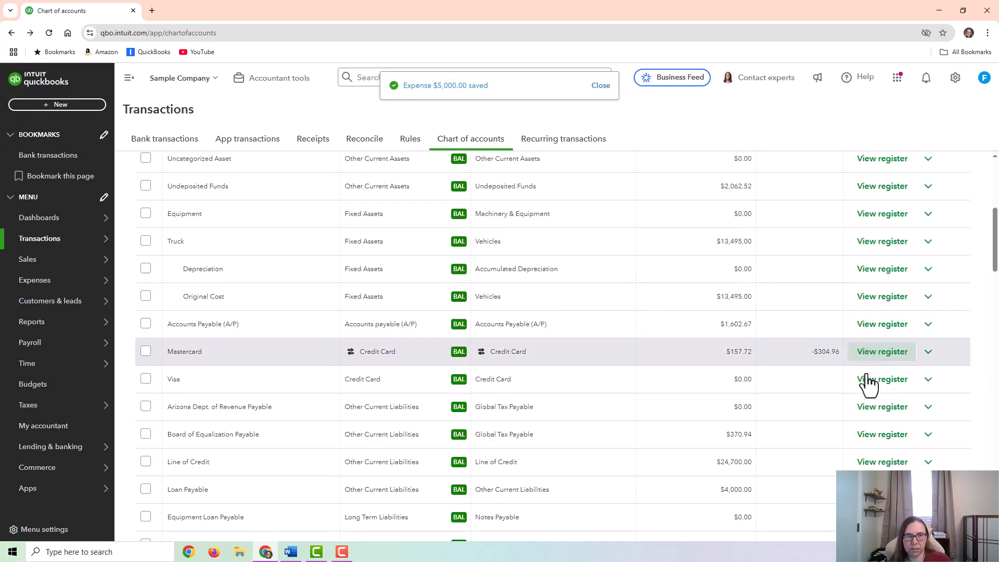
{"action": "left_click", "coordinate": [874, 341]}
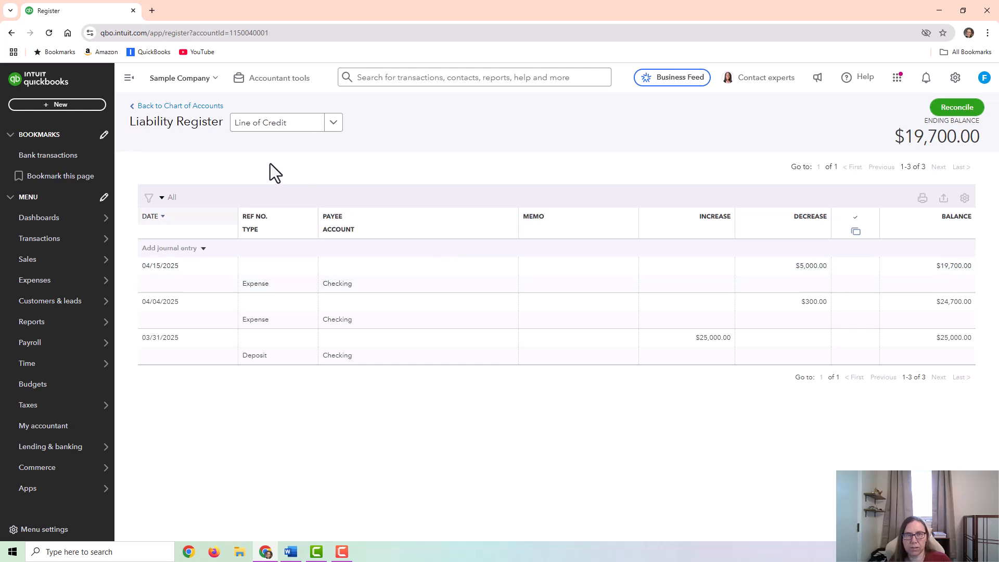
{"action": "left_click", "coordinate": [333, 121]}
{"action": "scroll", "coordinate": [311, 221], "scroll_direction": "up", "scroll_amount": 5}
{"action": "scroll", "coordinate": [311, 221], "scroll_direction": "up", "scroll_amount": 3}
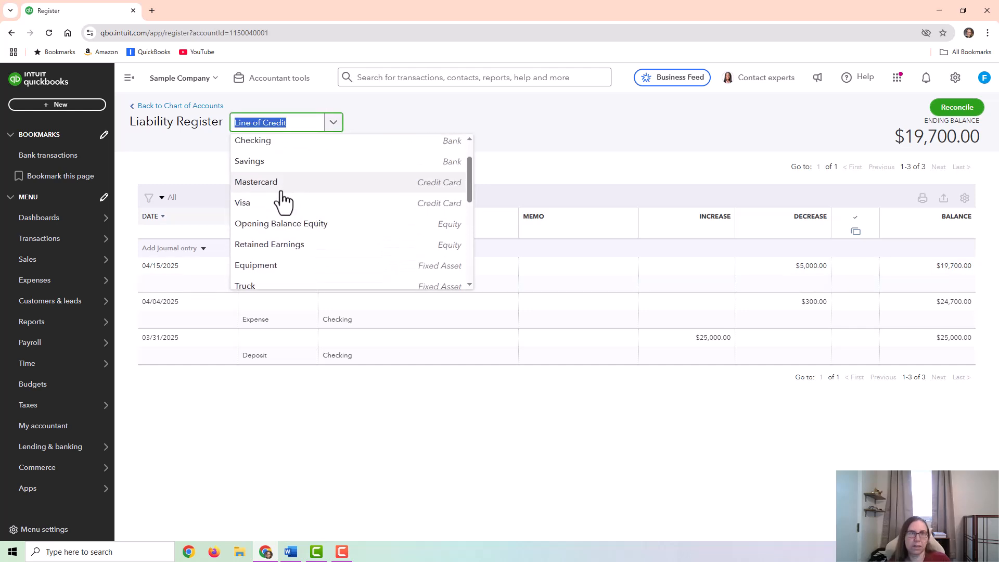
{"action": "scroll", "coordinate": [283, 172], "scroll_direction": "up", "scroll_amount": 1}
{"action": "left_click", "coordinate": [278, 188]}
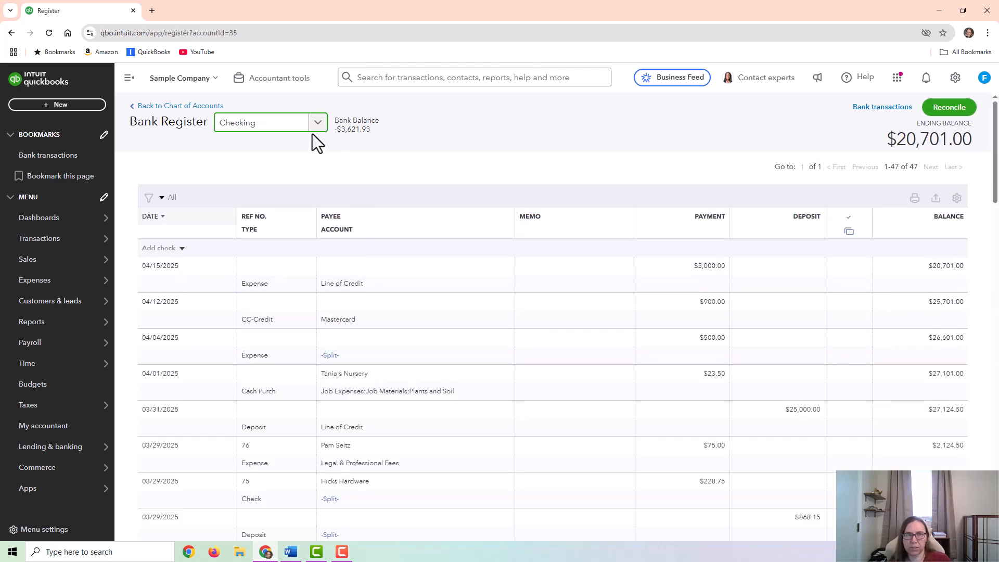
- Filter the chart of accounts by "inter" and run the report for Interest Expense
{"action": "left_click", "coordinate": [202, 107]}
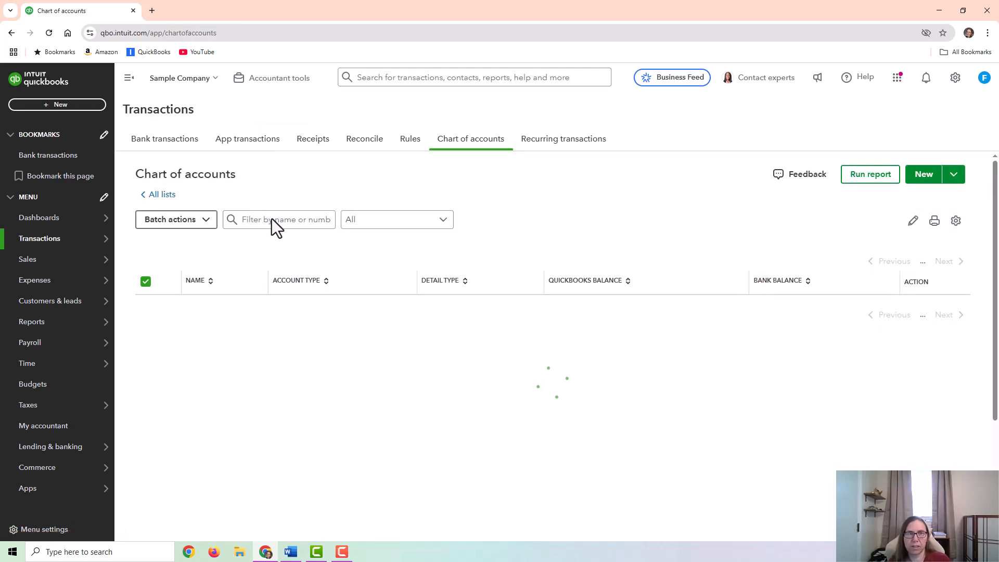
{"action": "scroll", "coordinate": [276, 203], "scroll_direction": "down", "scroll_amount": 7}
{"action": "scroll", "coordinate": [293, 186], "scroll_direction": "up", "scroll_amount": 7}
{"action": "left_click", "coordinate": [287, 216]}
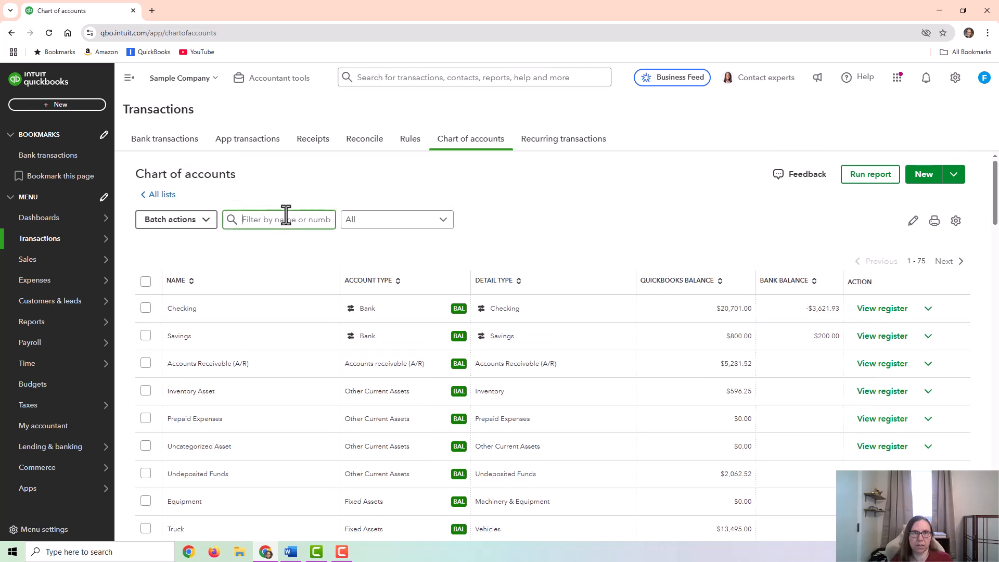
{"action": "type", "text": "inter"}
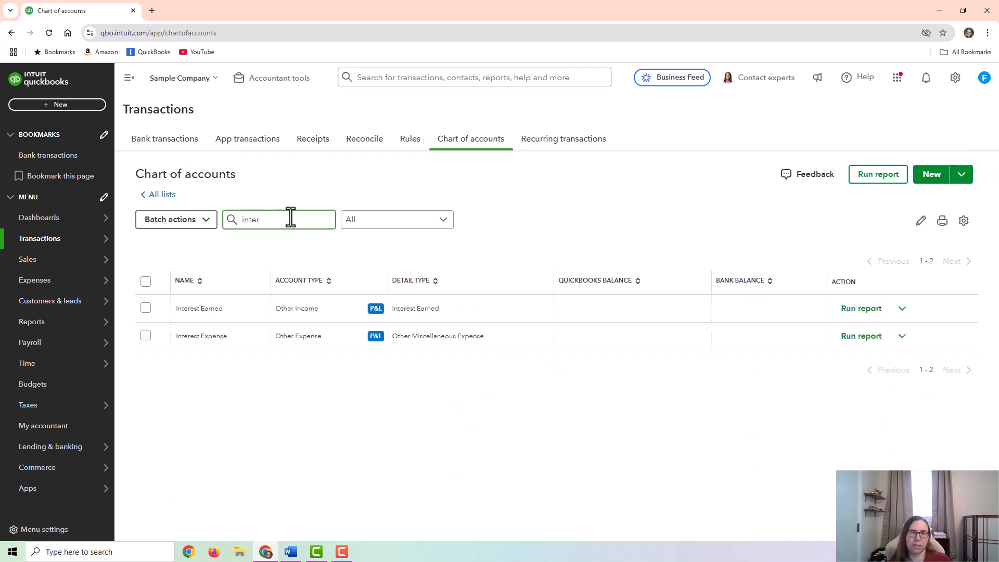
{"action": "left_click", "coordinate": [858, 336]}
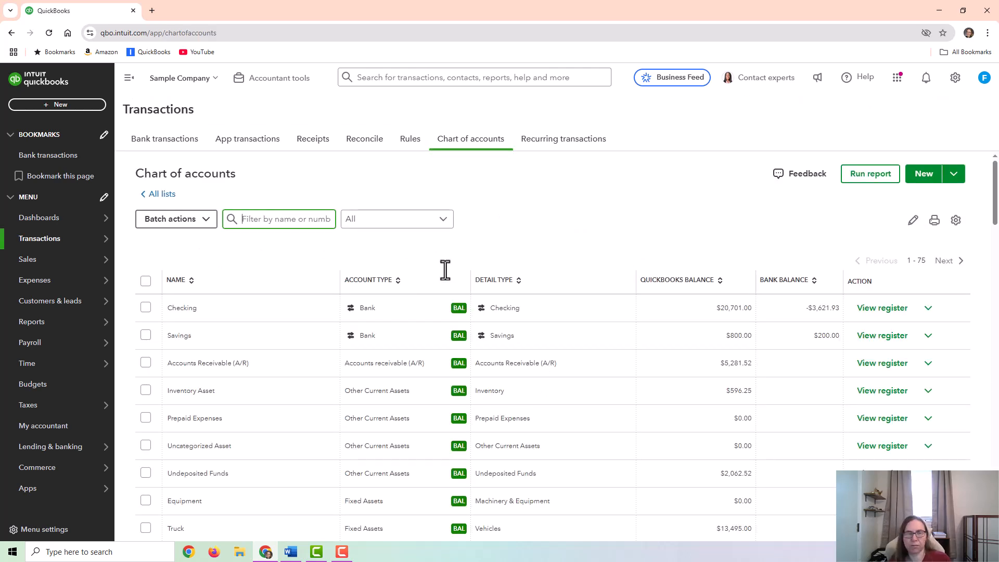
- View the Line of Credit register from the chart of accounts
{"action": "scroll", "coordinate": [485, 283], "scroll_direction": "down", "scroll_amount": 2}
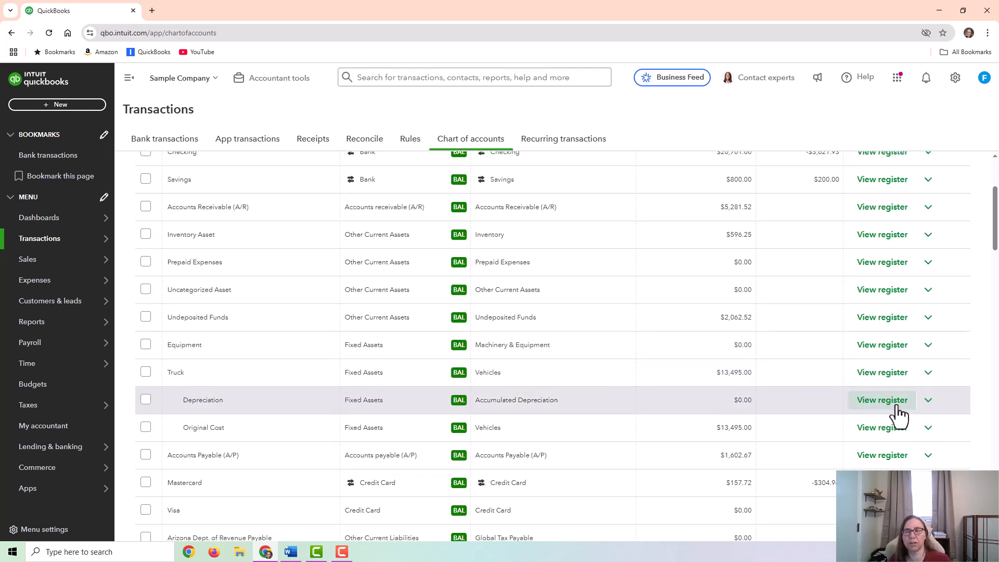
{"action": "scroll", "coordinate": [878, 387], "scroll_direction": "down", "scroll_amount": 1}
{"action": "scroll", "coordinate": [879, 392], "scroll_direction": "down", "scroll_amount": 3}
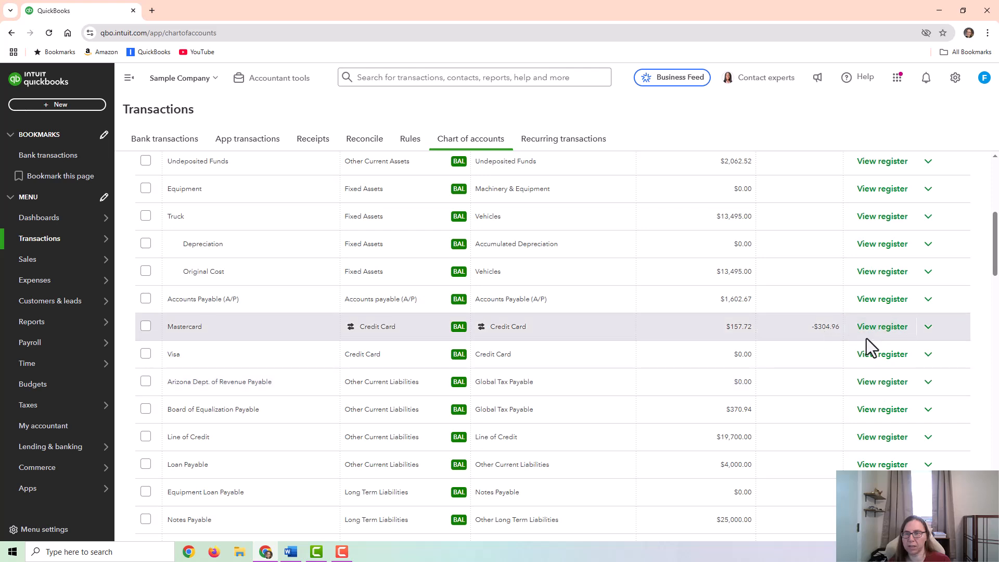
{"action": "left_click", "coordinate": [884, 440]}
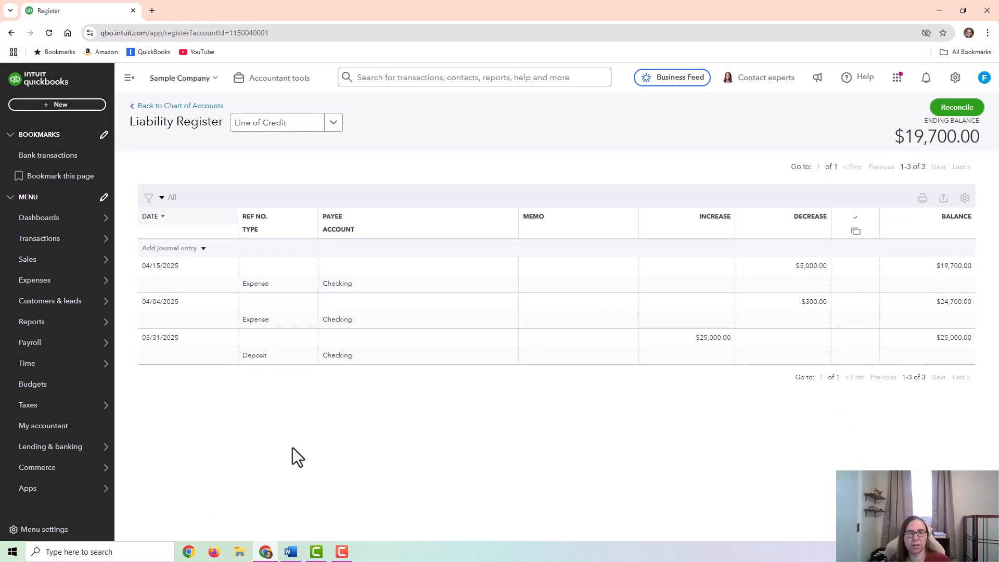
- Create a new expense paid from Checking with the payment date 05/04/2025
{"action": "left_click", "coordinate": [46, 106]}
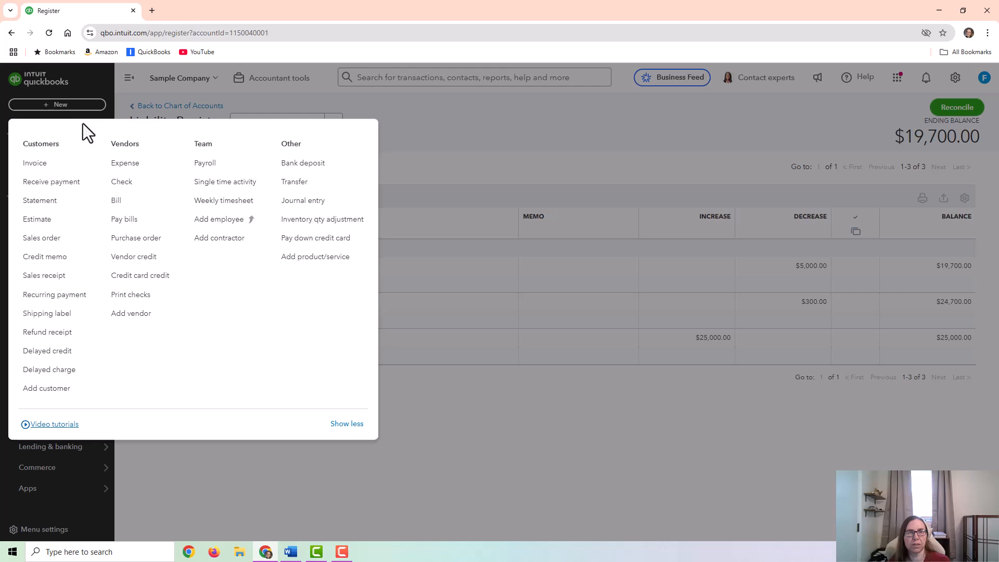
{"action": "left_click", "coordinate": [137, 178]}
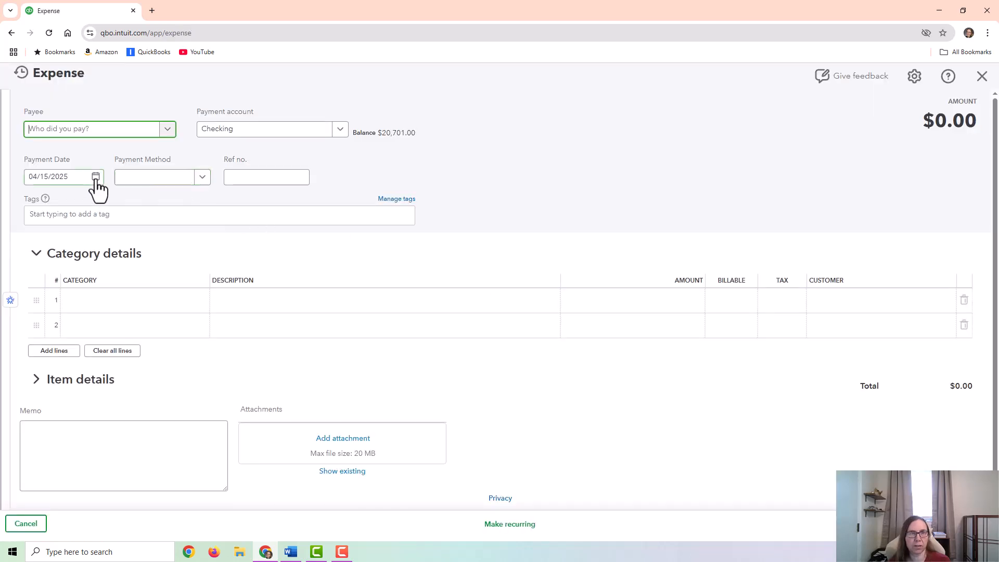
{"action": "left_click", "coordinate": [95, 177]}
{"action": "left_click", "coordinate": [138, 207]}
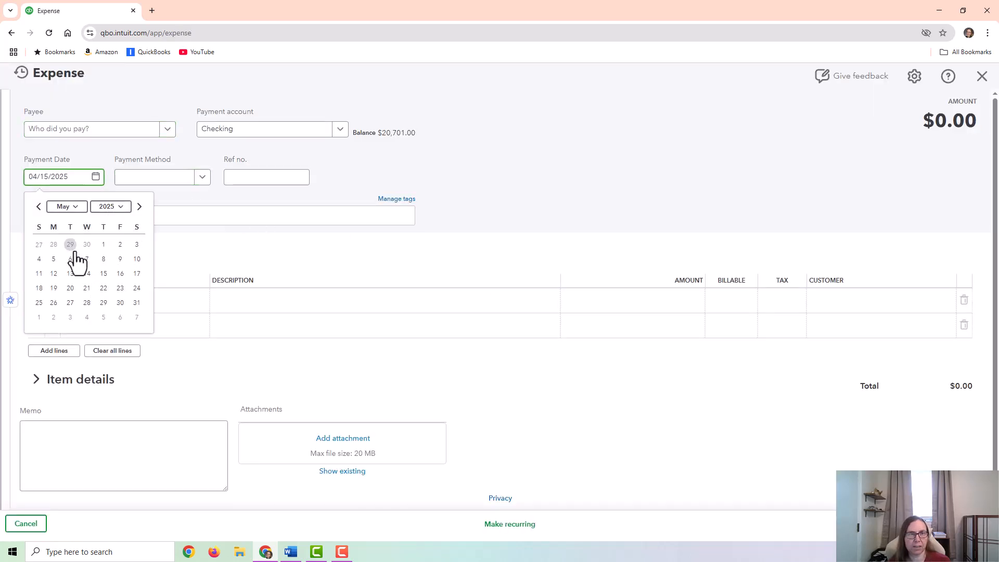
{"action": "left_click", "coordinate": [39, 258]}
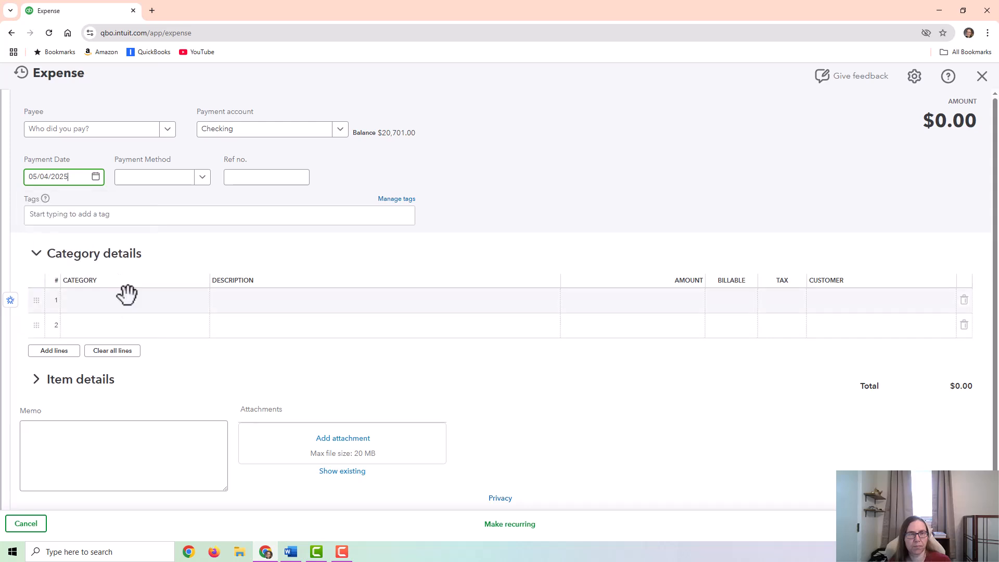
- Assign the first category line to Line of Credit and the second to Interest Expense
{"action": "left_click", "coordinate": [130, 301]}
{"action": "type", "text": "line"}
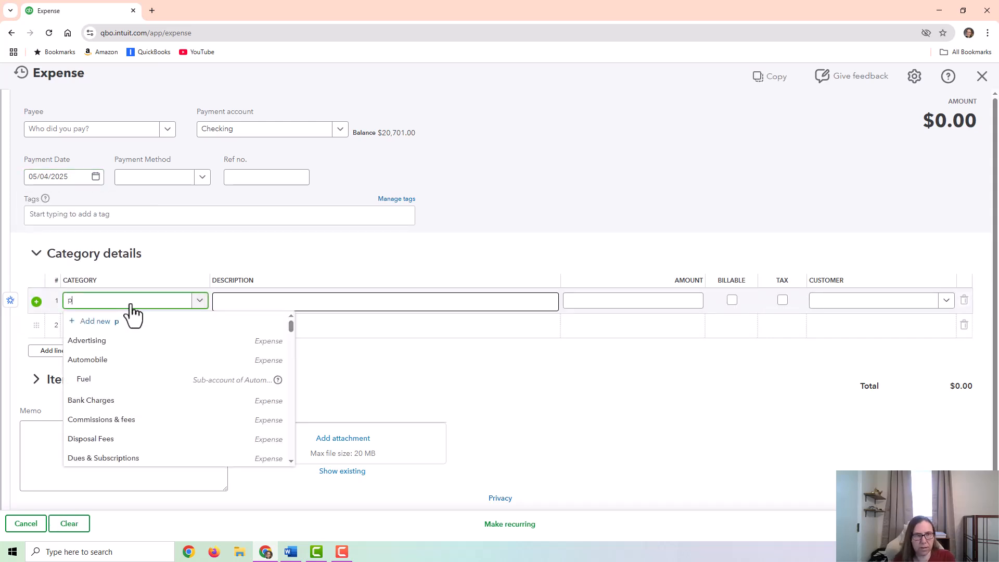
{"action": "left_click", "coordinate": [104, 347]}
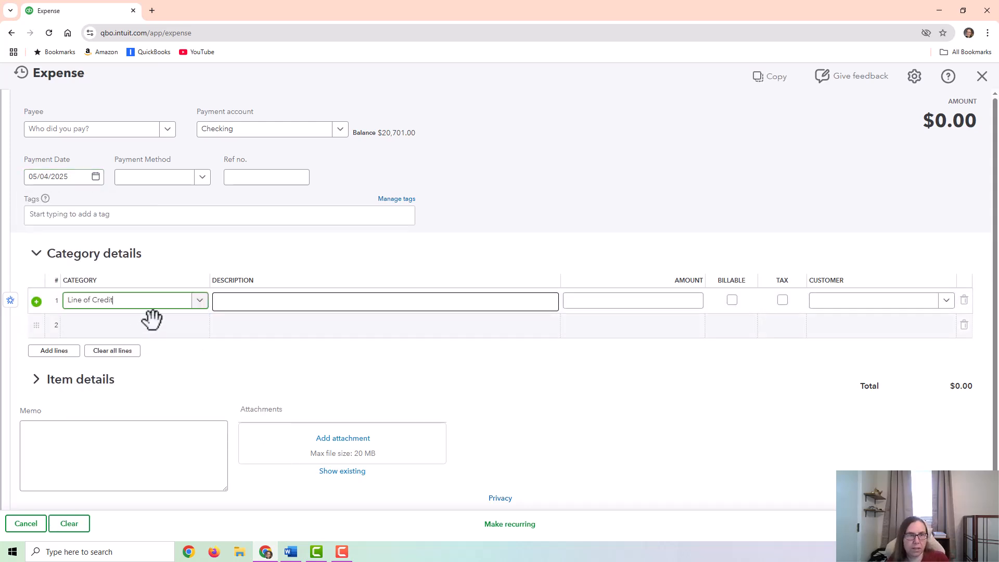
{"action": "left_click", "coordinate": [133, 326]}
{"action": "type", "text": "inter"}
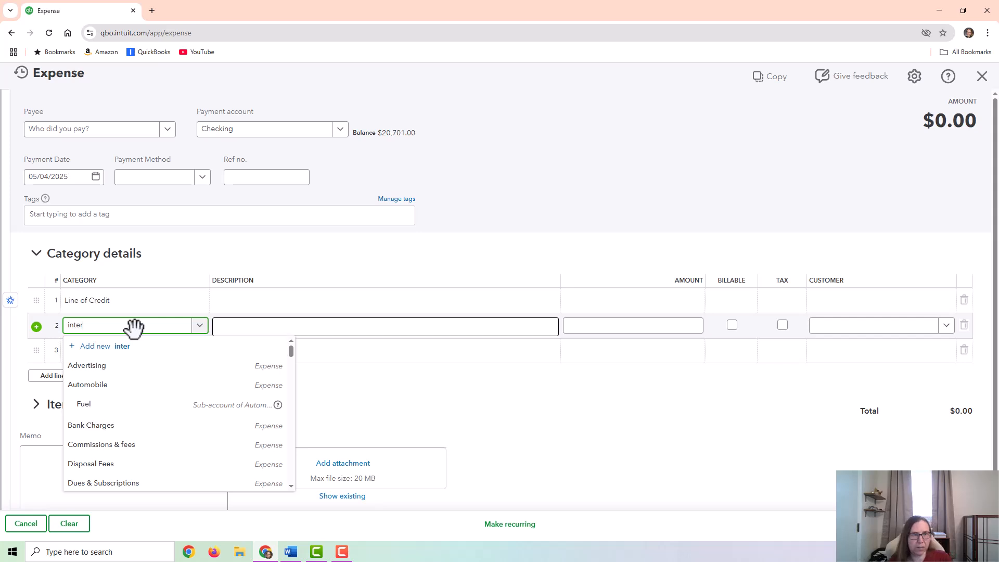
{"action": "left_click", "coordinate": [138, 385]}
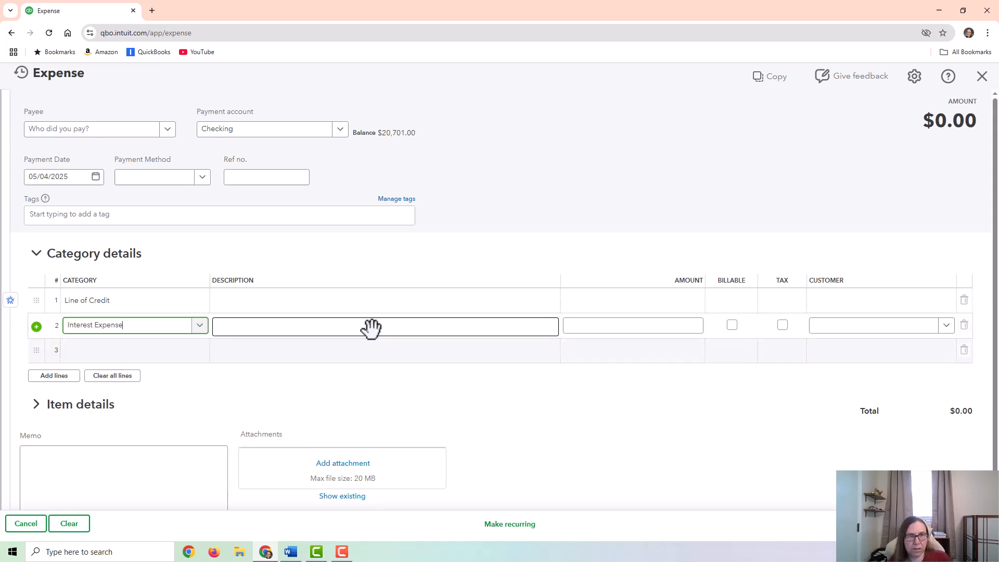
- Enter $300 as the Line of Credit amount and $200 as the Interest Expense amount
{"action": "left_click", "coordinate": [648, 300]}
{"action": "type", "text": "300"}
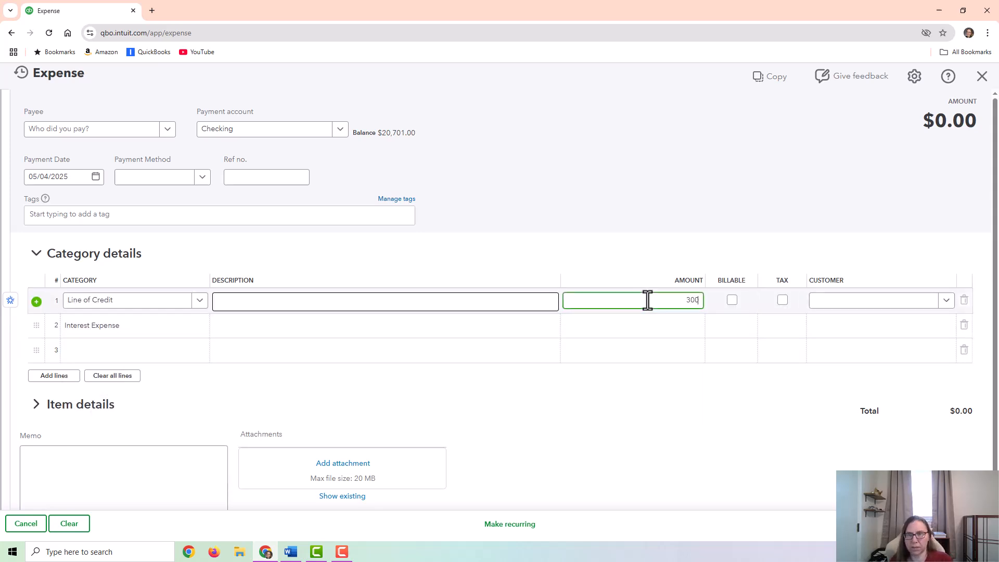
{"action": "left_click", "coordinate": [622, 324]}
{"action": "type", "text": "200"}
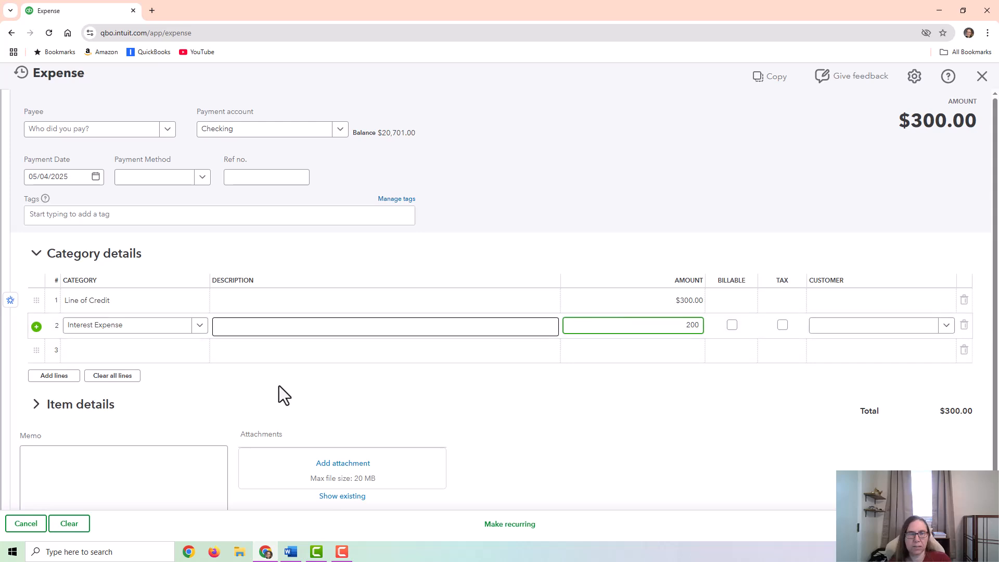
- Add a third category line for Bank Charges with the amount $100 and save the expense
{"action": "left_click", "coordinate": [148, 348]}
{"action": "type", "text": "bank"}
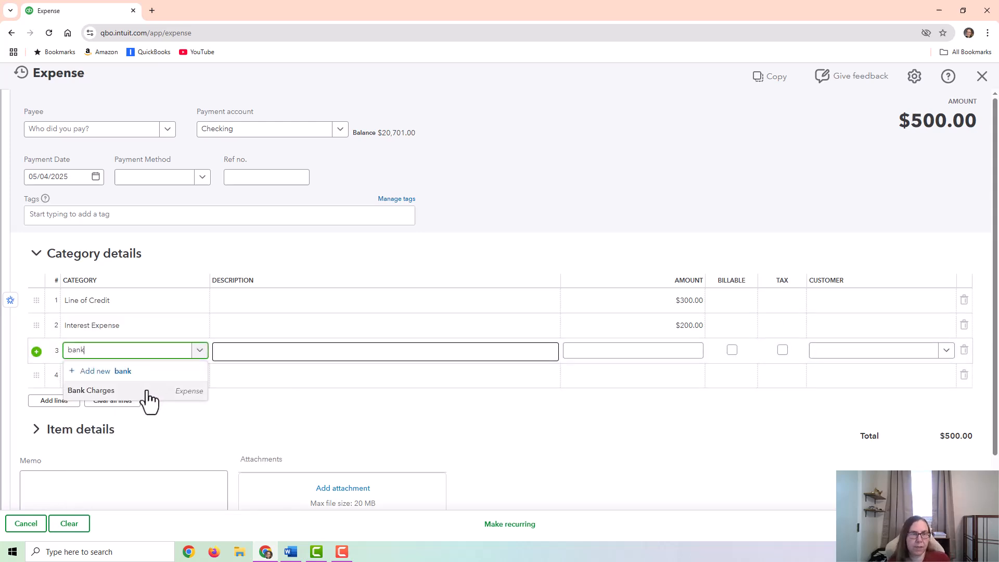
{"action": "left_click", "coordinate": [147, 390]}
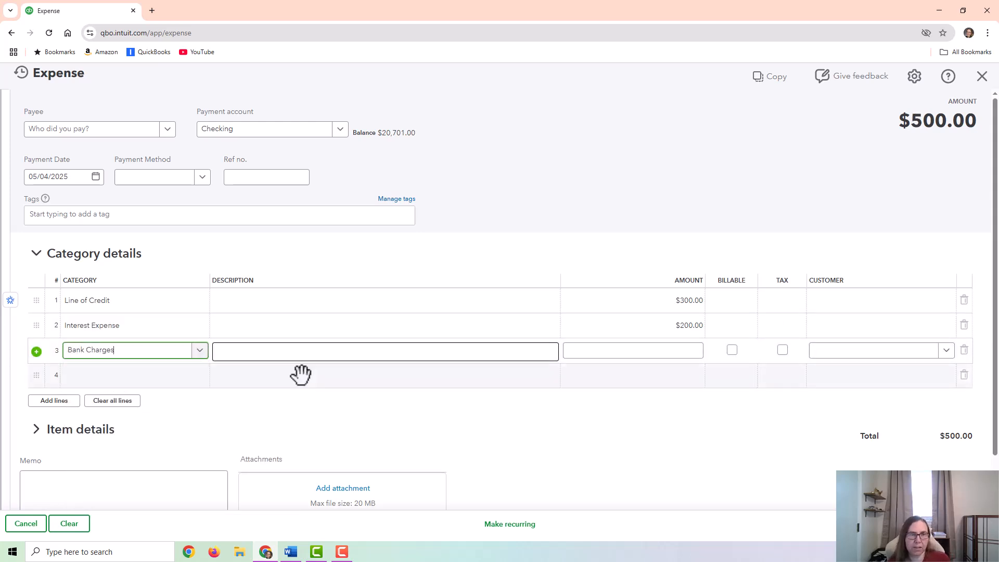
{"action": "left_click", "coordinate": [626, 343]}
{"action": "type", "text": "100"}
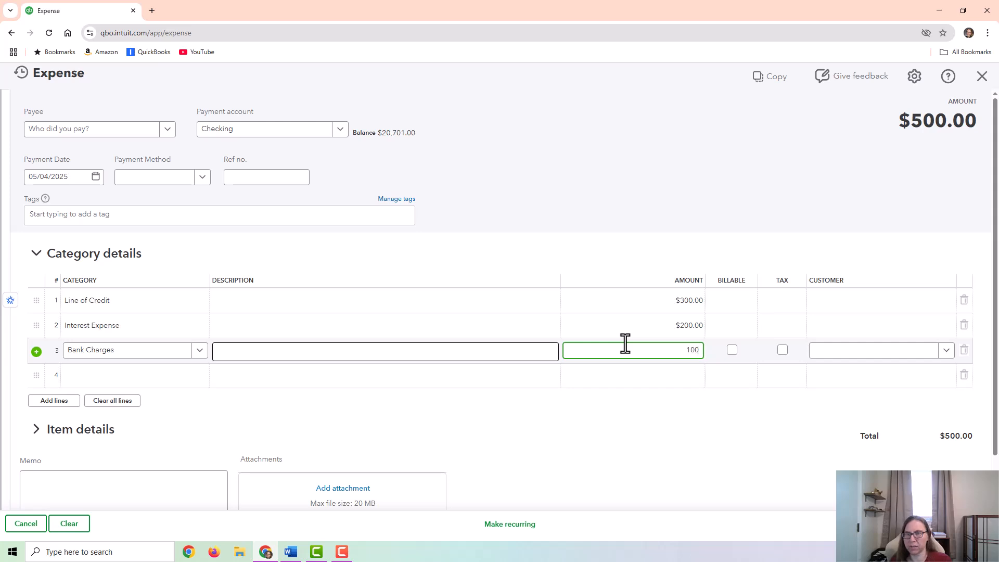
{"action": "key", "text": "Tab"}
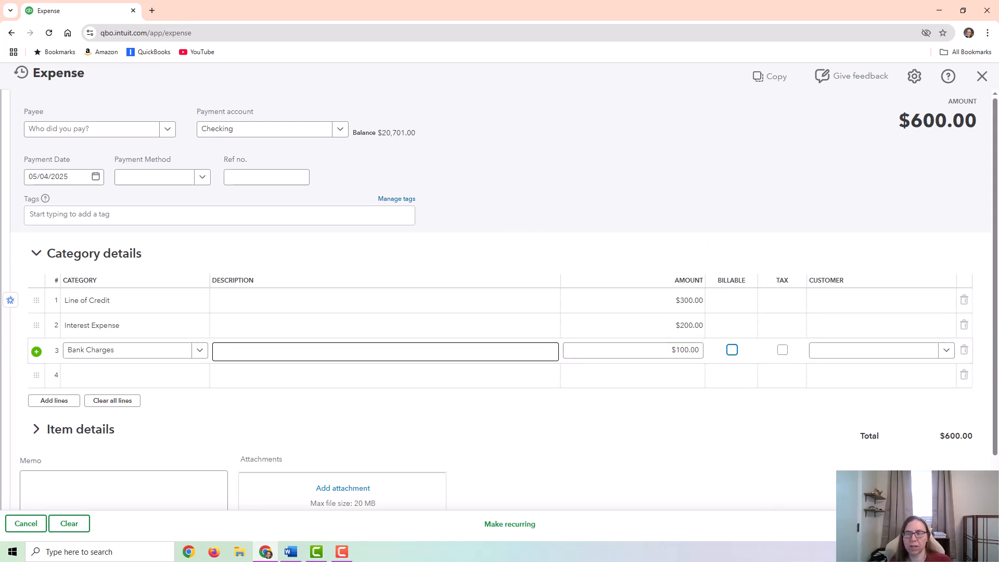
{"action": "left_click", "coordinate": [932, 523]}
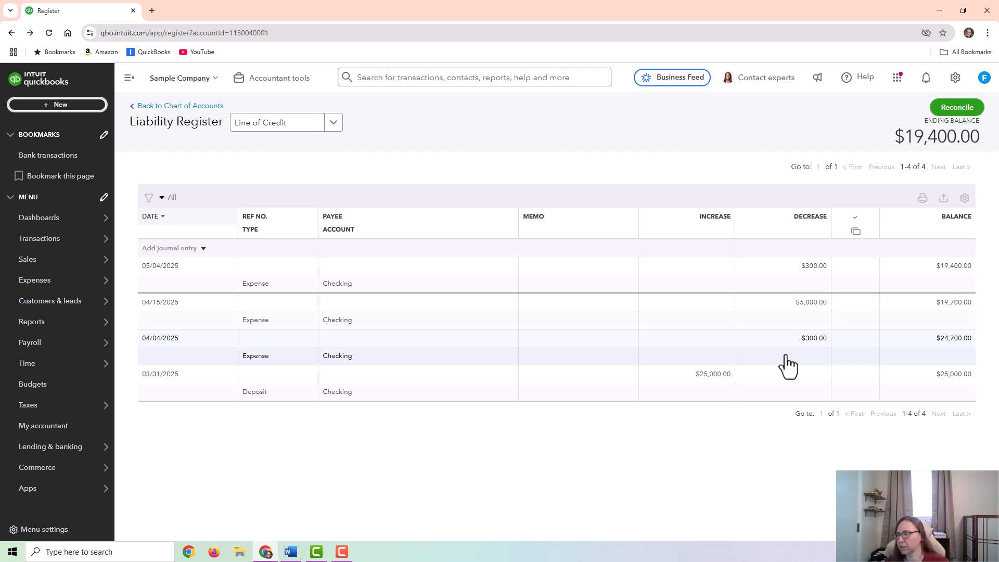
- Return to the chart of accounts and create a new check from Checking with an Equipment line of $2,000
{"action": "left_click", "coordinate": [193, 106]}
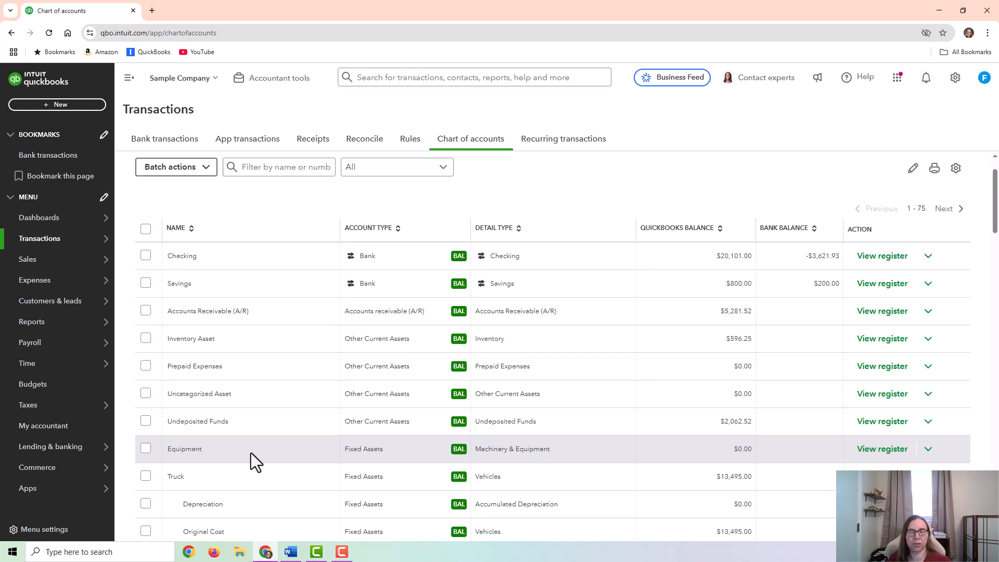
{"action": "scroll", "coordinate": [229, 445], "scroll_direction": "down", "scroll_amount": 7}
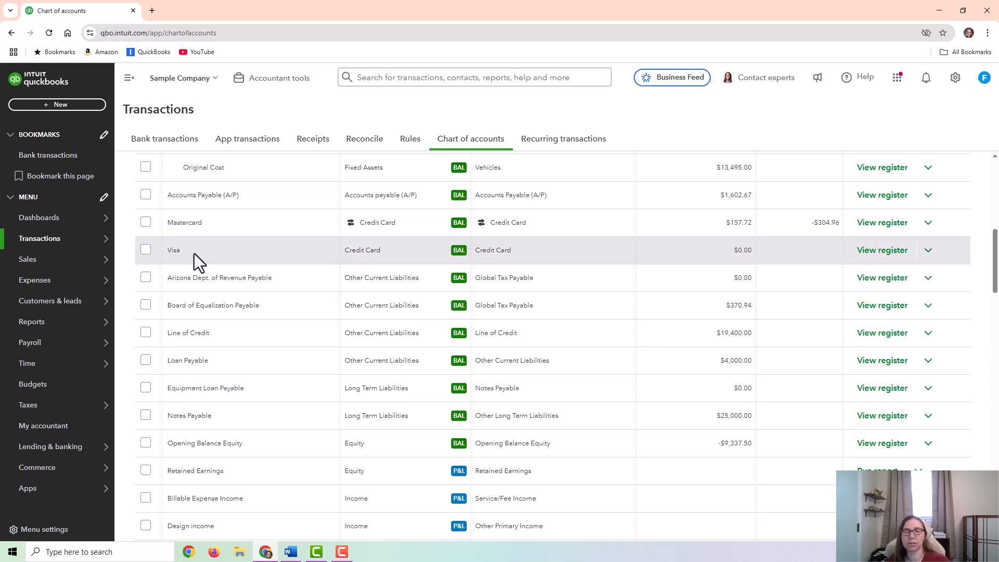
{"action": "left_click", "coordinate": [71, 106]}
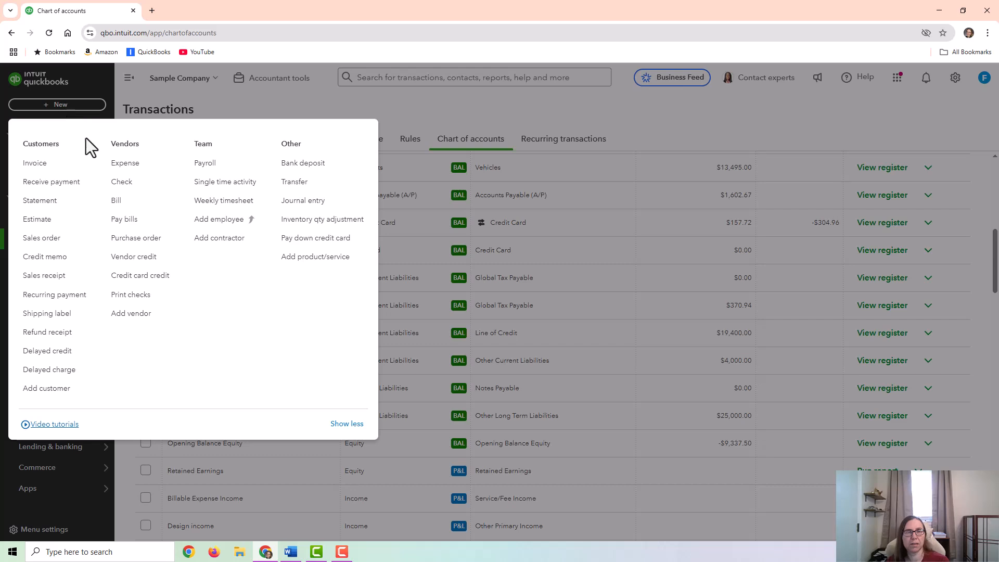
{"action": "left_click", "coordinate": [123, 185]}
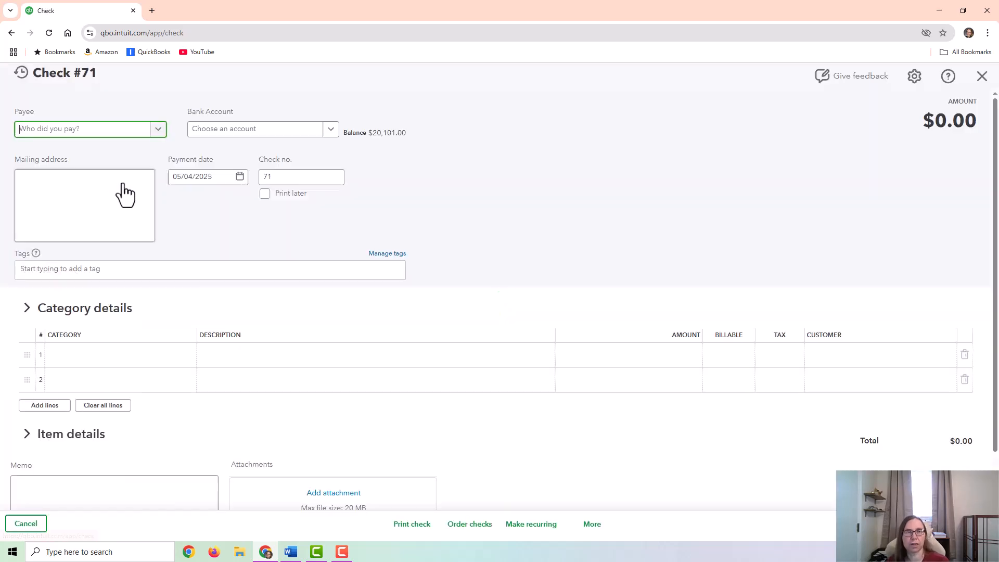
{"action": "left_click", "coordinate": [104, 365]}
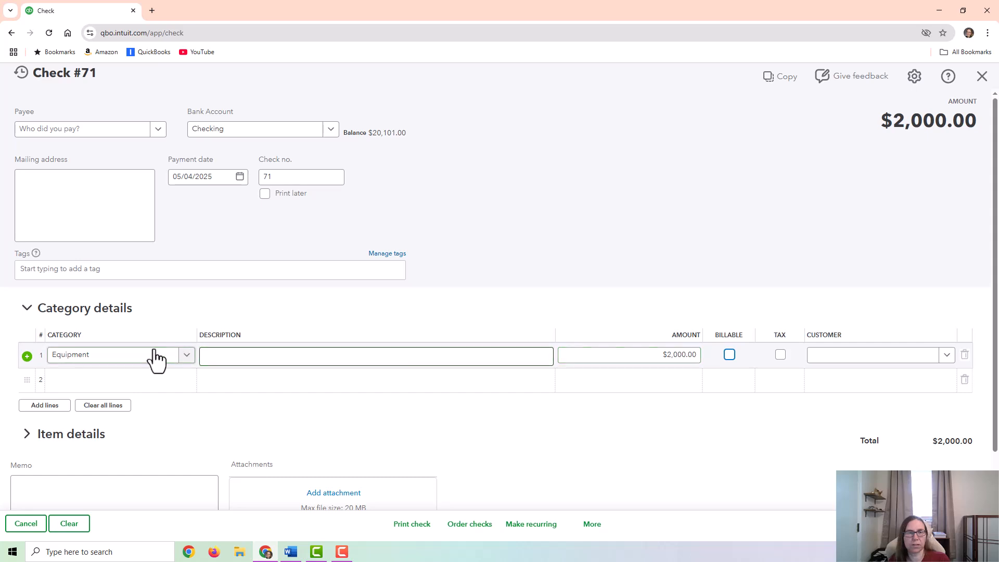
- Set the check's payment date to 03/31/2025 and save the check
{"action": "left_click", "coordinate": [239, 178]}
{"action": "left_click", "coordinate": [182, 207]}
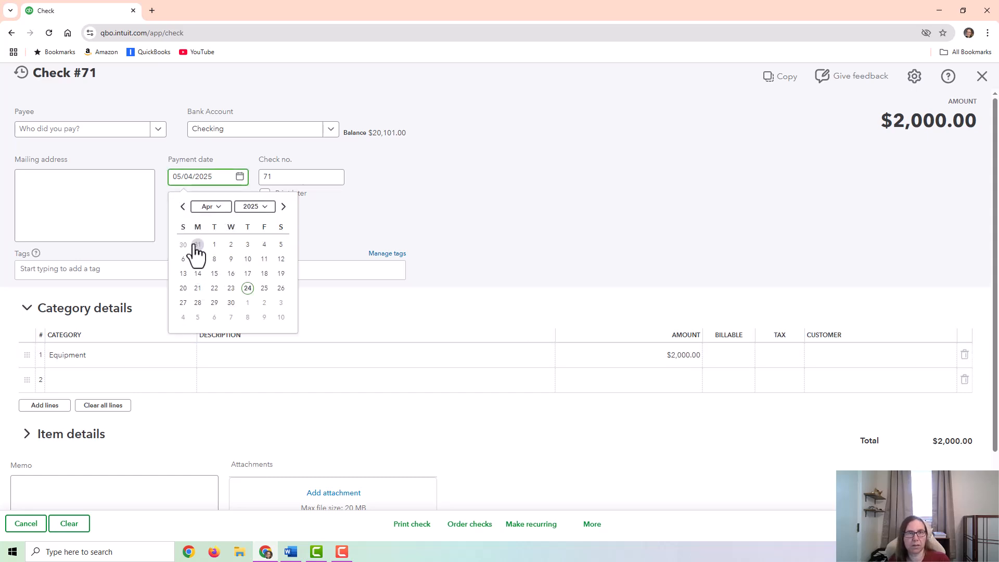
{"action": "left_click", "coordinate": [198, 245]}
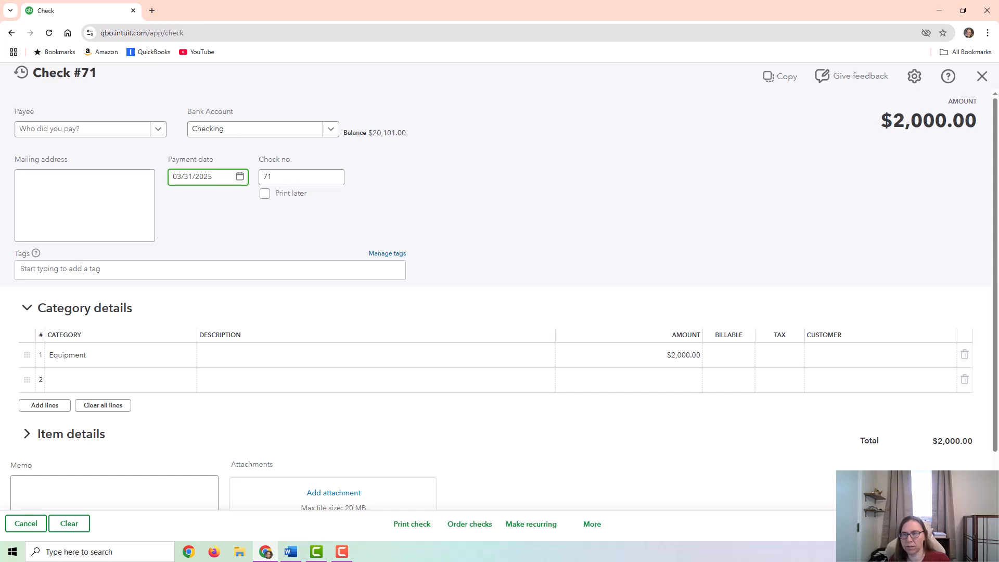
{"action": "left_click", "coordinate": [949, 523]}
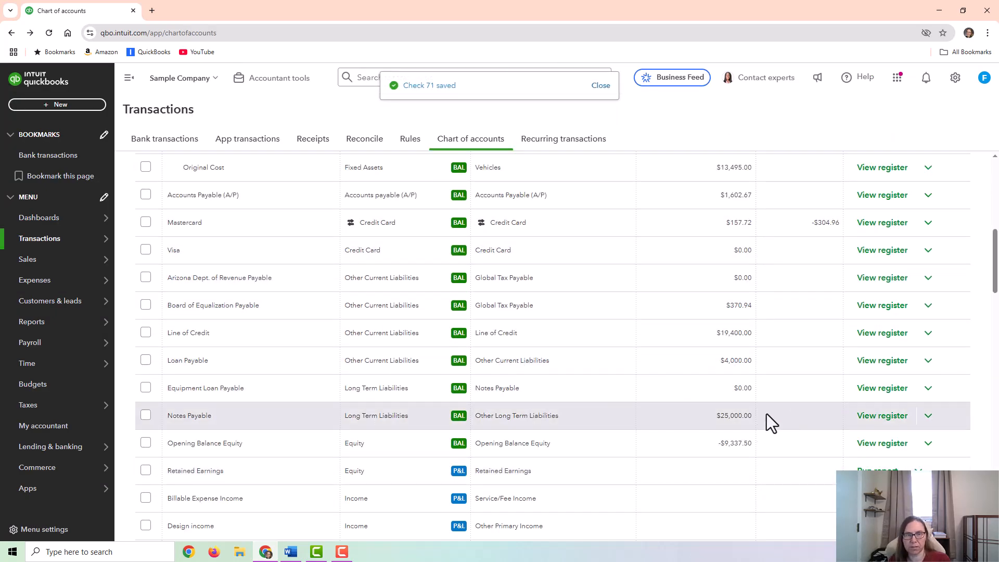
- View the Equipment register from the chart of accounts, followed by the Equipment Loan Payable register
{"action": "scroll", "coordinate": [814, 364], "scroll_direction": "up", "scroll_amount": 2}
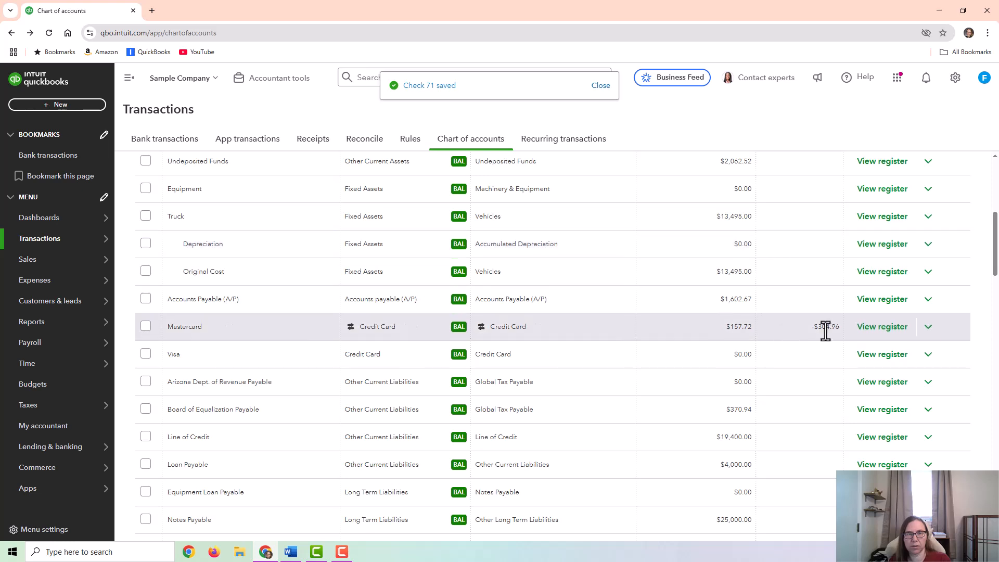
{"action": "scroll", "coordinate": [739, 312], "scroll_direction": "up", "scroll_amount": 2}
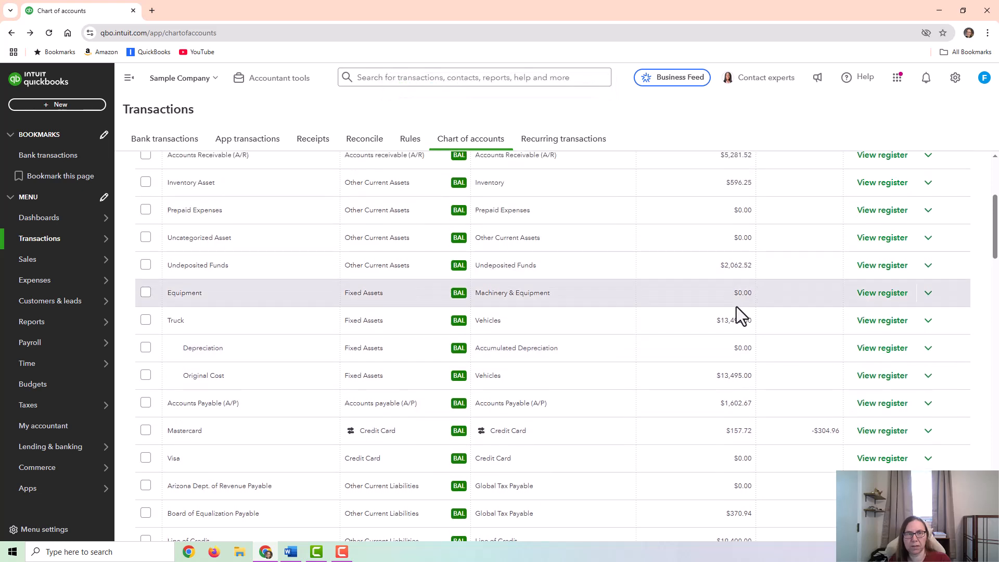
{"action": "left_click", "coordinate": [880, 294]}
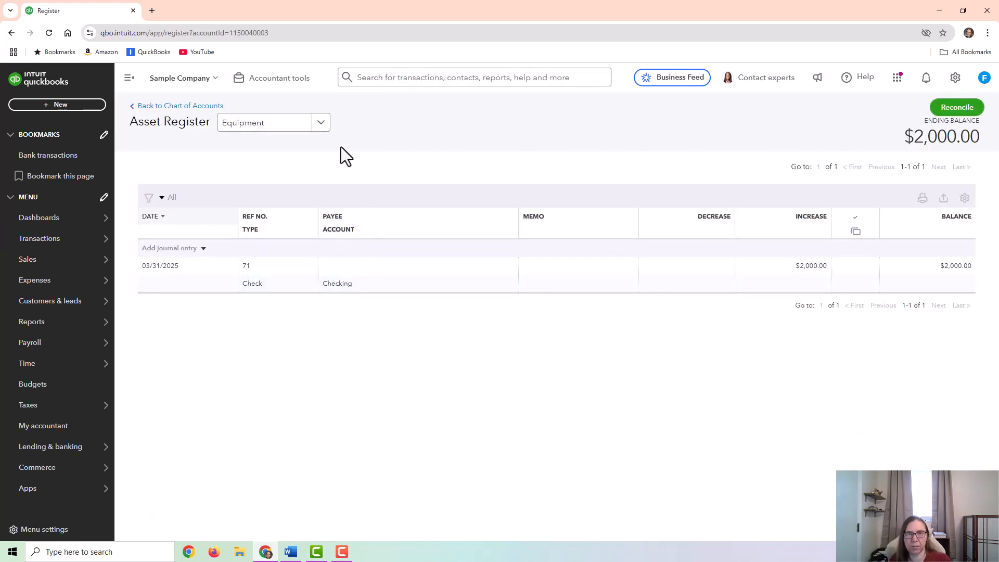
{"action": "left_click", "coordinate": [321, 125]}
{"action": "scroll", "coordinate": [292, 219], "scroll_direction": "down", "scroll_amount": 1}
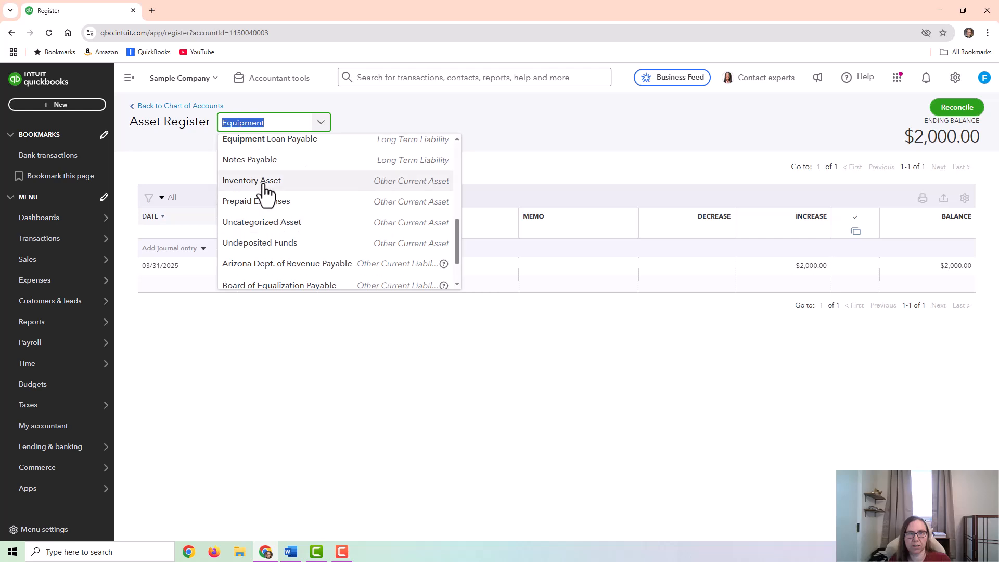
{"action": "scroll", "coordinate": [285, 219], "scroll_direction": "up", "scroll_amount": 2}
{"action": "left_click", "coordinate": [283, 199]}
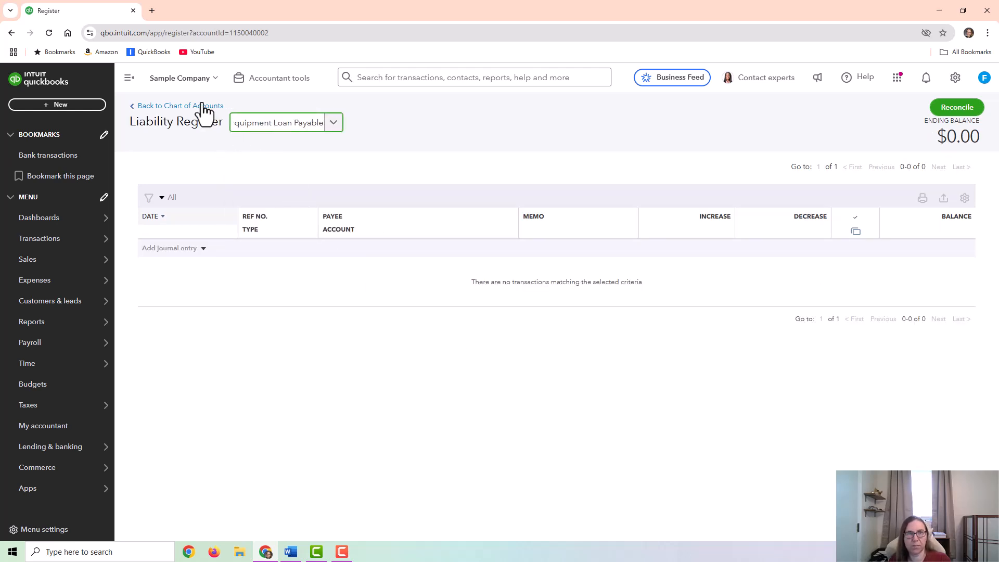
- Switch back to the Equipment register and open its 03/31/2025 check for editing
{"action": "left_click", "coordinate": [335, 124]}
{"action": "scroll", "coordinate": [376, 274], "scroll_direction": "up", "scroll_amount": 3}
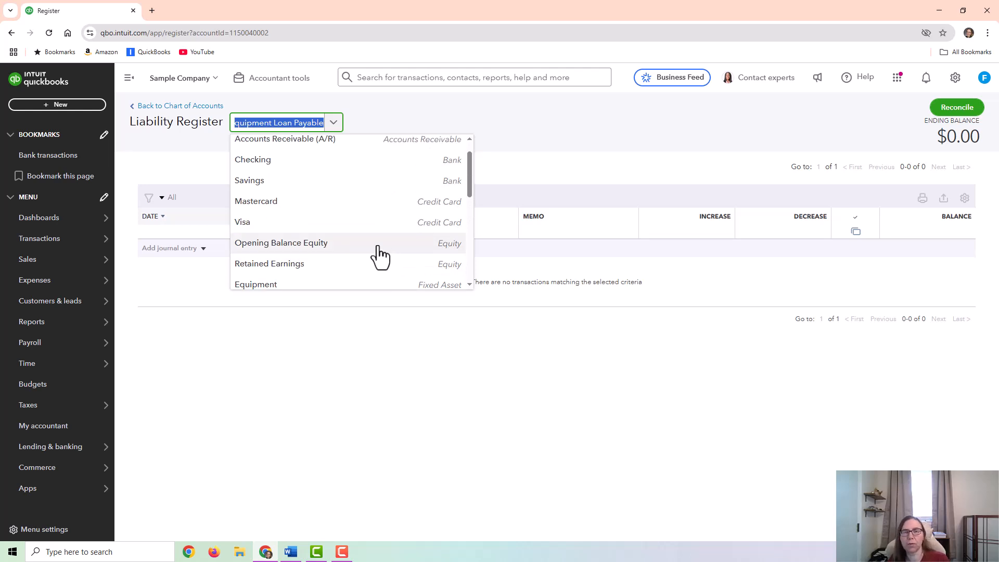
{"action": "left_click", "coordinate": [361, 285]}
{"action": "left_click", "coordinate": [355, 286]}
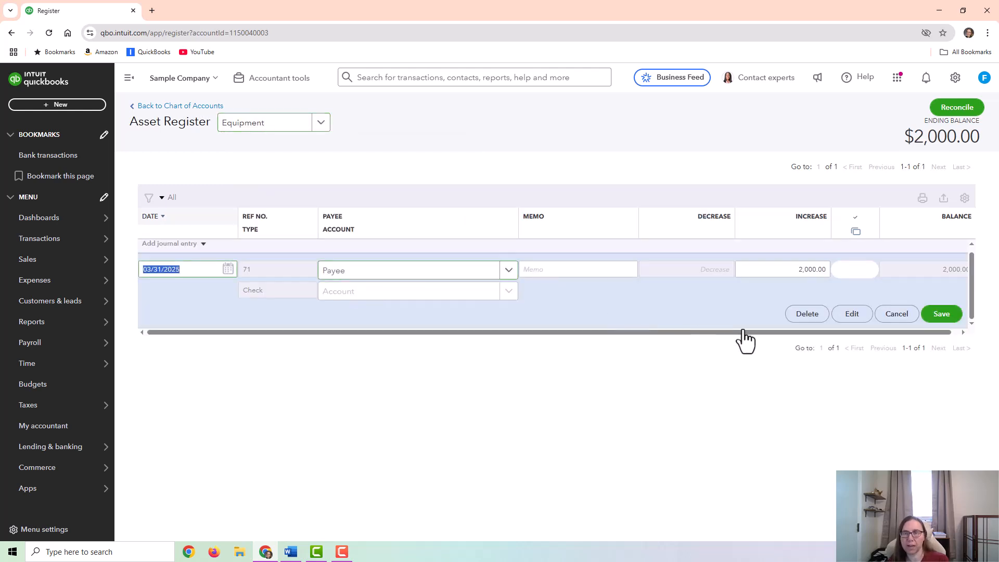
{"action": "left_click", "coordinate": [851, 314]}
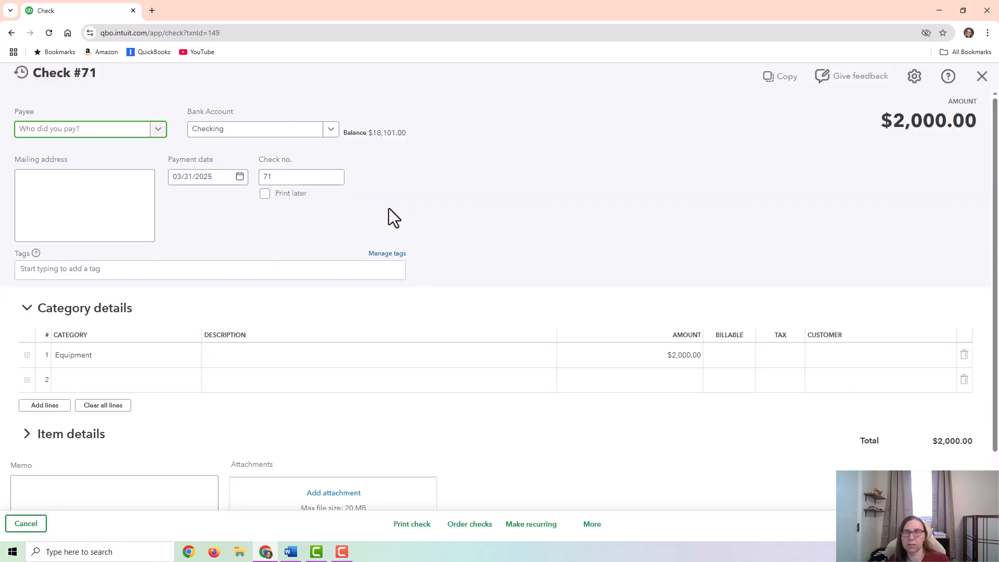
- Set the amount of the check's first Equipment line to $20,000
{"action": "left_click", "coordinate": [113, 382]}
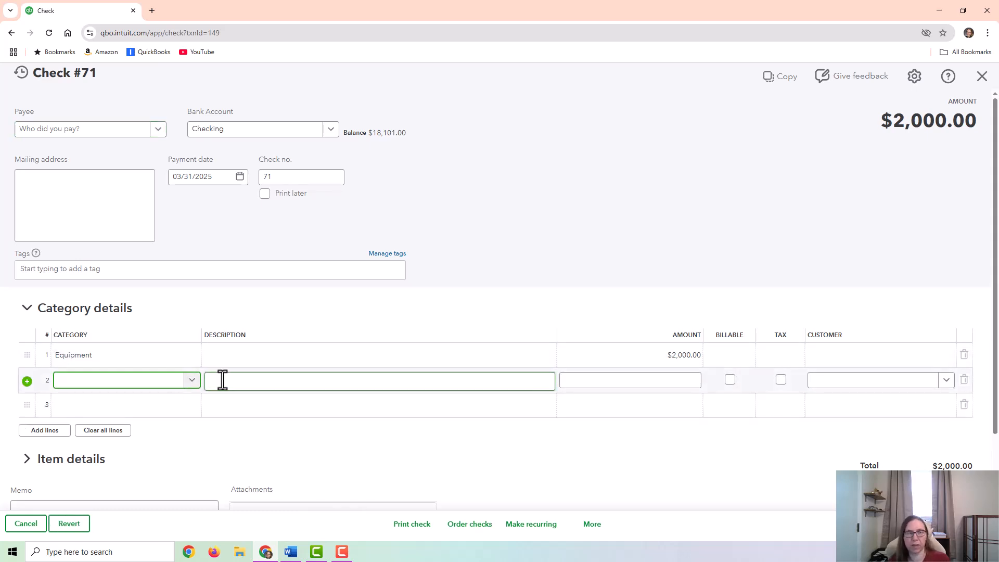
{"action": "left_click", "coordinate": [635, 359]}
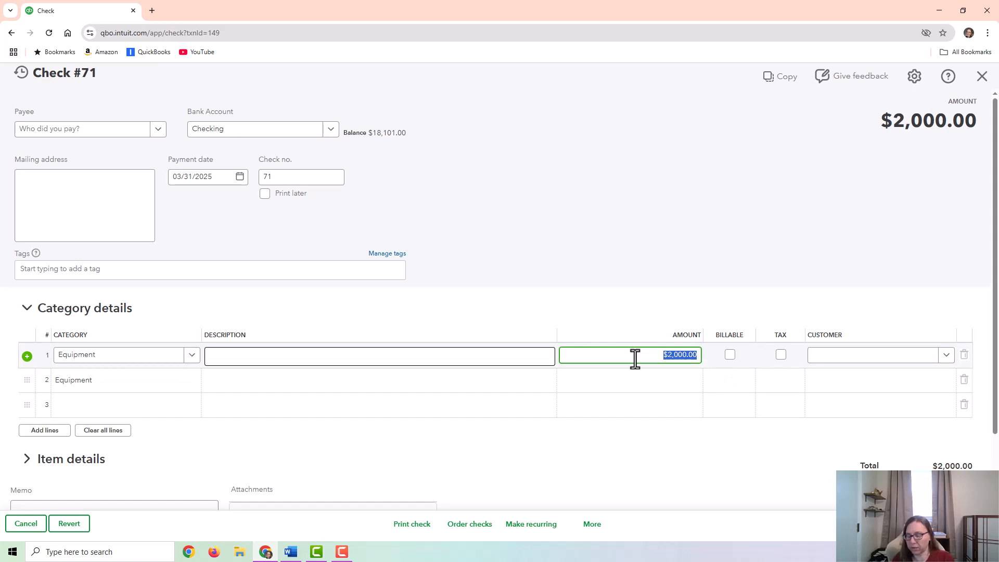
{"action": "type", "text": "2"}
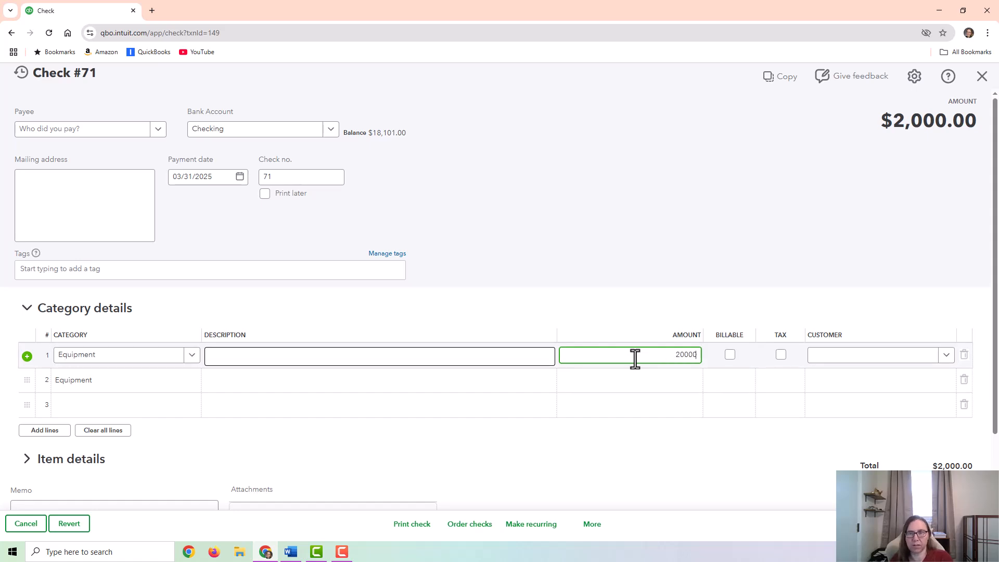
- Assign the check's second line to Equipment Loan Payable with the amount -$18,000 and save the check
{"action": "left_click", "coordinate": [126, 377]}
{"action": "type", "text": "equip"}
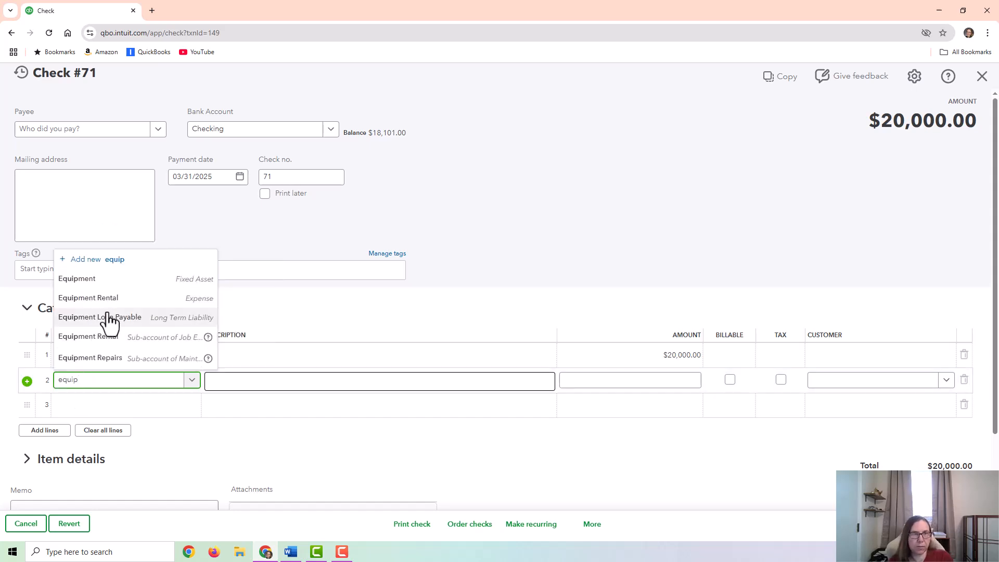
{"action": "left_click", "coordinate": [104, 318]}
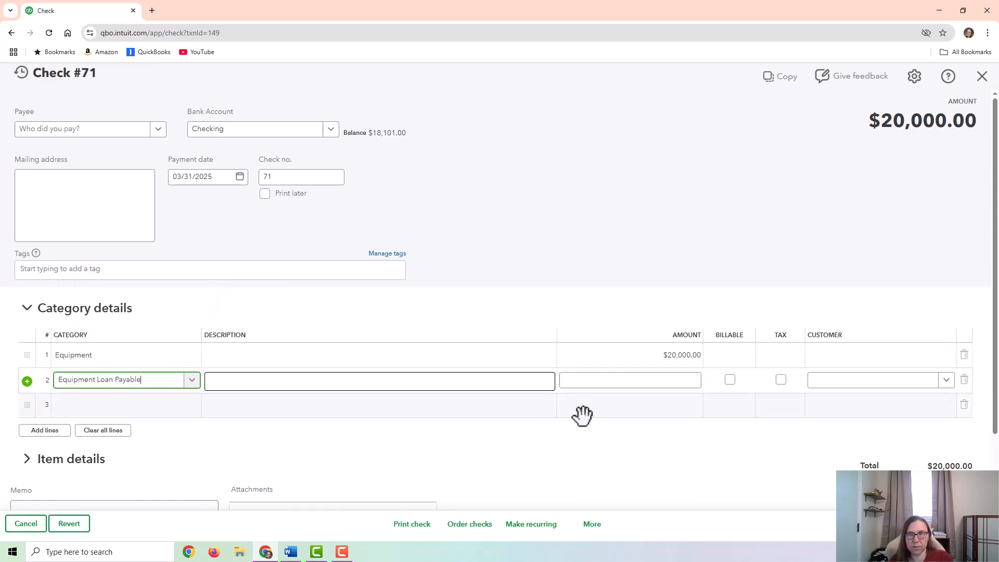
{"action": "left_click", "coordinate": [616, 381]}
{"action": "type", "text": "-18000"}
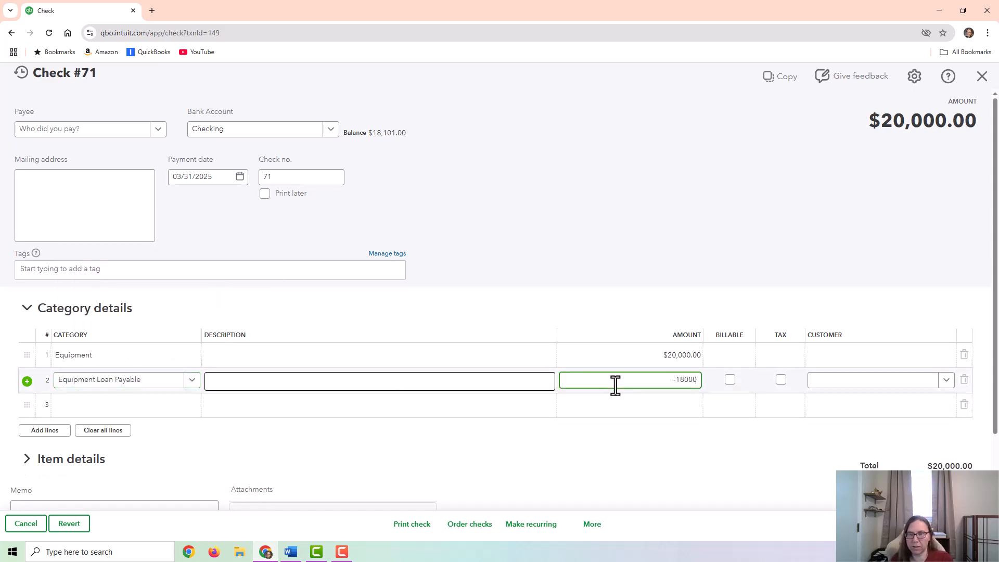
{"action": "key", "text": "Tab"}
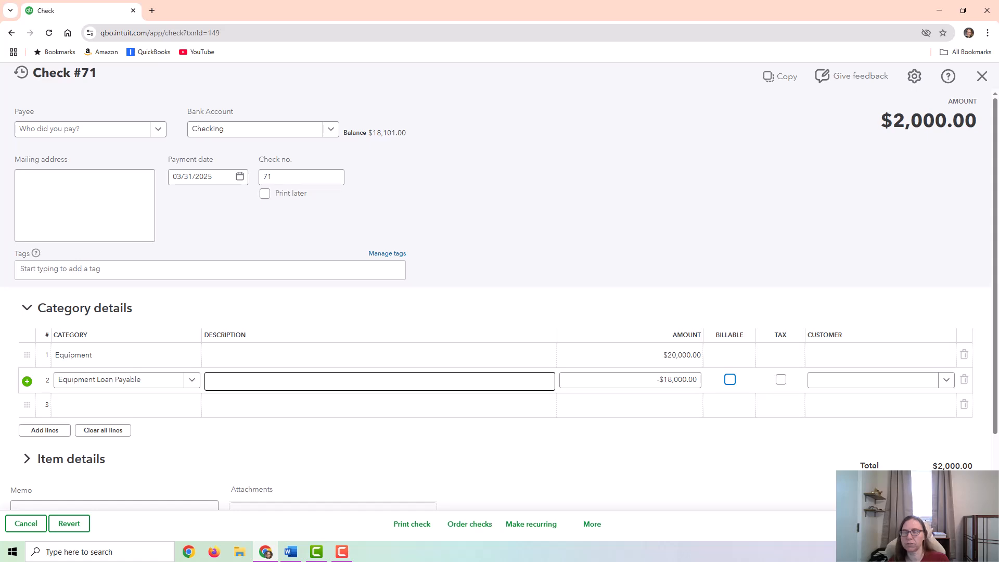
{"action": "left_click", "coordinate": [936, 524]}
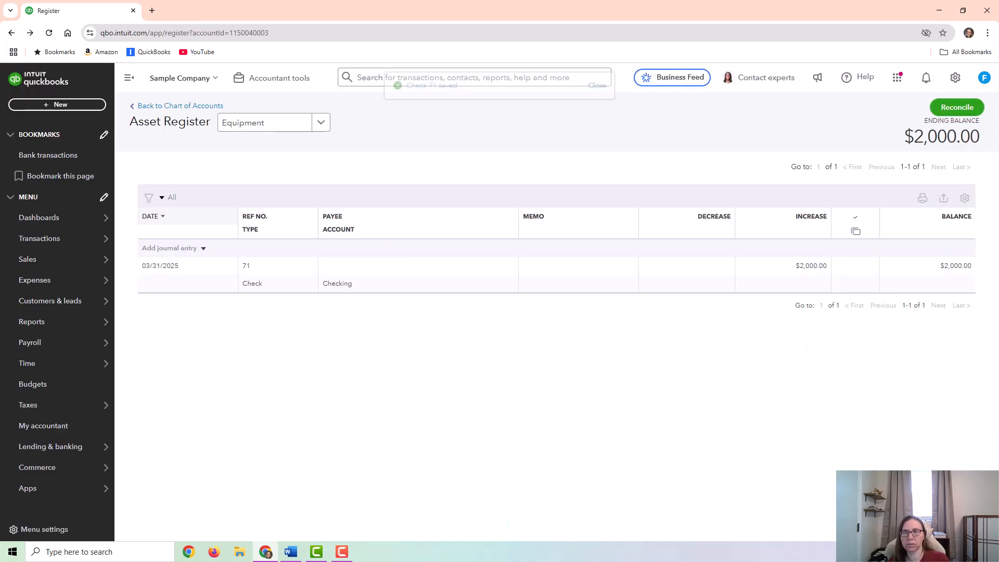
- Refresh the Equipment register to check the edited check, and view the Equipment Loan Payable register
{"action": "left_click", "coordinate": [51, 37]}
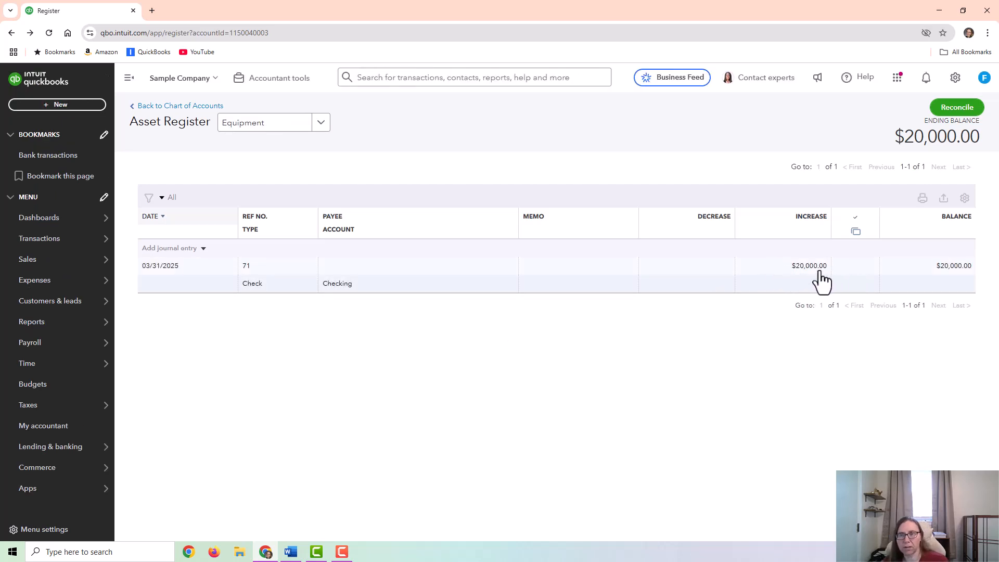
{"action": "left_click", "coordinate": [321, 123]}
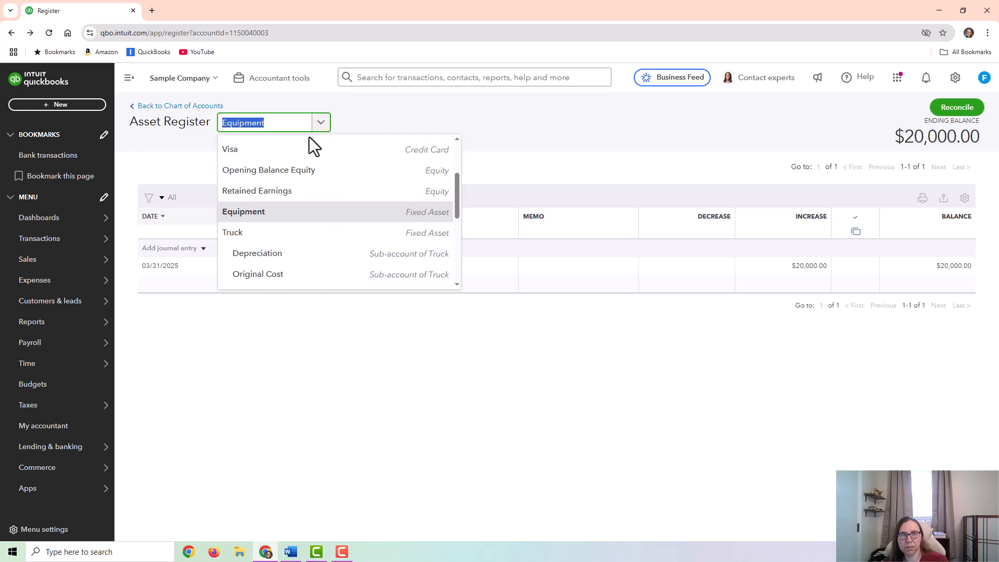
{"action": "scroll", "coordinate": [272, 229], "scroll_direction": "down", "scroll_amount": 5}
{"action": "scroll", "coordinate": [281, 253], "scroll_direction": "down", "scroll_amount": 3}
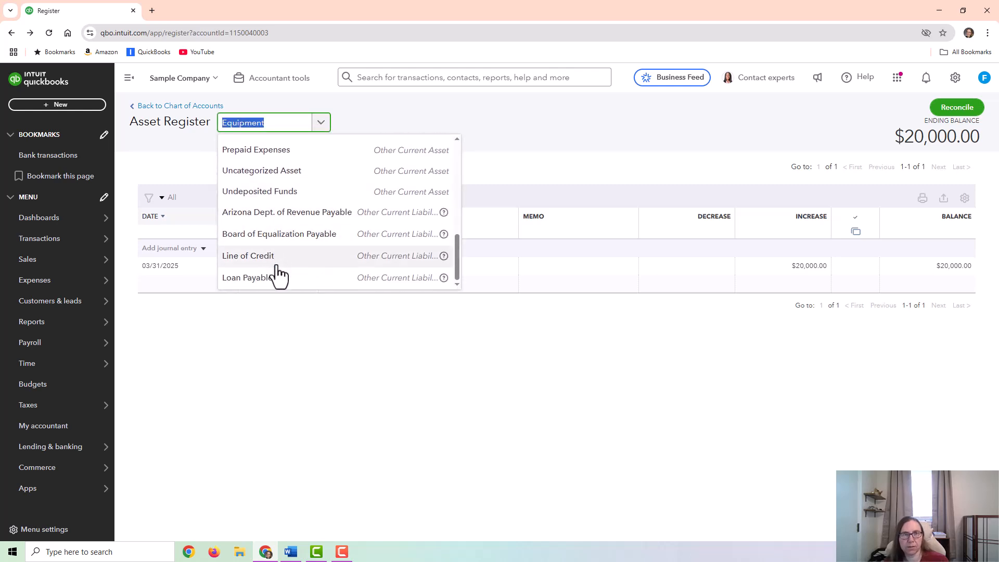
{"action": "scroll", "coordinate": [368, 248], "scroll_direction": "up", "scroll_amount": 2}
{"action": "scroll", "coordinate": [358, 245], "scroll_direction": "up", "scroll_amount": 5}
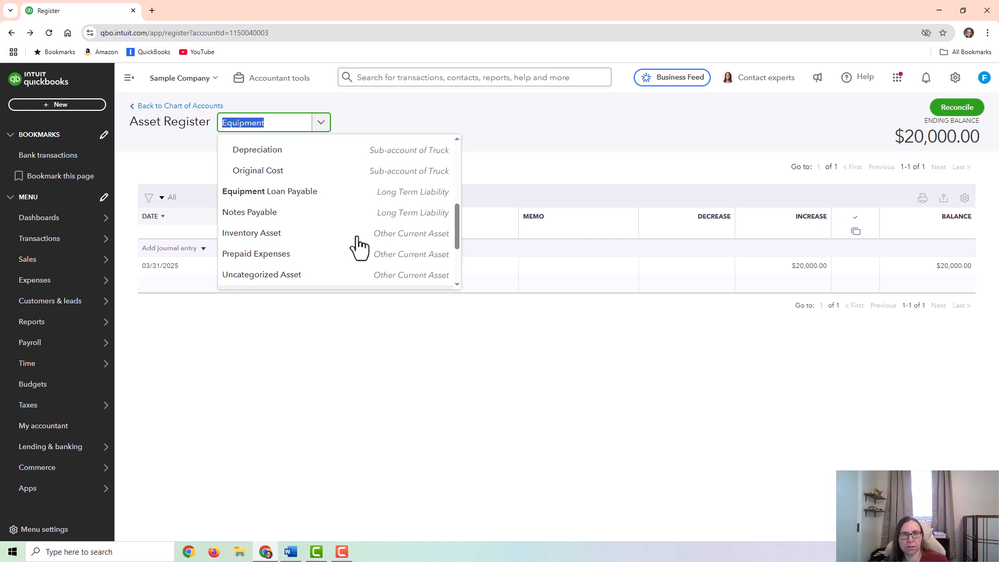
{"action": "left_click", "coordinate": [282, 192]}
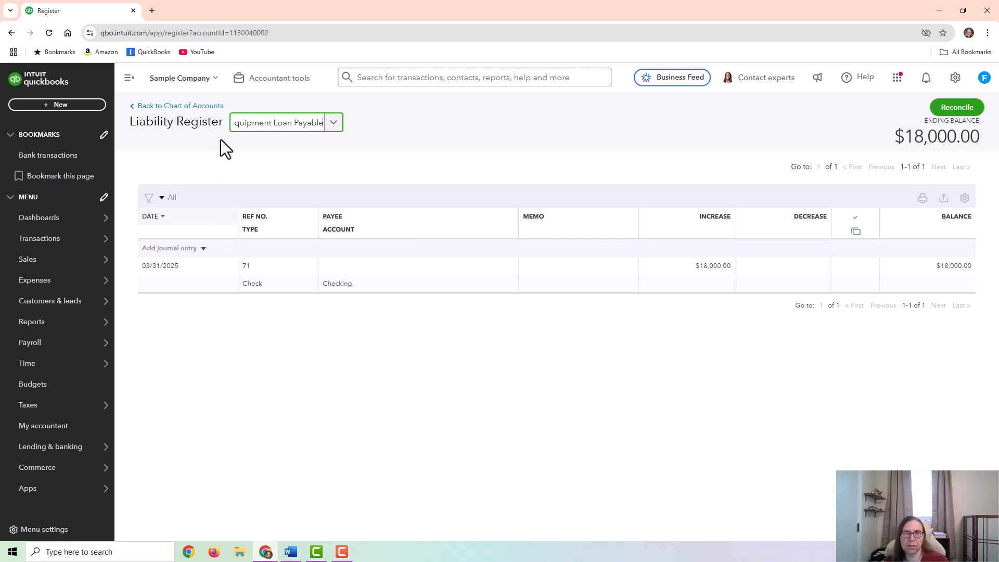
- Edit the 03/31/2025 check, setting the Equipment line to $2,000 and deleting the Equipment Loan Payable line, and save it
{"action": "left_click", "coordinate": [356, 271]}
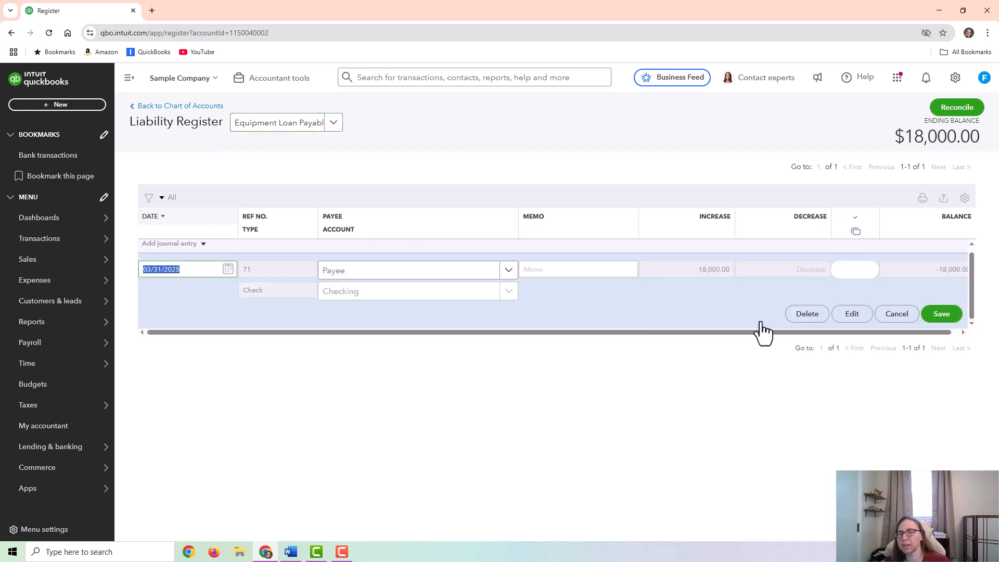
{"action": "left_click", "coordinate": [833, 312]}
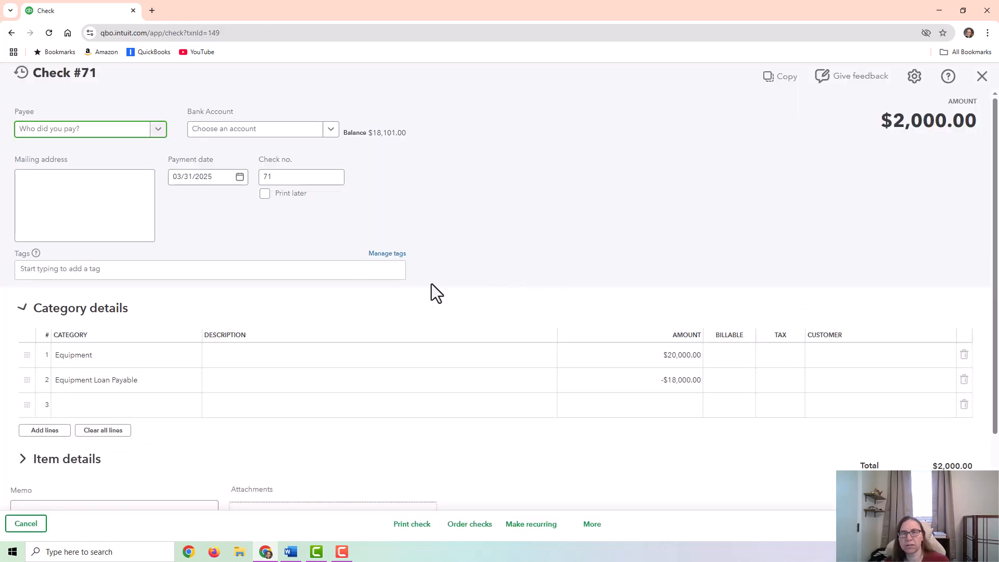
{"action": "left_click", "coordinate": [636, 354]}
{"action": "type", "text": "2000"}
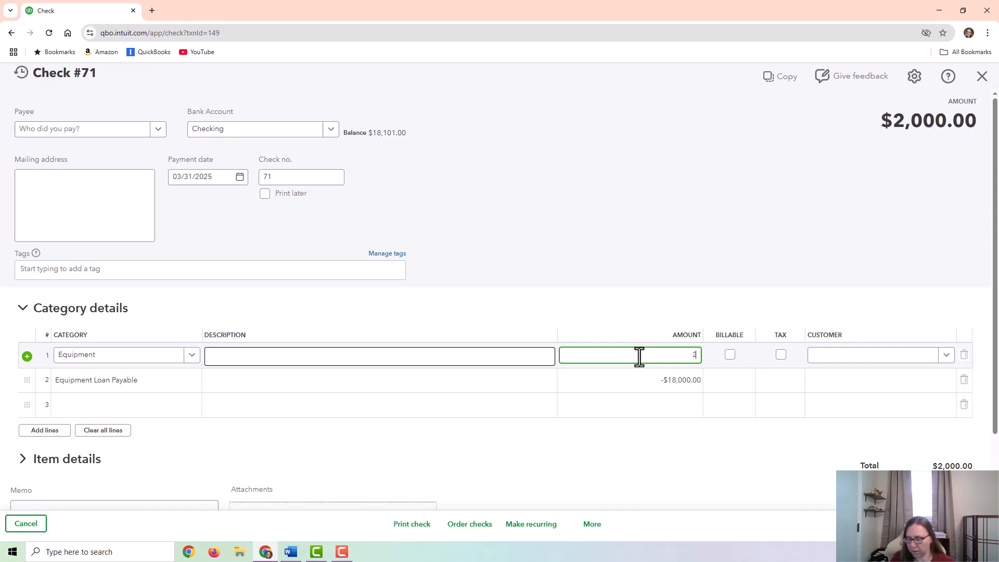
{"action": "left_click", "coordinate": [963, 379]}
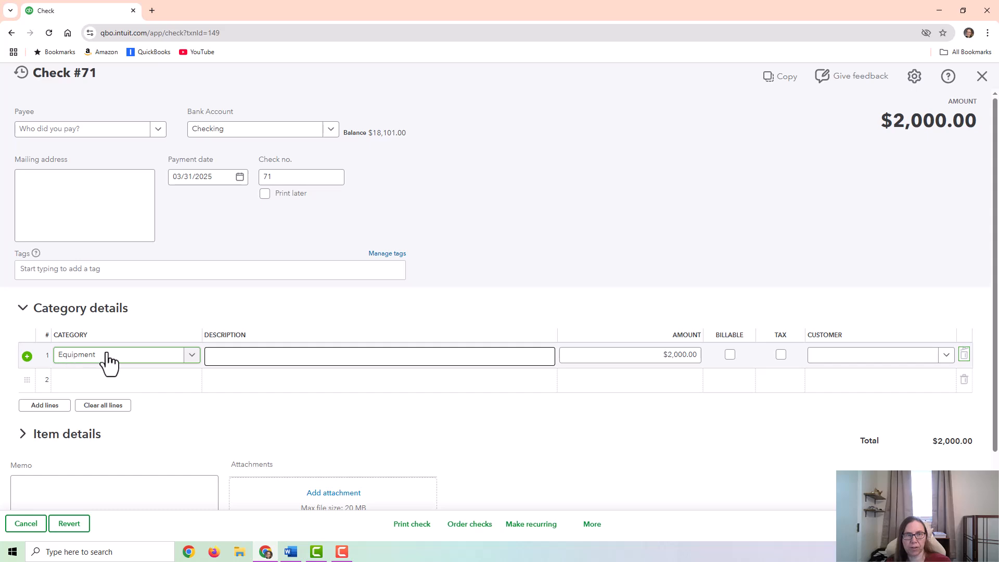
{"action": "left_click", "coordinate": [936, 524]}
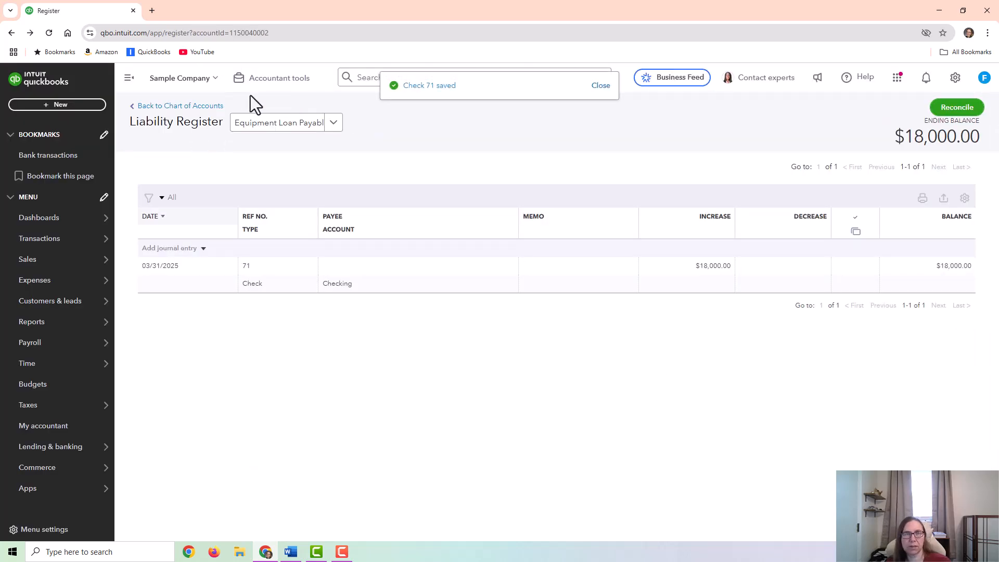
- Create and save a journal entry dated 03/31/2025 that debits Equipment $18,000 and credits Equipment Loan Payable $18,000
{"action": "left_click", "coordinate": [214, 107]}
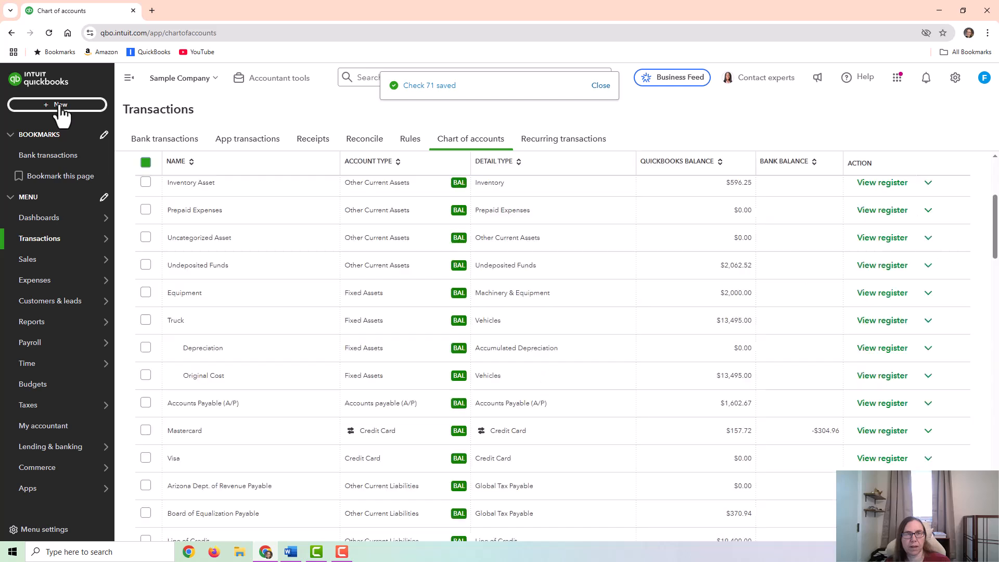
{"action": "left_click", "coordinate": [61, 106]}
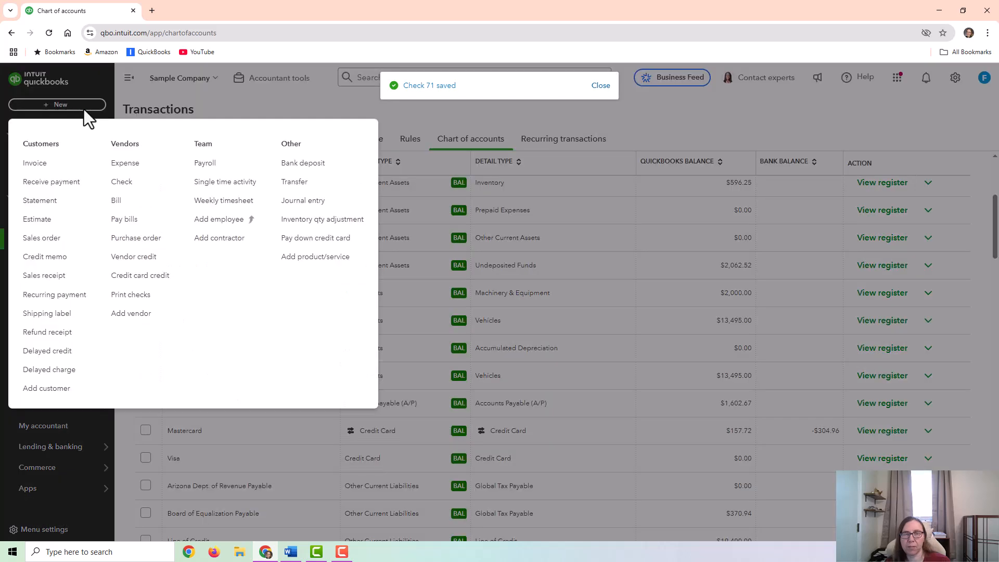
{"action": "left_click", "coordinate": [307, 200]}
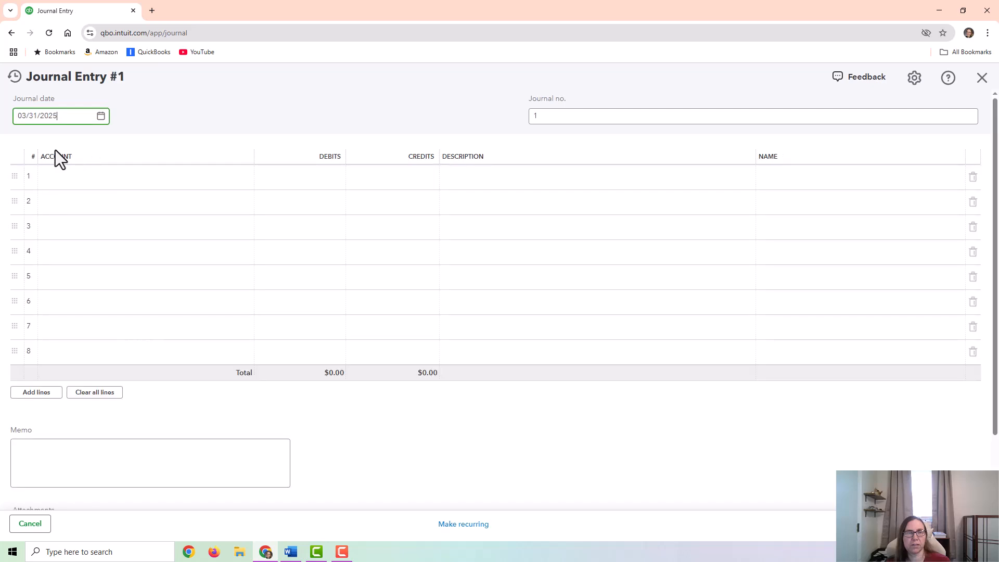
{"action": "left_click", "coordinate": [103, 177]}
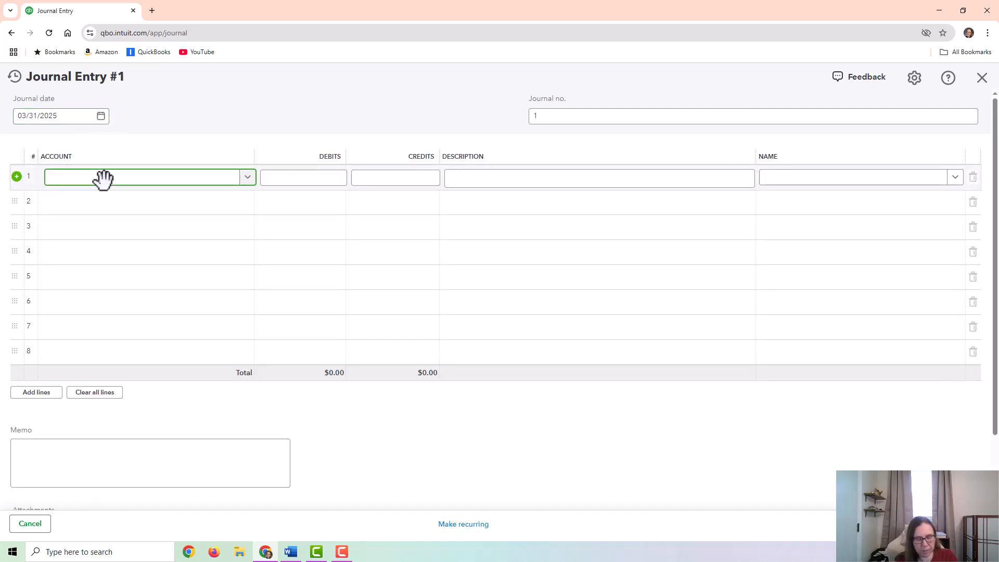
{"action": "type", "text": "equipm"}
{"action": "left_click", "coordinate": [166, 212]}
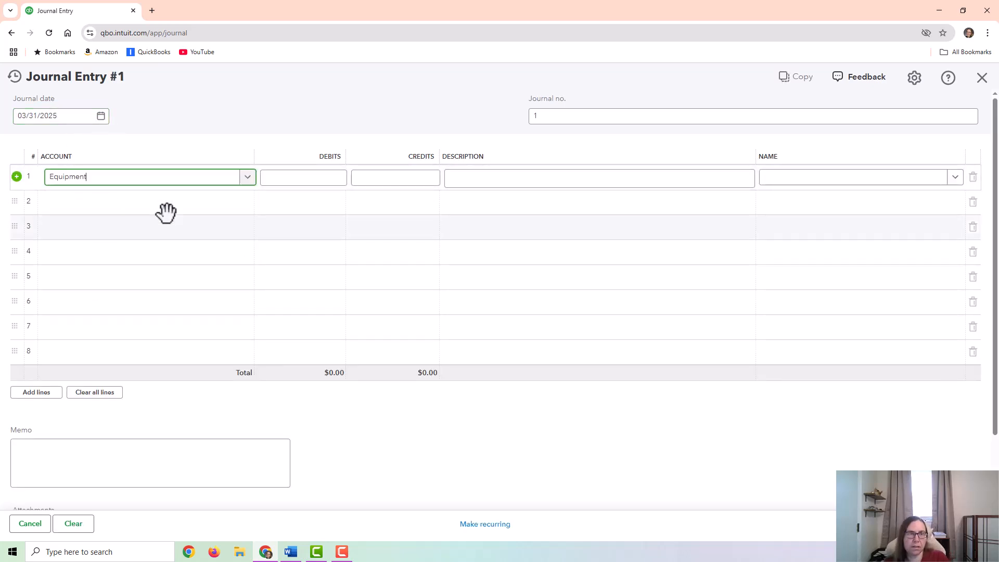
{"action": "left_click", "coordinate": [291, 178]}
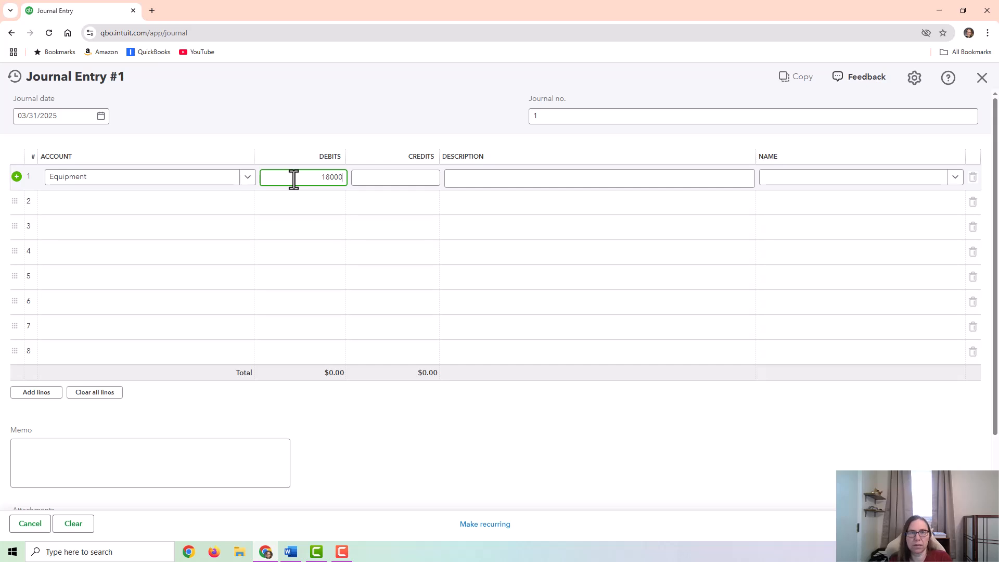
{"action": "left_click", "coordinate": [91, 204]}
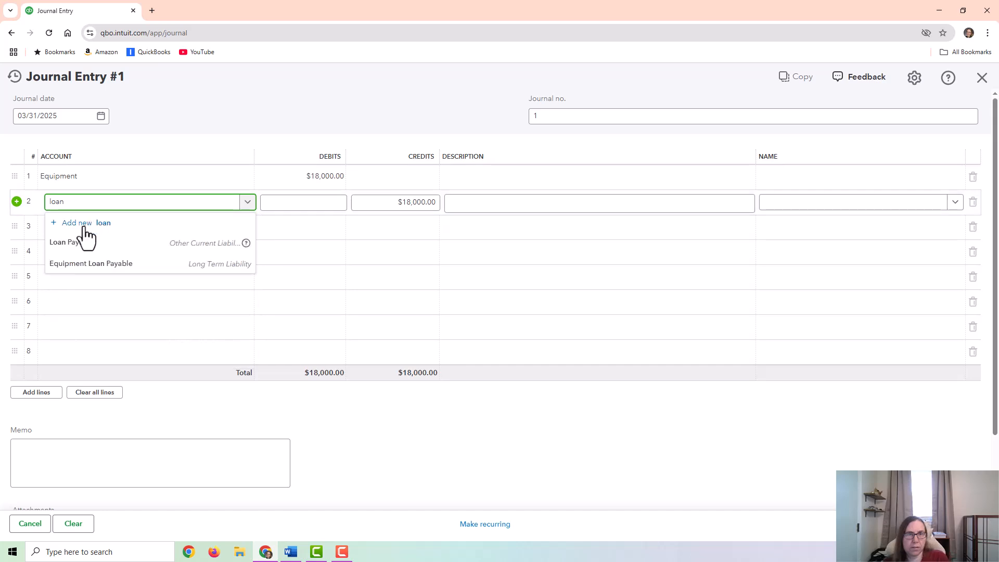
{"action": "left_click", "coordinate": [79, 263]}
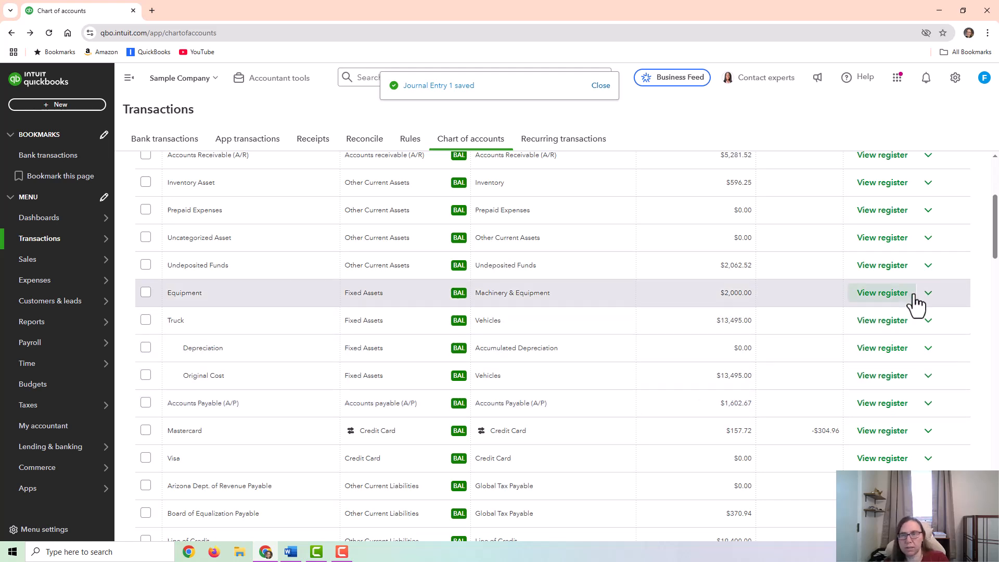
- View the Equipment register from the chart of accounts and the Equipment Loan Payable register to check the journal entry
{"action": "left_click", "coordinate": [883, 293]}
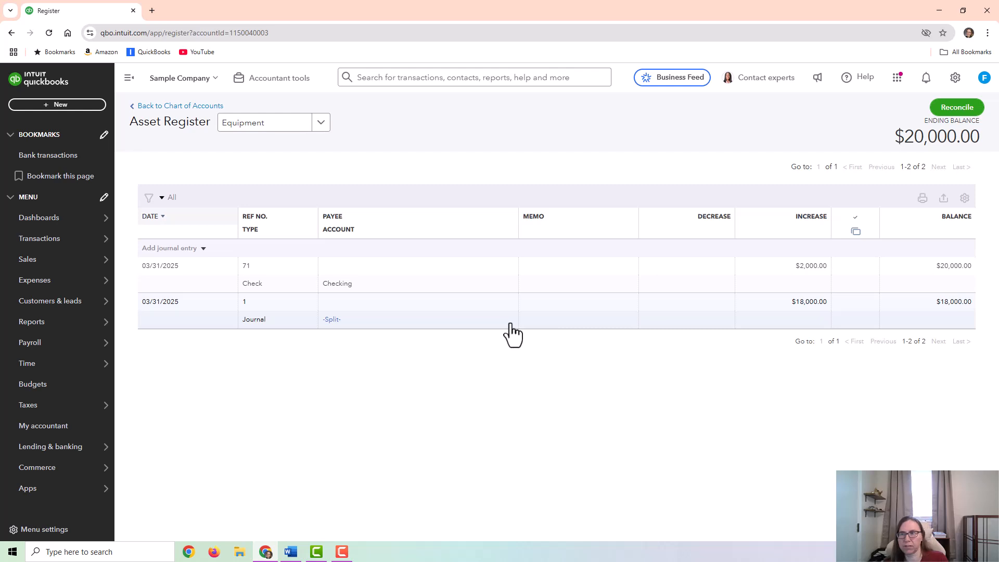
{"action": "mouse_move", "coordinate": [513, 320]}
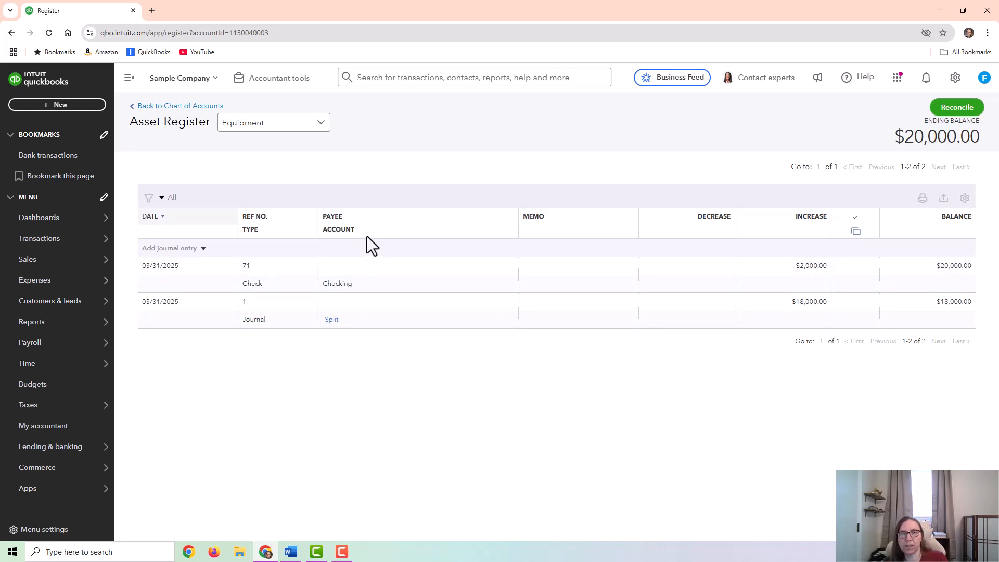
{"action": "left_click", "coordinate": [319, 125]}
{"action": "scroll", "coordinate": [267, 219], "scroll_direction": "down", "scroll_amount": 3}
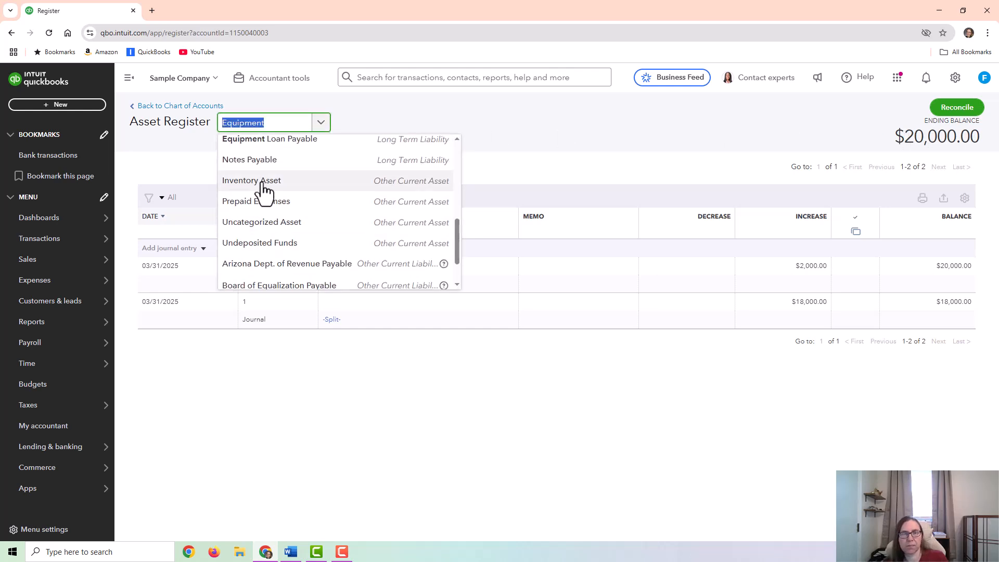
{"action": "left_click", "coordinate": [281, 142]}
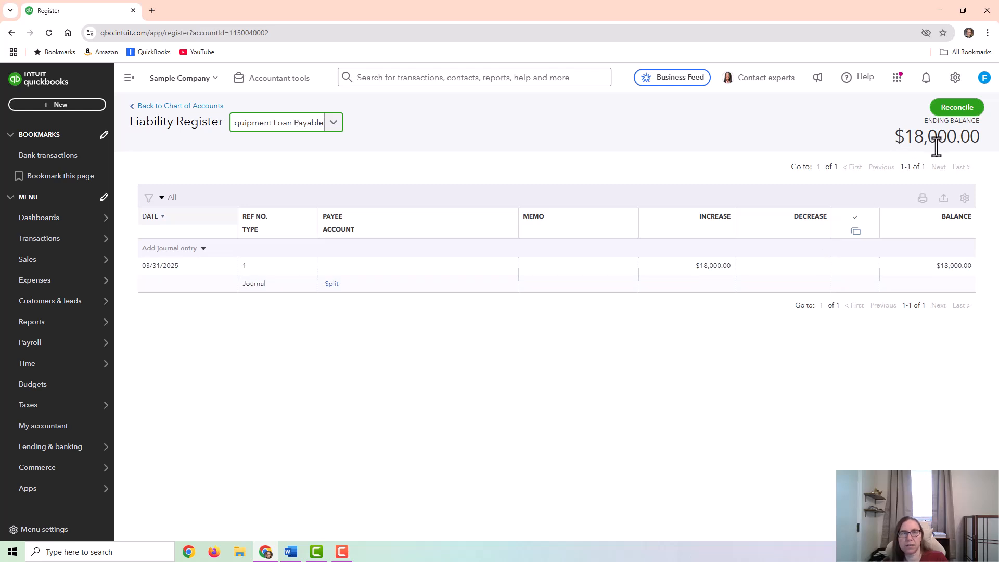
- Switch to the Checking register and examine the 03/31/2025 equipment check
{"action": "left_click", "coordinate": [333, 127]}
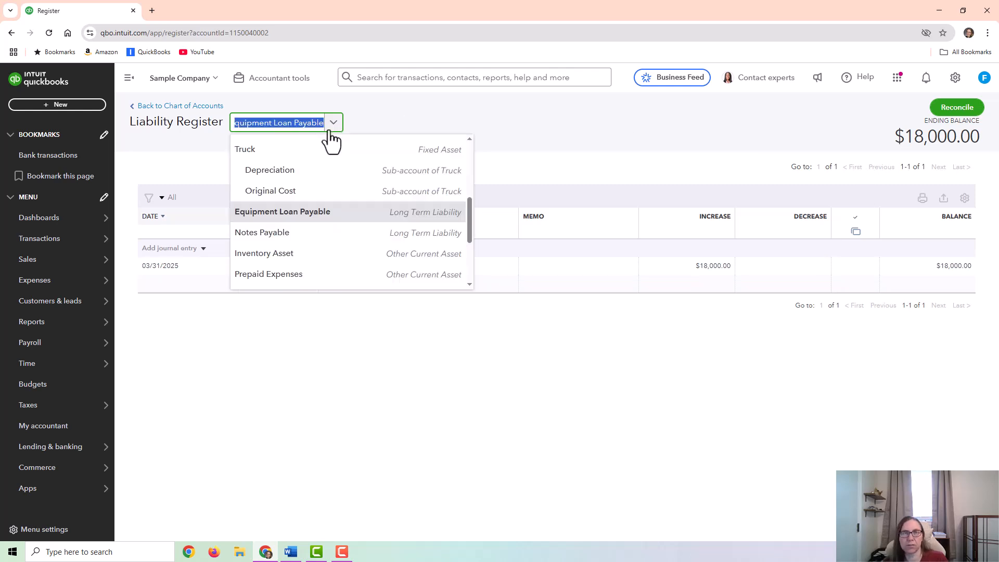
{"action": "scroll", "coordinate": [310, 207], "scroll_direction": "up", "scroll_amount": 5}
{"action": "left_click", "coordinate": [290, 188]}
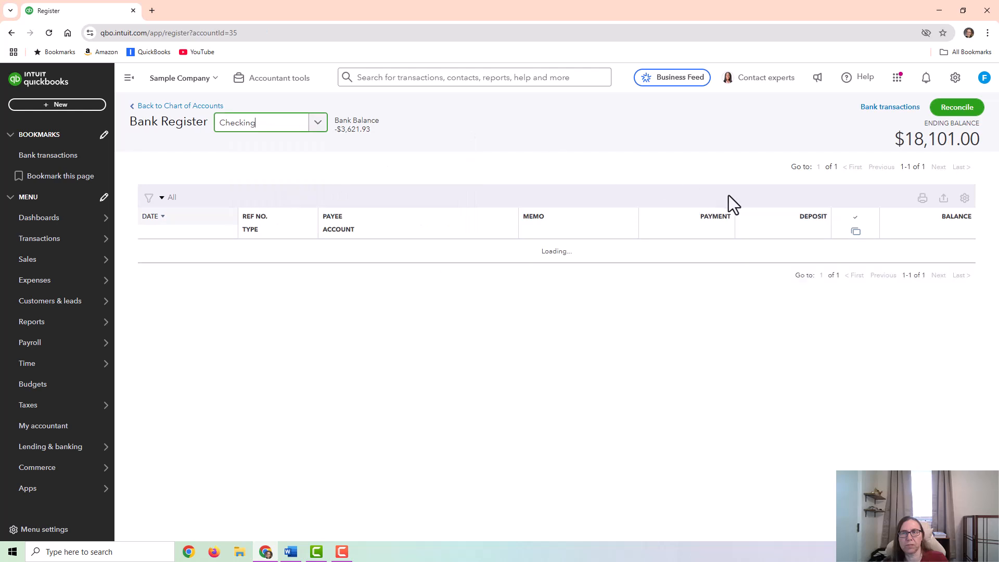
{"action": "scroll", "coordinate": [584, 355], "scroll_direction": "down", "scroll_amount": 2}
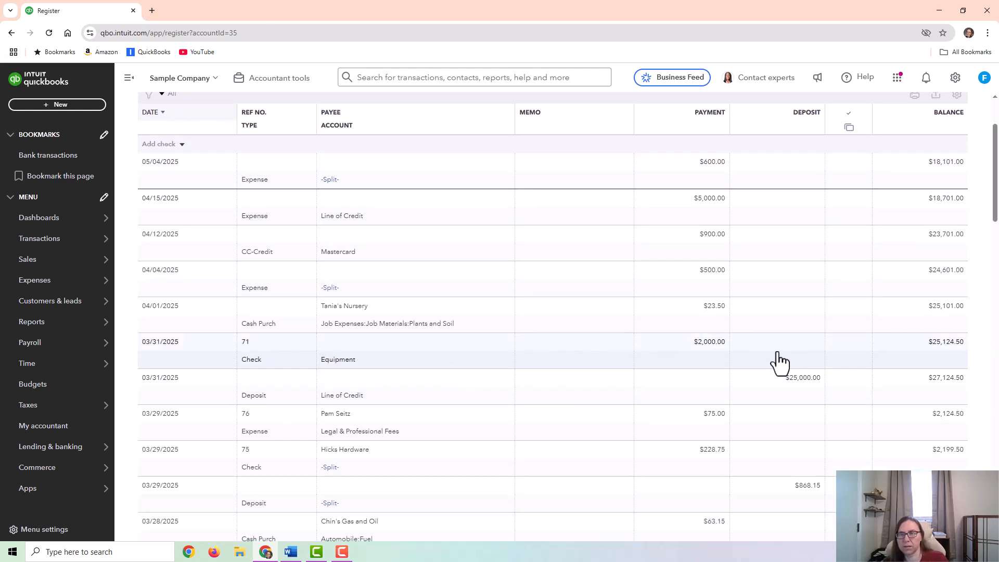
{"action": "scroll", "coordinate": [573, 343], "scroll_direction": "up", "scroll_amount": 2}
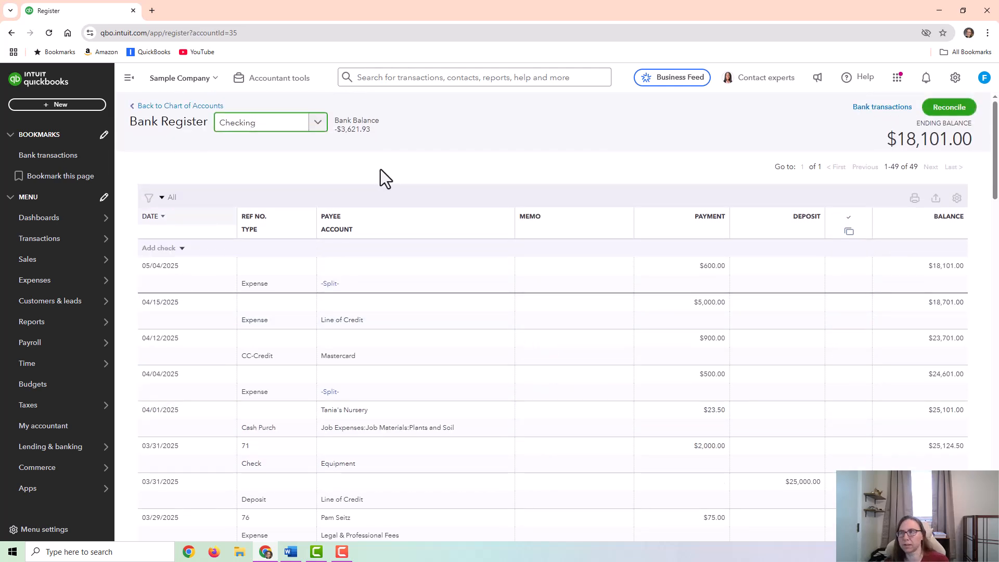
- Return to the chart of accounts and start a new expense with the payment date 04/10/2025
{"action": "left_click", "coordinate": [178, 106]}
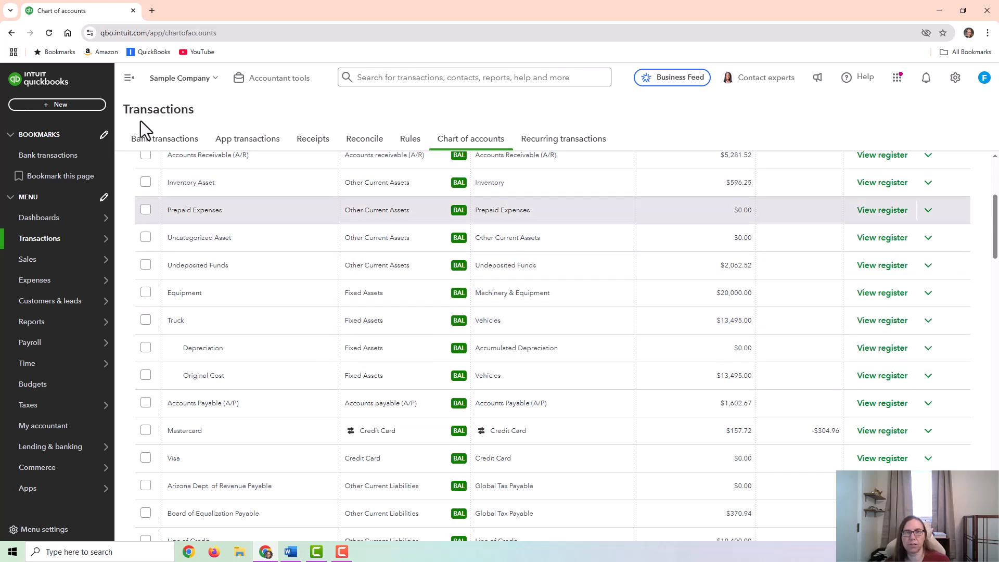
{"action": "left_click", "coordinate": [73, 105]}
{"action": "left_click", "coordinate": [138, 170]}
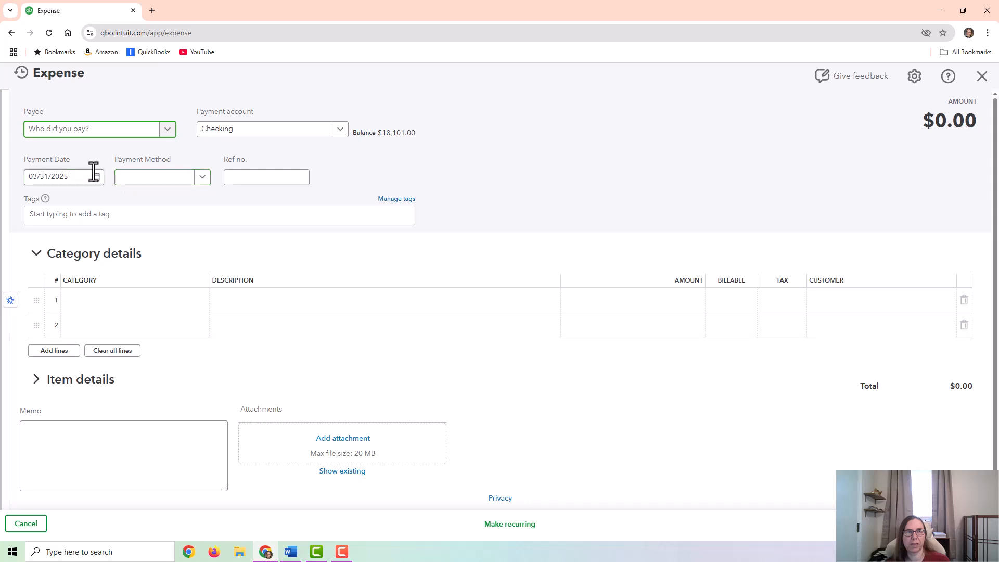
{"action": "left_click", "coordinate": [93, 177]}
{"action": "left_click", "coordinate": [139, 207]}
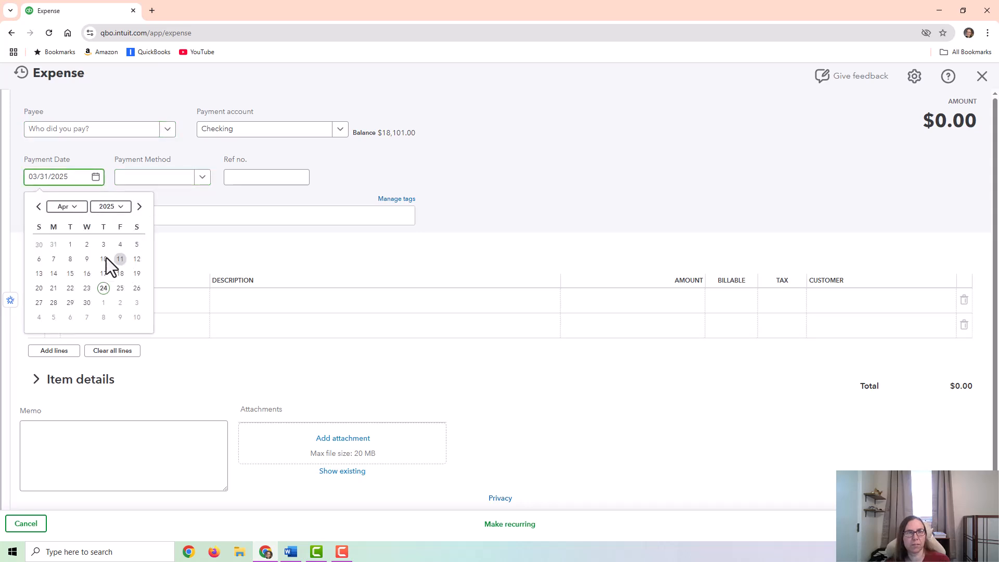
{"action": "left_click", "coordinate": [103, 258]}
- Enter two category lines on the expense: Equipment Loan Payable for $600 and Interest Expense for $150
{"action": "left_click", "coordinate": [132, 301]}
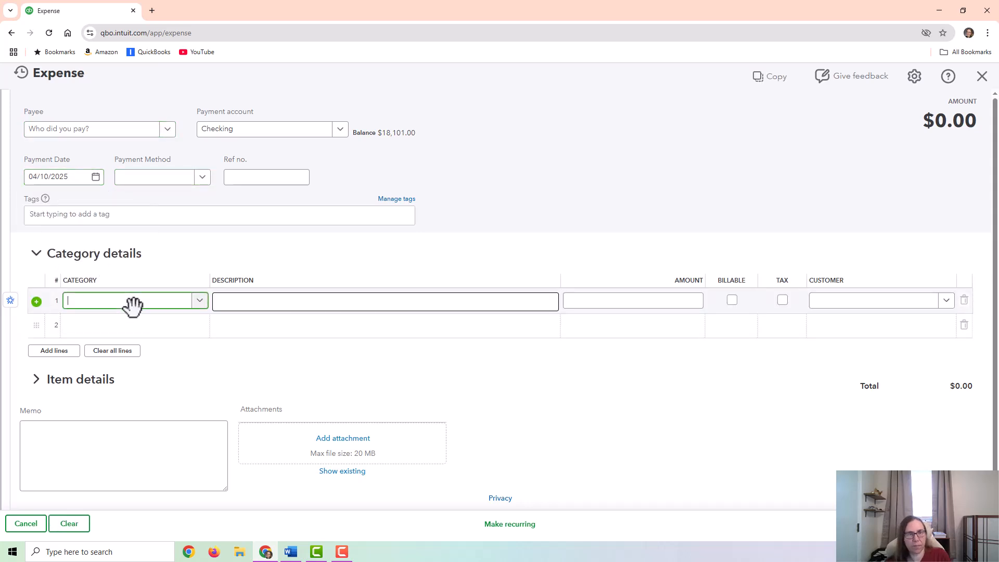
{"action": "type", "text": "I"}
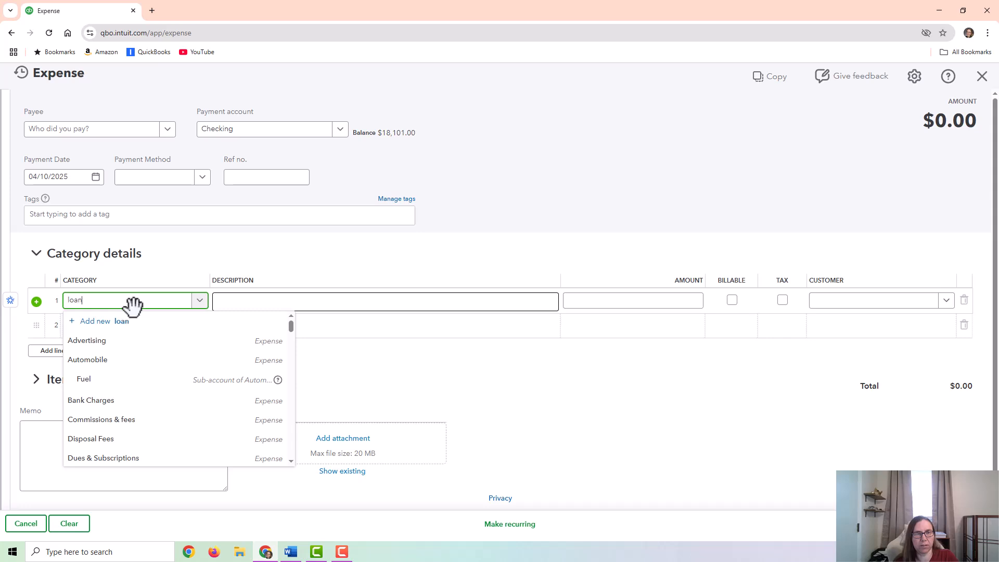
{"action": "left_click", "coordinate": [114, 364]}
{"action": "left_click", "coordinate": [95, 327]}
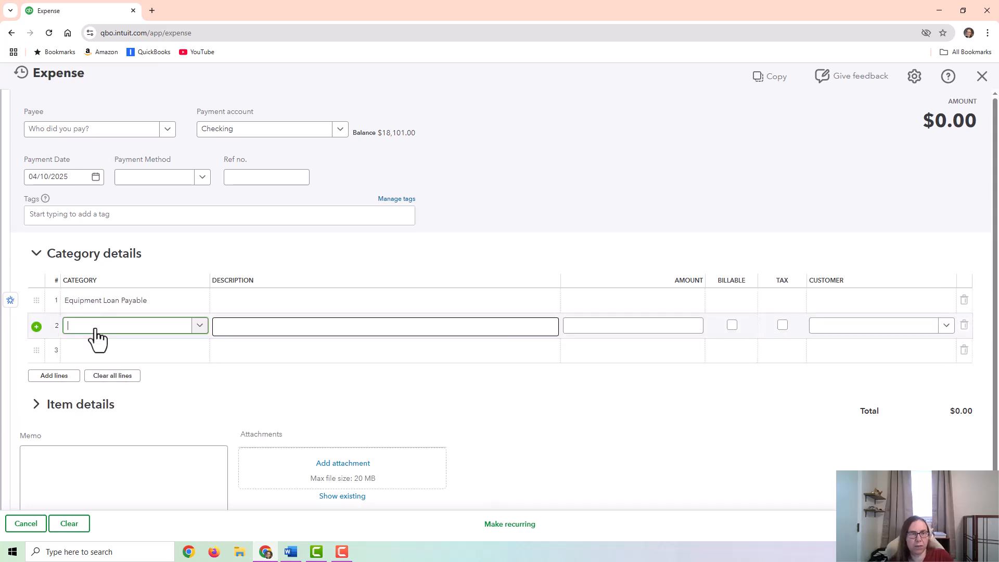
{"action": "type", "text": "intere"}
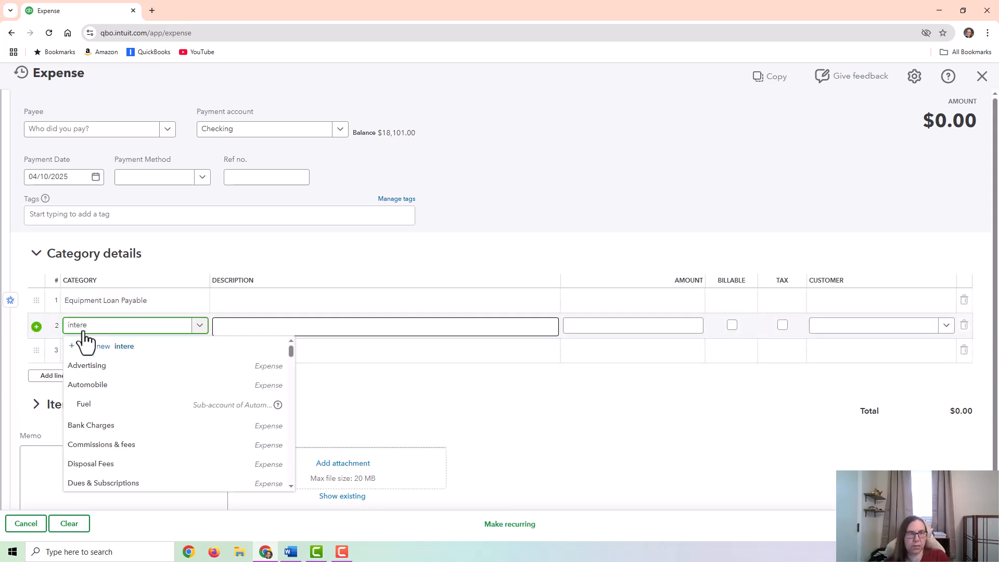
{"action": "left_click", "coordinate": [102, 385]}
{"action": "left_click", "coordinate": [626, 301]}
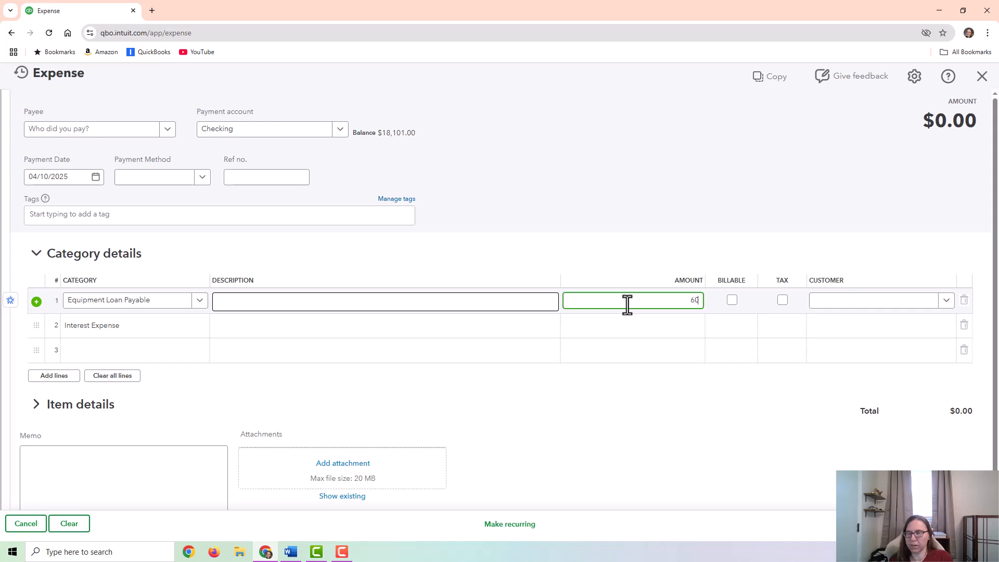
{"action": "key", "text": "Down"}
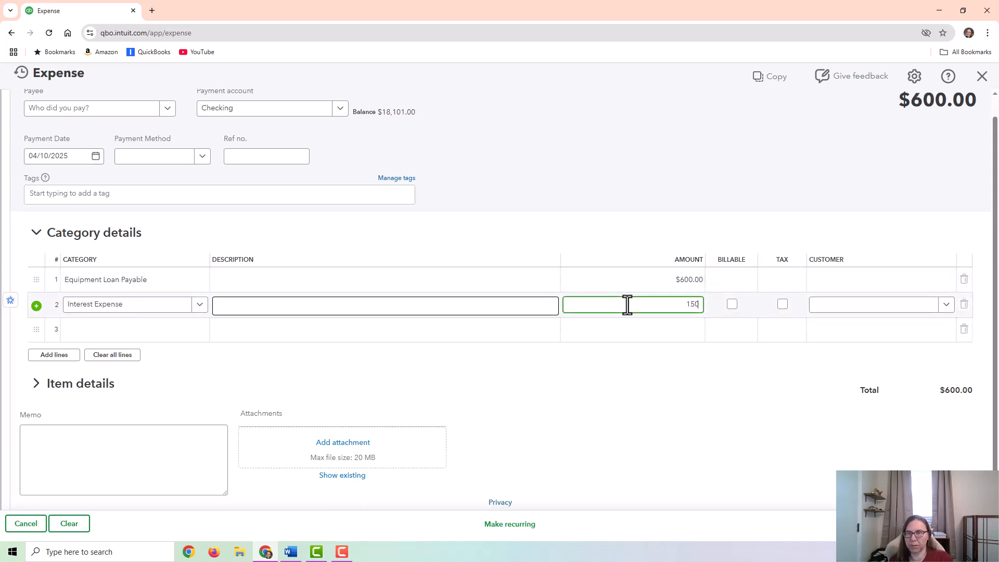
- Set the Interest Expense line to $150 and save the expense
{"action": "type", "text": "150"}
{"action": "key", "text": "Tab"}
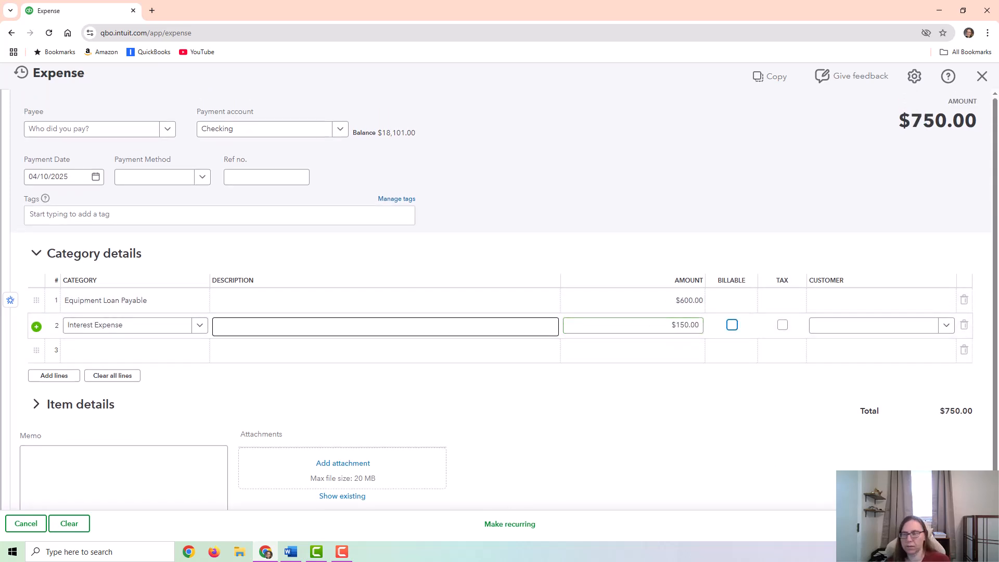
{"action": "key", "text": "ctrl+alt+s"}
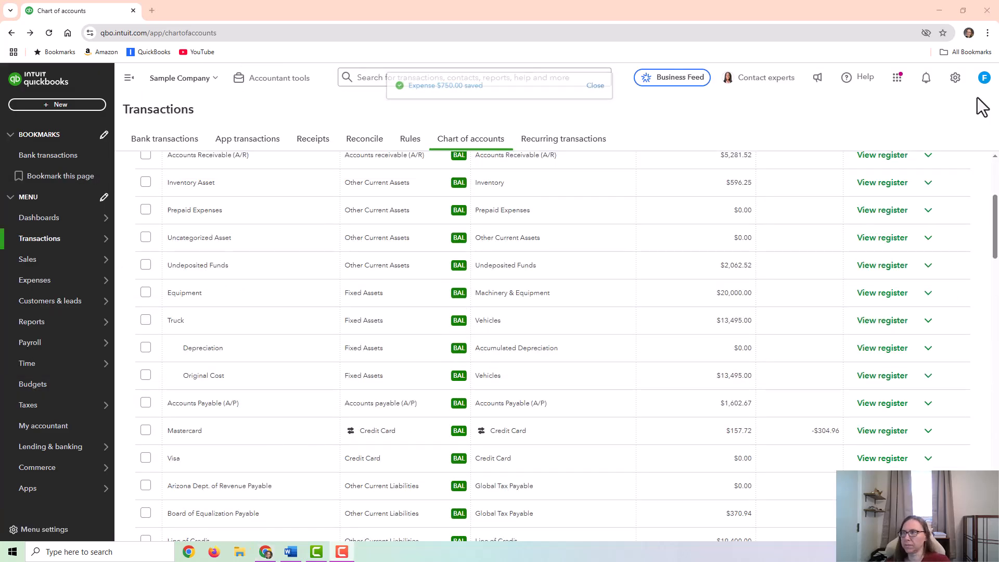
- View the Checking, Equipment and Equipment Loan Payable registers to check how the 04/10/2025 loan payment was posted
{"action": "scroll", "coordinate": [548, 314], "scroll_direction": "up", "scroll_amount": 4}
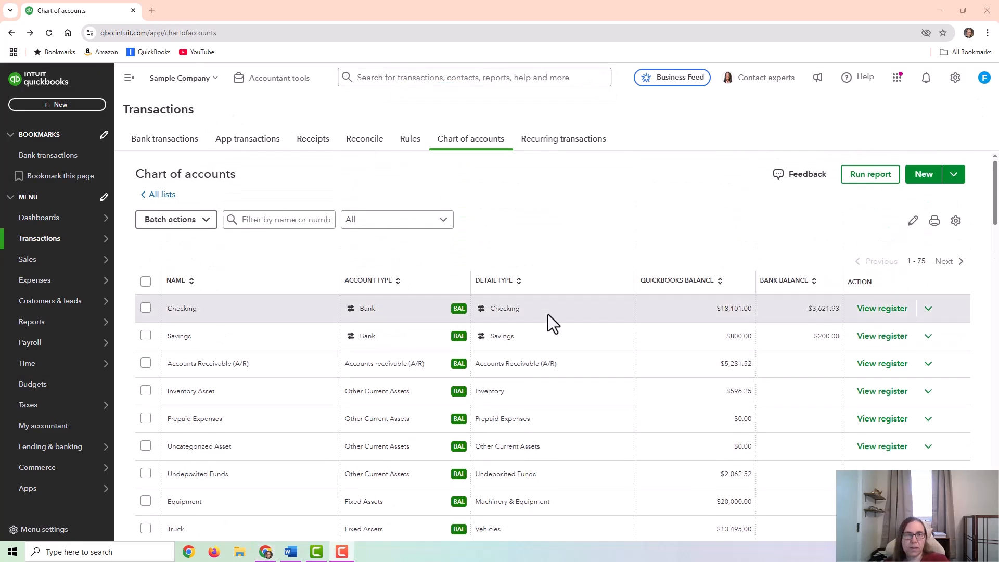
{"action": "left_click", "coordinate": [874, 309]}
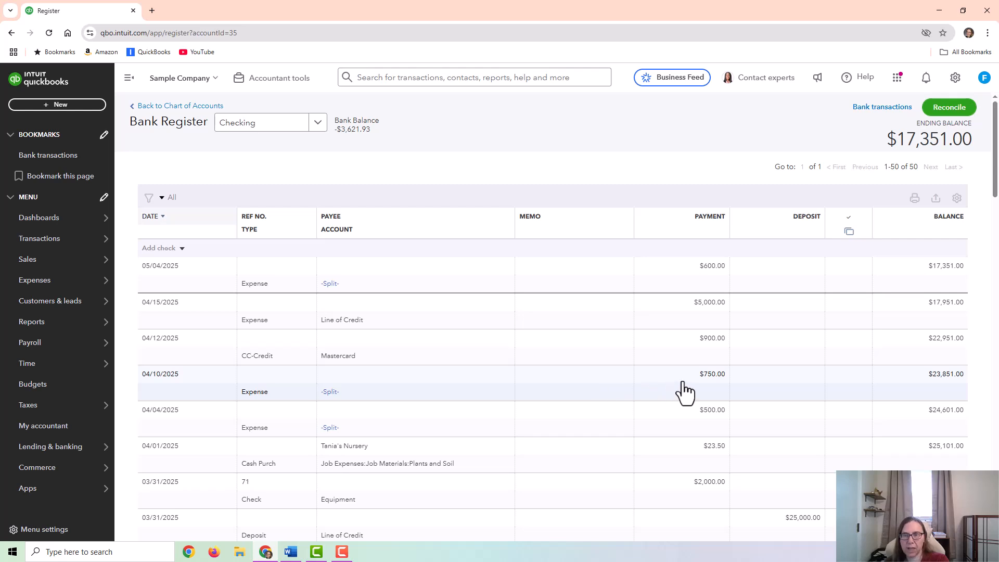
{"action": "left_click", "coordinate": [318, 124]}
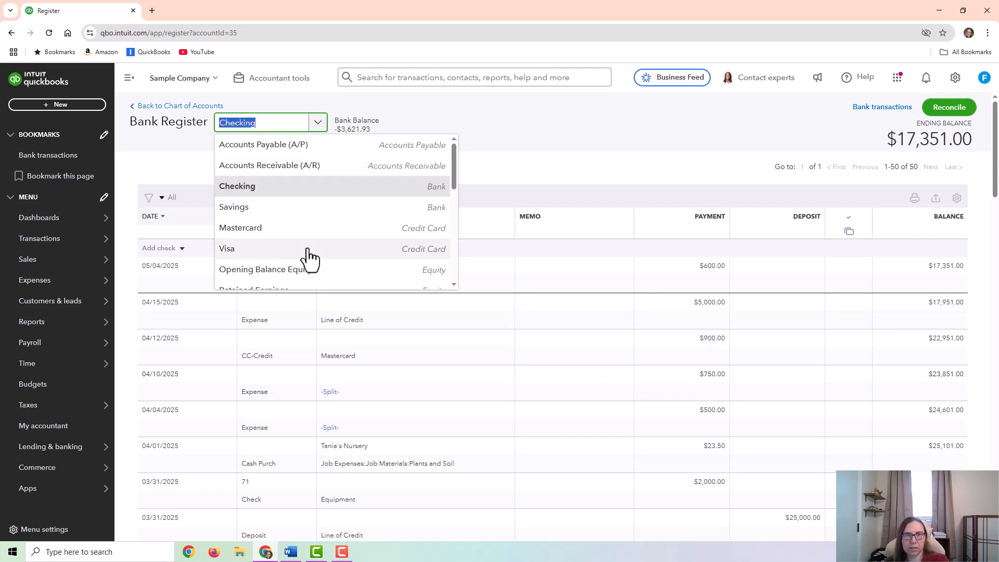
{"action": "scroll", "coordinate": [307, 255], "scroll_direction": "down", "scroll_amount": 2}
{"action": "left_click", "coordinate": [260, 208]}
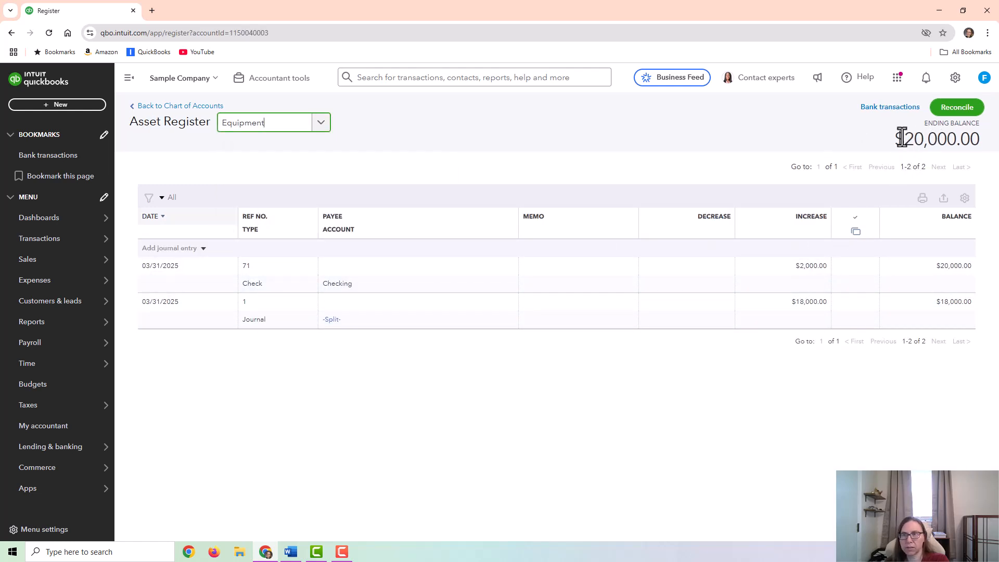
{"action": "left_click_drag", "start_coordinate": [901, 138], "coordinate": [977, 145]}
{"action": "left_click", "coordinate": [745, 120]}
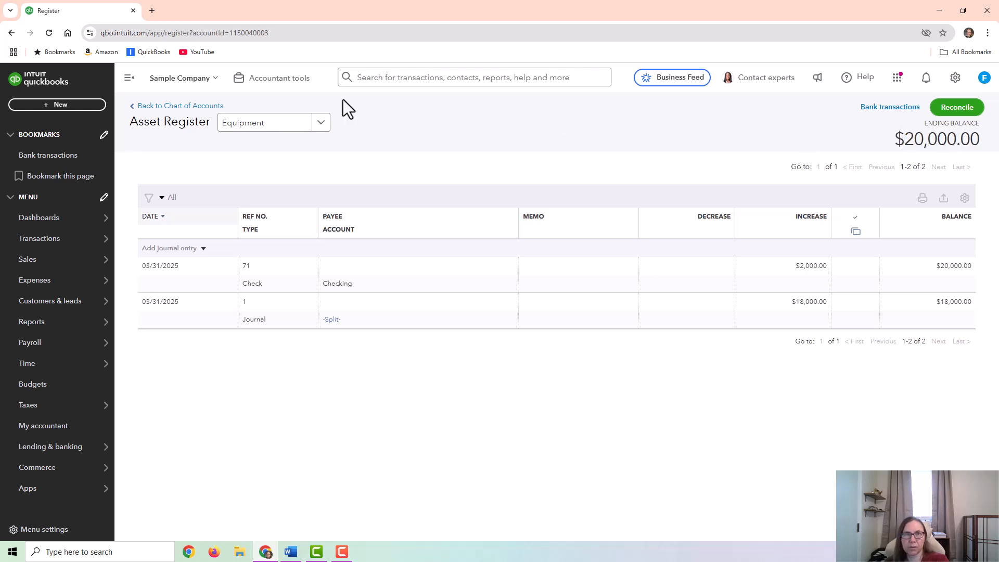
{"action": "left_click", "coordinate": [321, 124]}
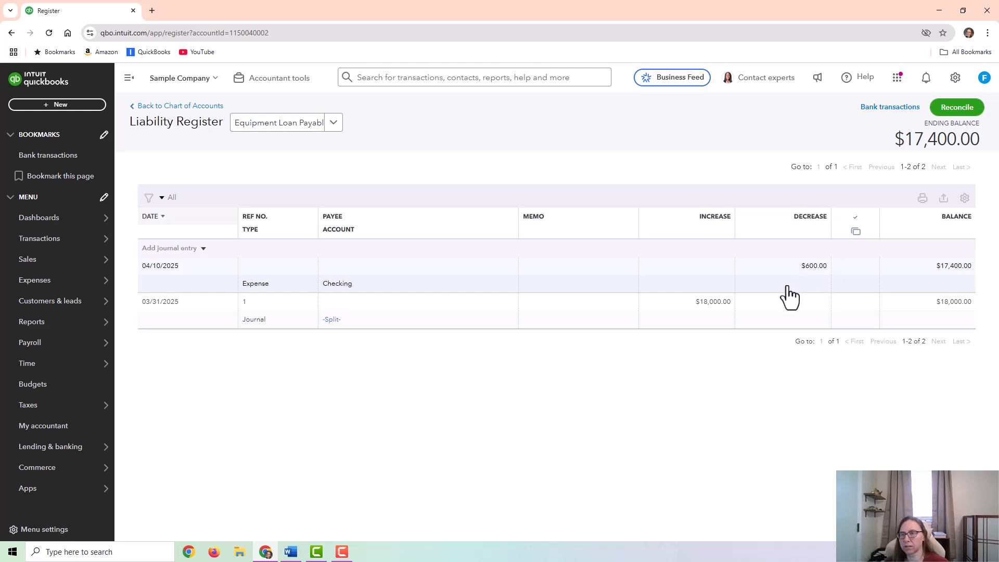
- Filter the chart of accounts by "inter" and run the report for Interest Expense to check the 04/10/2025 interest
{"action": "left_click", "coordinate": [174, 107]}
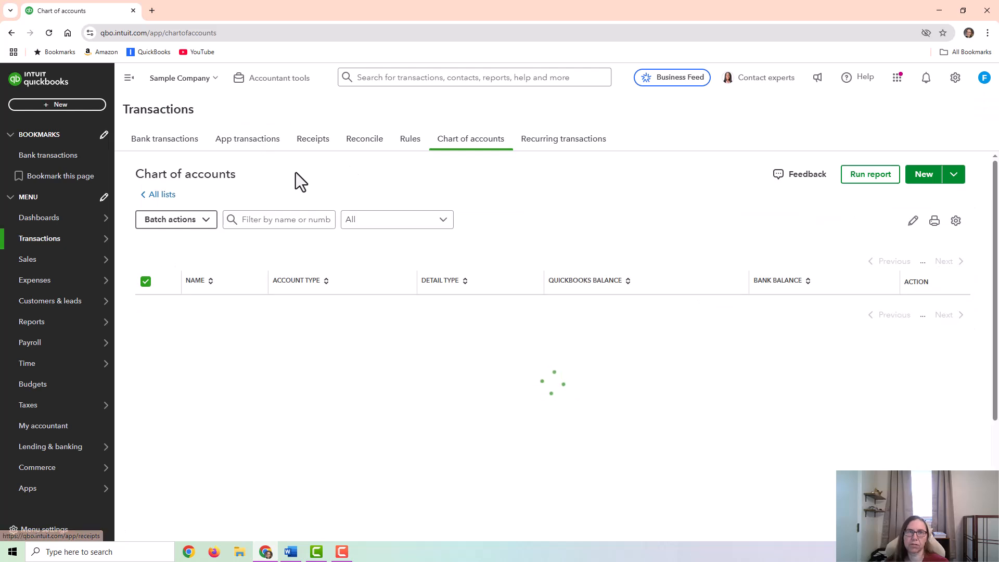
{"action": "left_click", "coordinate": [291, 210]}
{"action": "type", "text": "inter"}
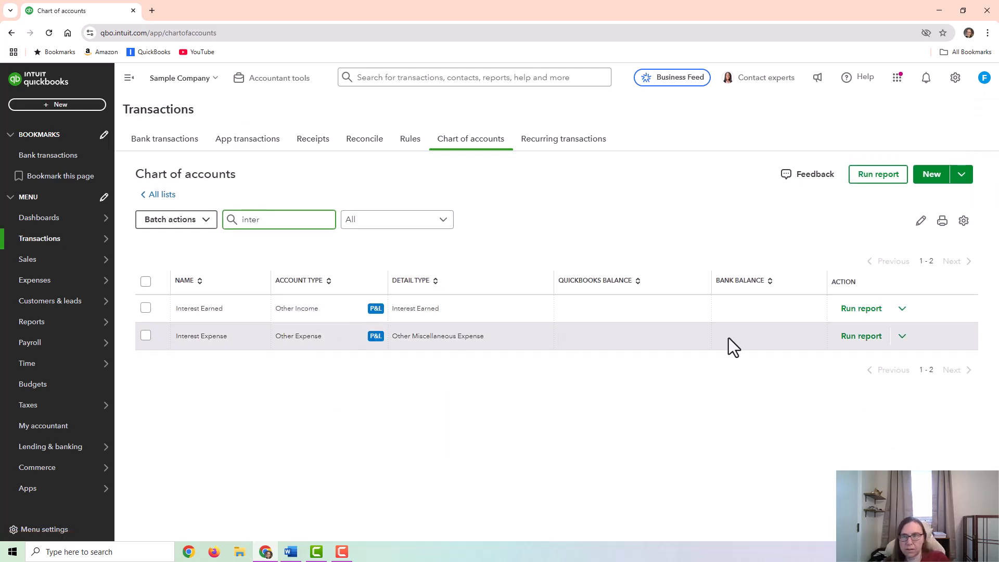
{"action": "left_click", "coordinate": [851, 337]}
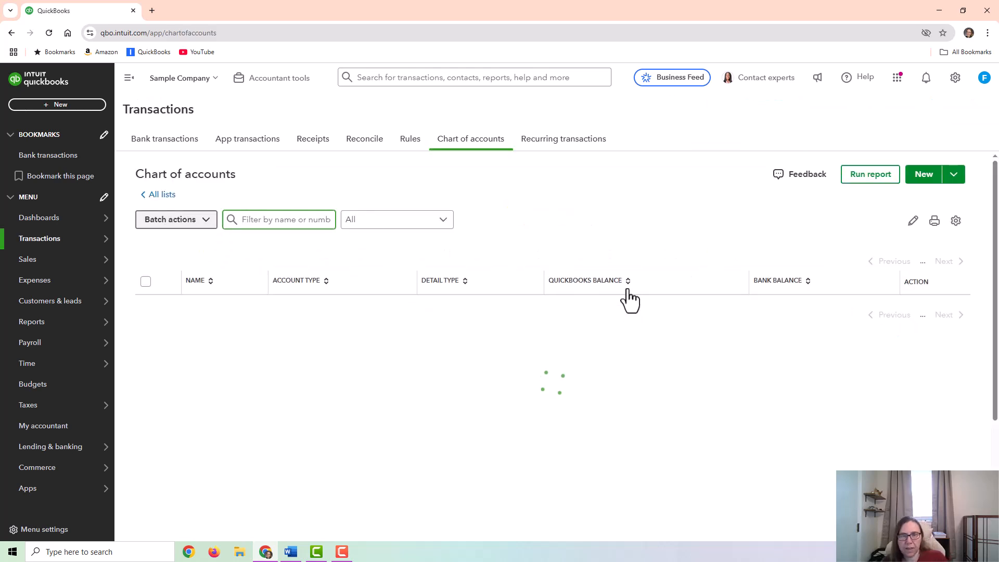
- Open the 04/10/2025 split expense of $750 for editing from the Checking register
{"action": "scroll", "coordinate": [512, 332], "scroll_direction": "down", "scroll_amount": 5}
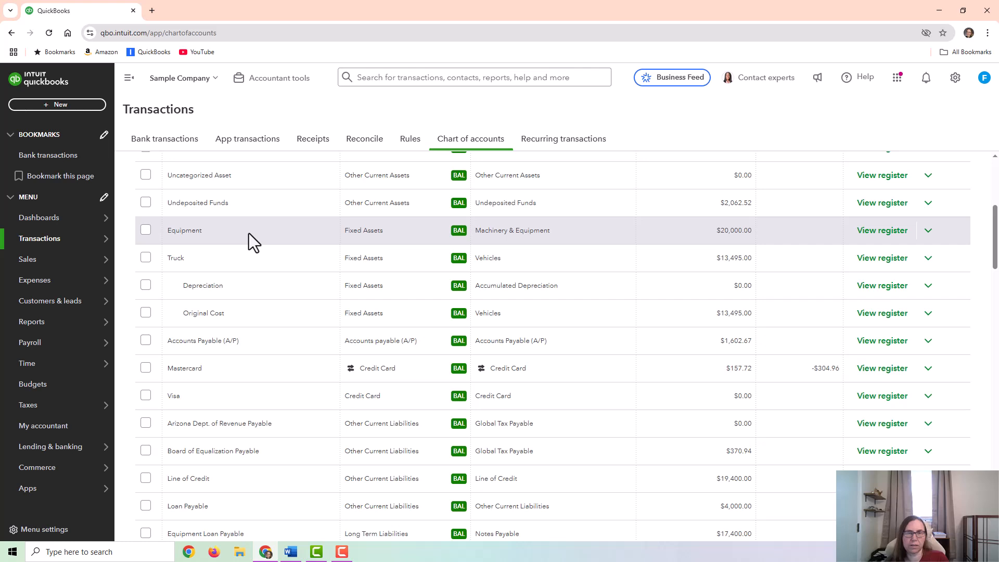
{"action": "scroll", "coordinate": [604, 273], "scroll_direction": "up", "scroll_amount": 5}
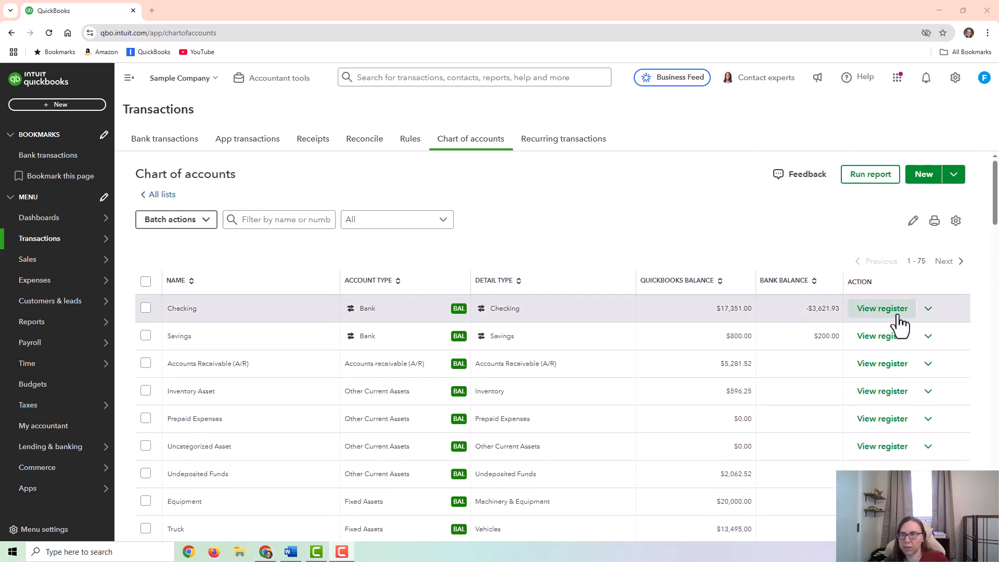
{"action": "left_click", "coordinate": [882, 308]}
{"action": "left_click", "coordinate": [572, 383]}
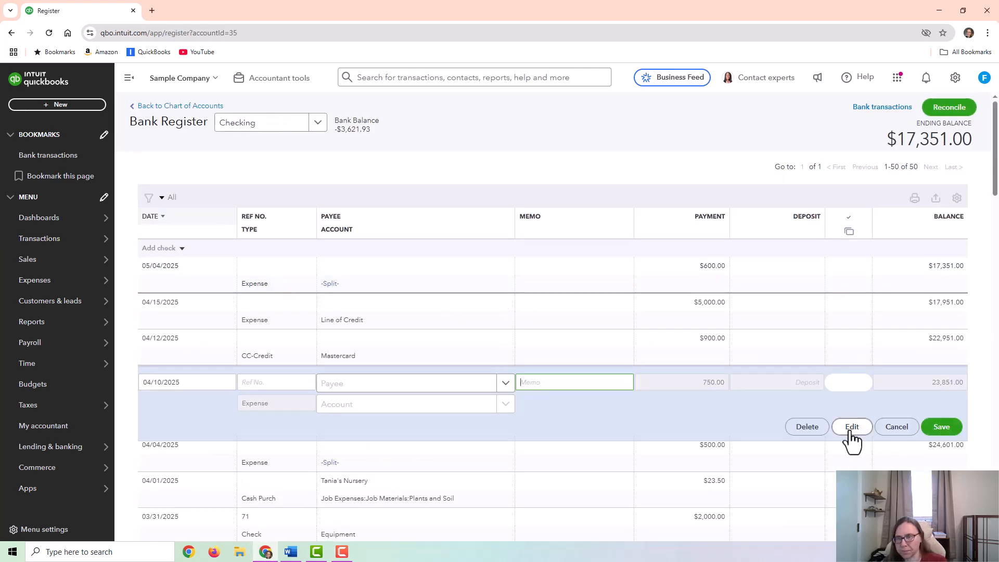
{"action": "left_click", "coordinate": [852, 428]}
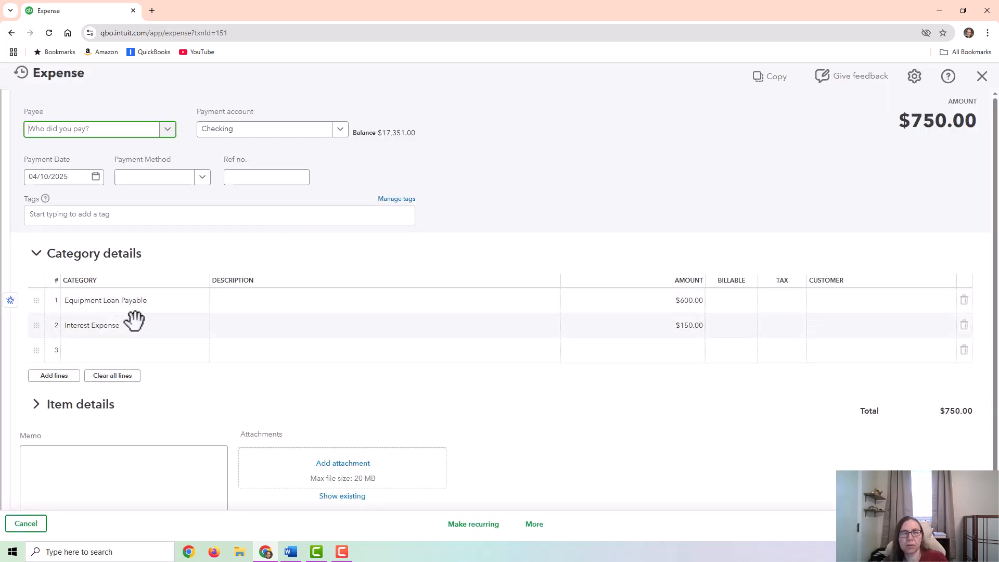
- Remove the Equipment Loan Payable line from the expense and set the Interest Expense line to $750
{"action": "left_click", "coordinate": [964, 300]}
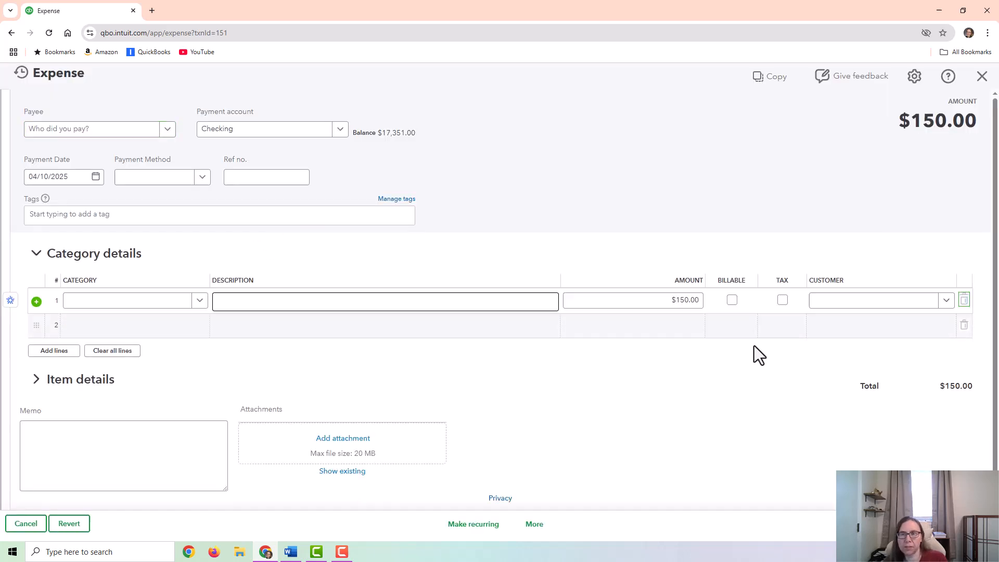
{"action": "left_click", "coordinate": [658, 305]}
{"action": "type", "text": "750"}
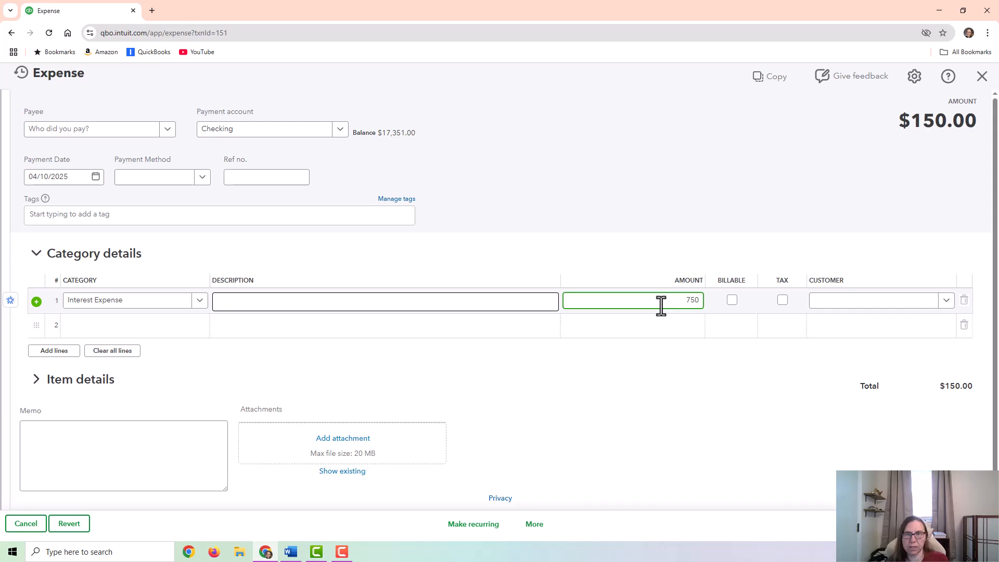
- Change the category of the expense's single $750 line to Equipment Loan Payable
{"action": "left_click", "coordinate": [130, 301]}
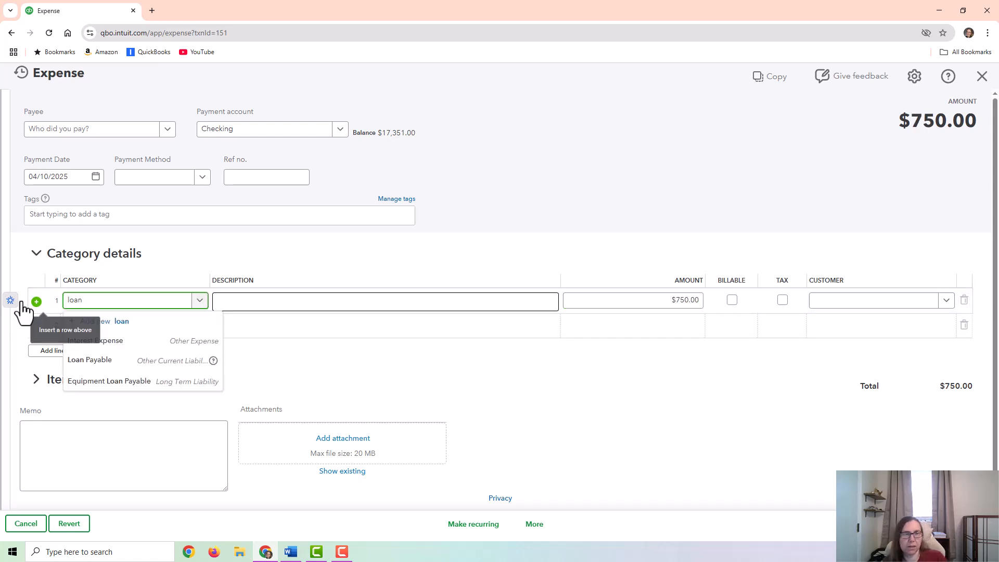
{"action": "left_click", "coordinate": [134, 383]}
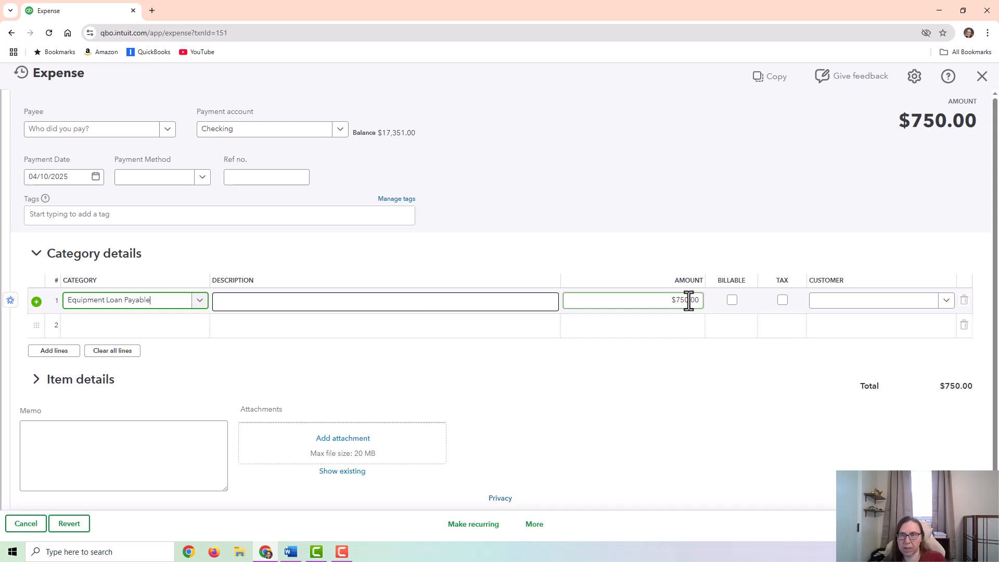
{"action": "left_click", "coordinate": [158, 304]}
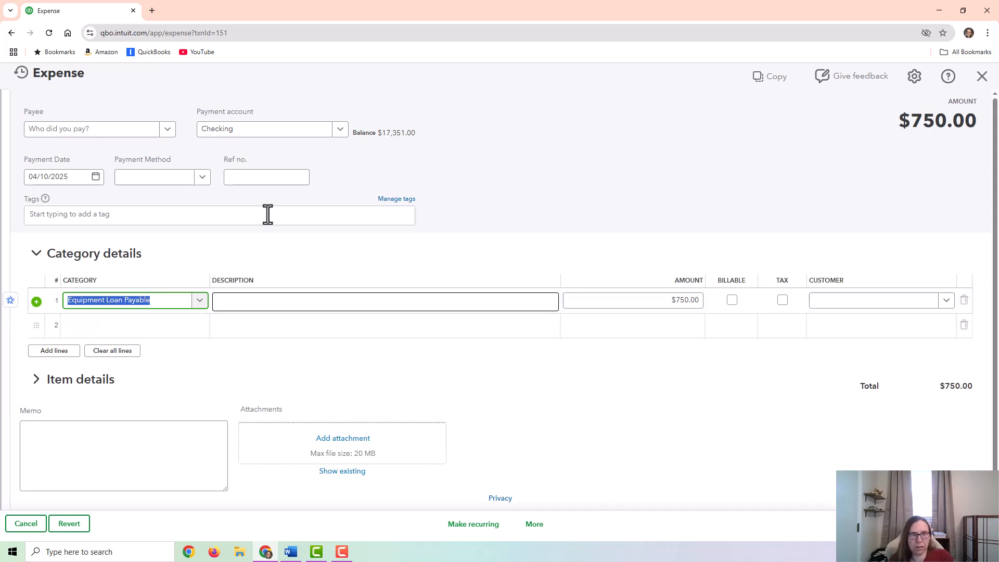
- Split the expense into Equipment Loan Payable for $600 and Interest Expense for $150, and save it
{"action": "left_click", "coordinate": [148, 326]}
{"action": "type", "text": "inter"}
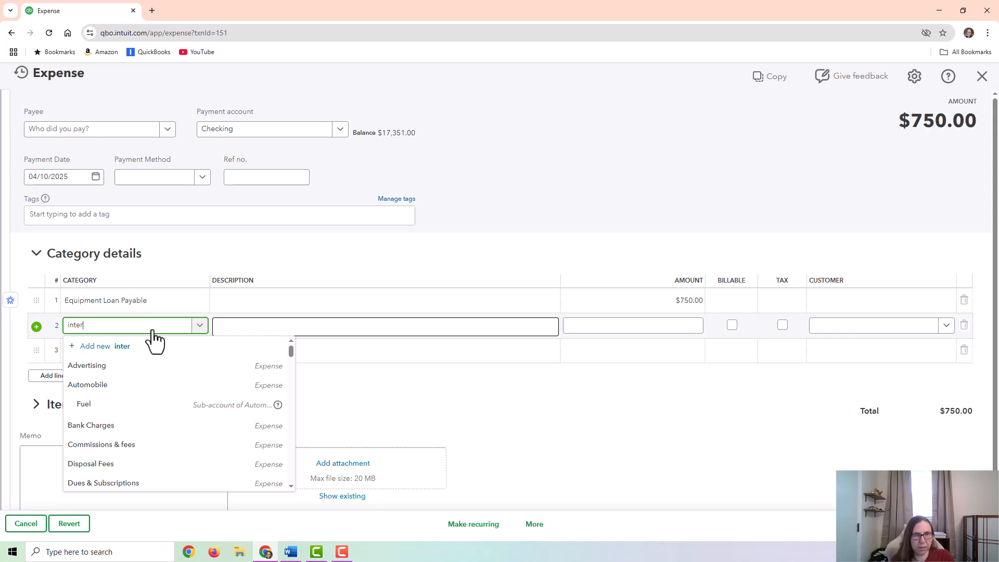
{"action": "left_click", "coordinate": [123, 388]}
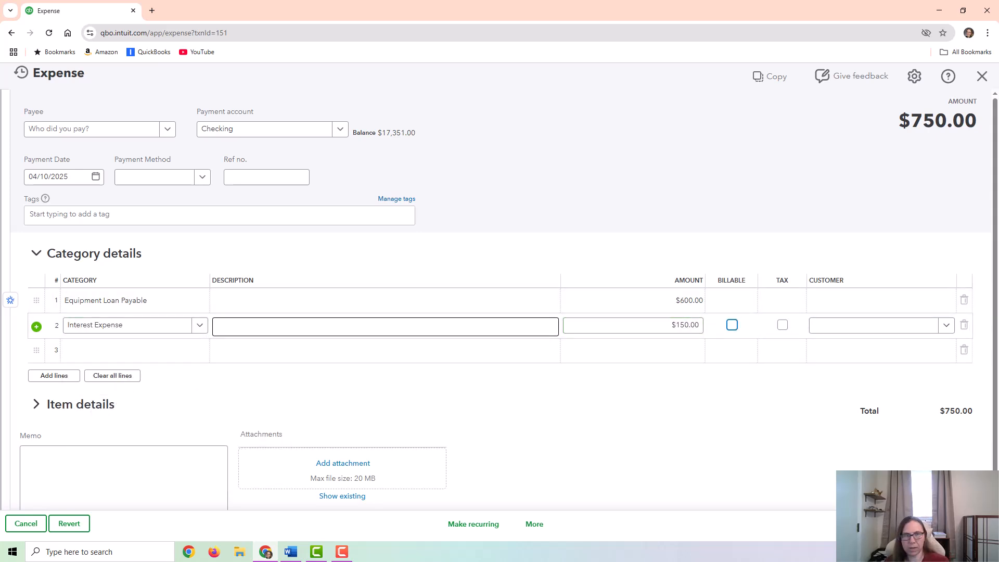
{"action": "left_click", "coordinate": [941, 524]}
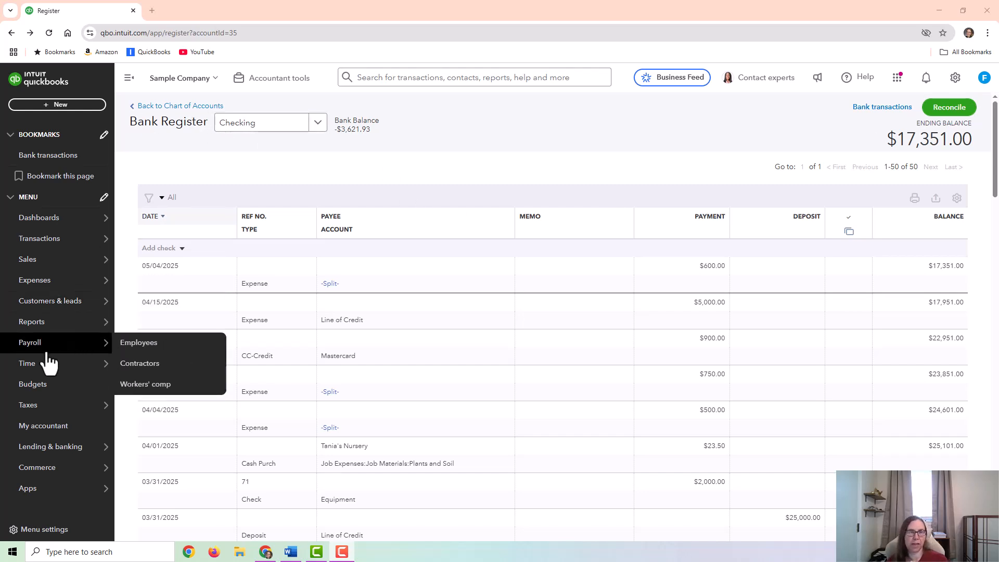
- Open the Balance Sheet report and examine the asset and liability accounts
{"action": "left_click", "coordinate": [33, 325]}
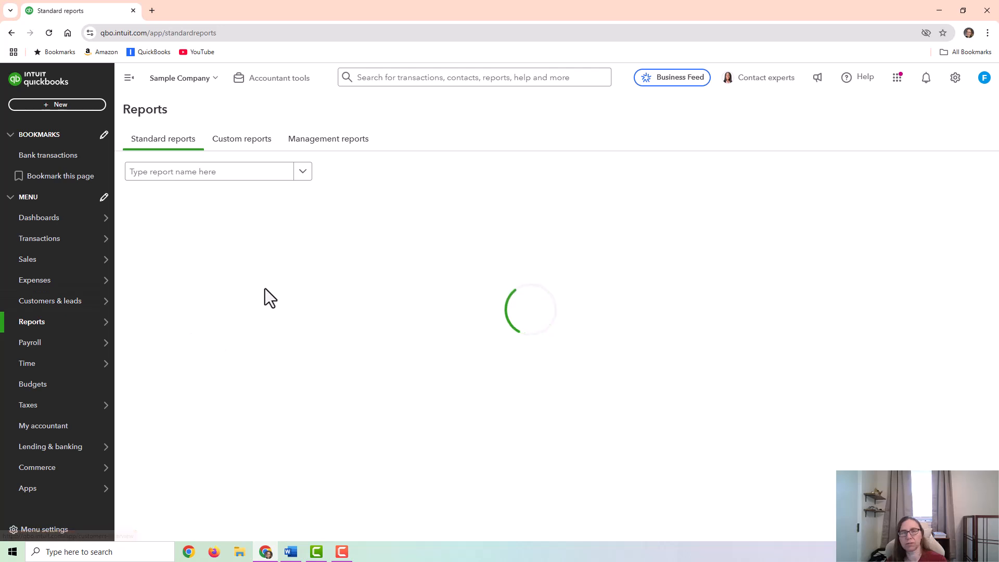
{"action": "left_click", "coordinate": [173, 249]}
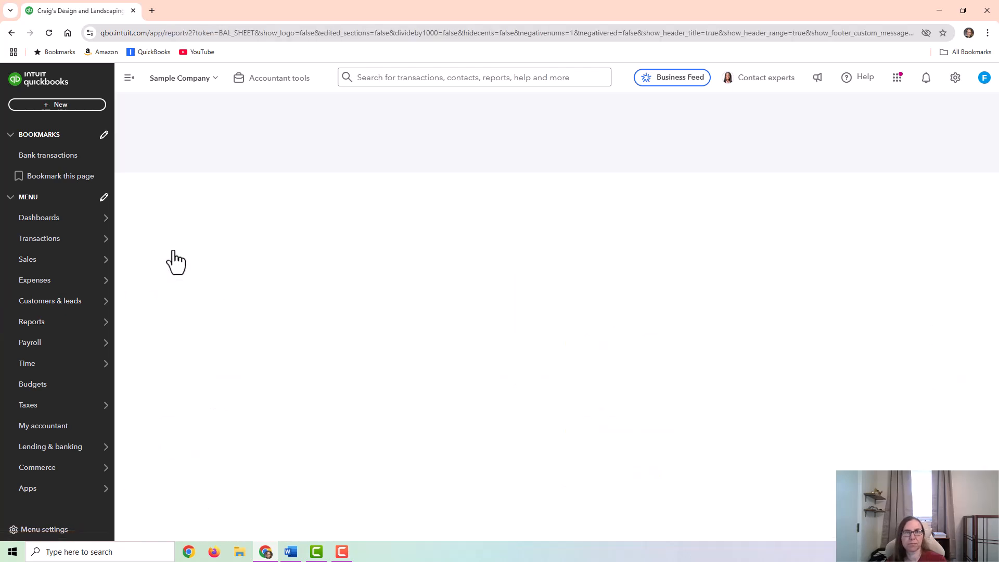
{"action": "scroll", "coordinate": [805, 278], "scroll_direction": "down", "scroll_amount": 7}
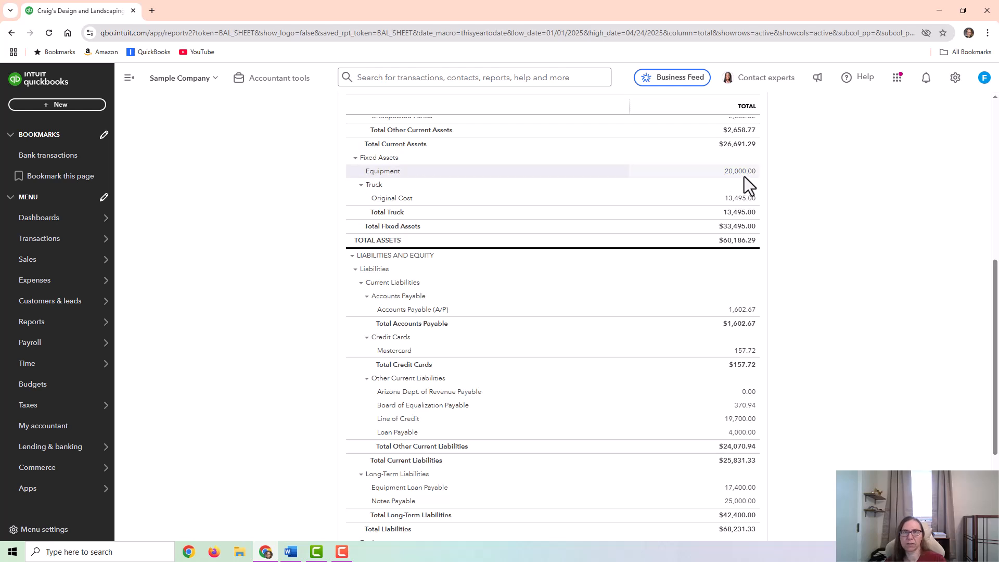
{"action": "scroll", "coordinate": [749, 196], "scroll_direction": "up", "scroll_amount": 3}
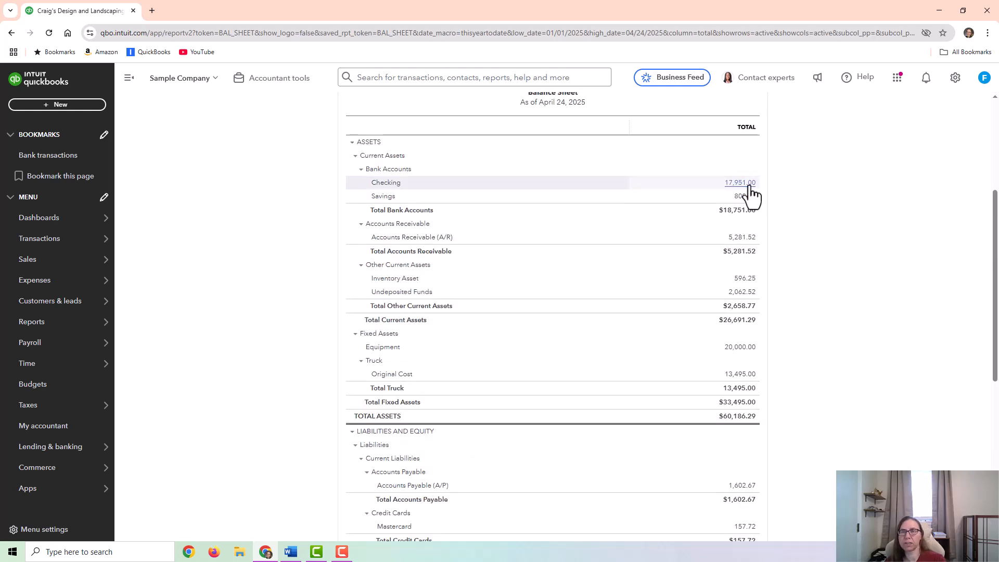
- Review the transactions behind the Checking balance, and return to the Balance Sheet to examine the liabilities
{"action": "left_click", "coordinate": [749, 185]}
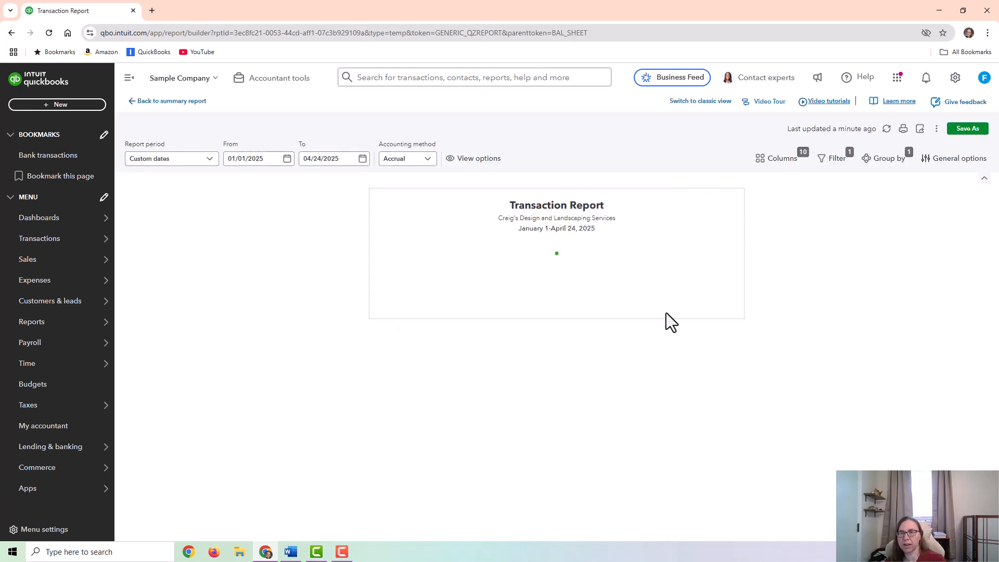
{"action": "scroll", "coordinate": [842, 422], "scroll_direction": "down", "scroll_amount": 10}
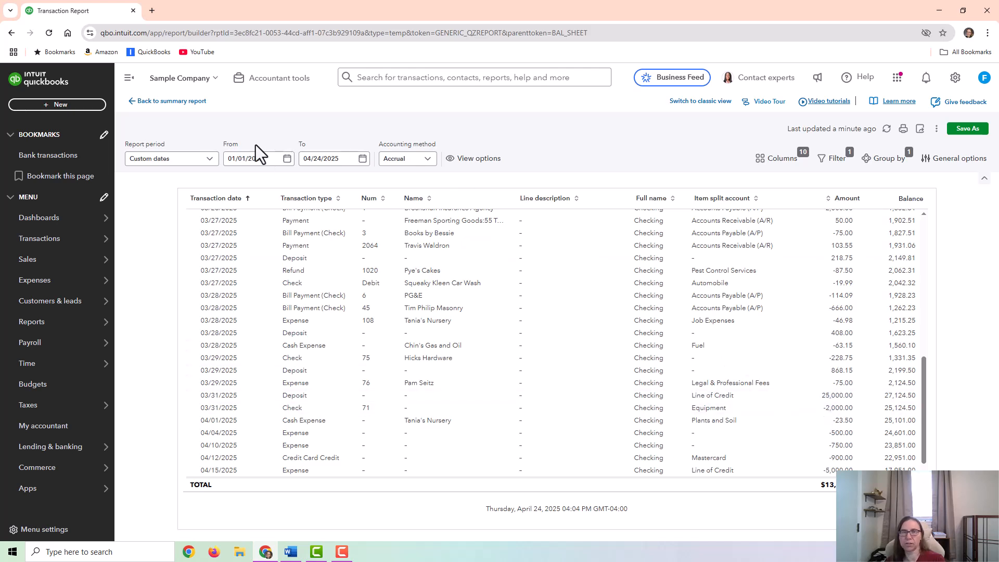
{"action": "left_click", "coordinate": [171, 100]}
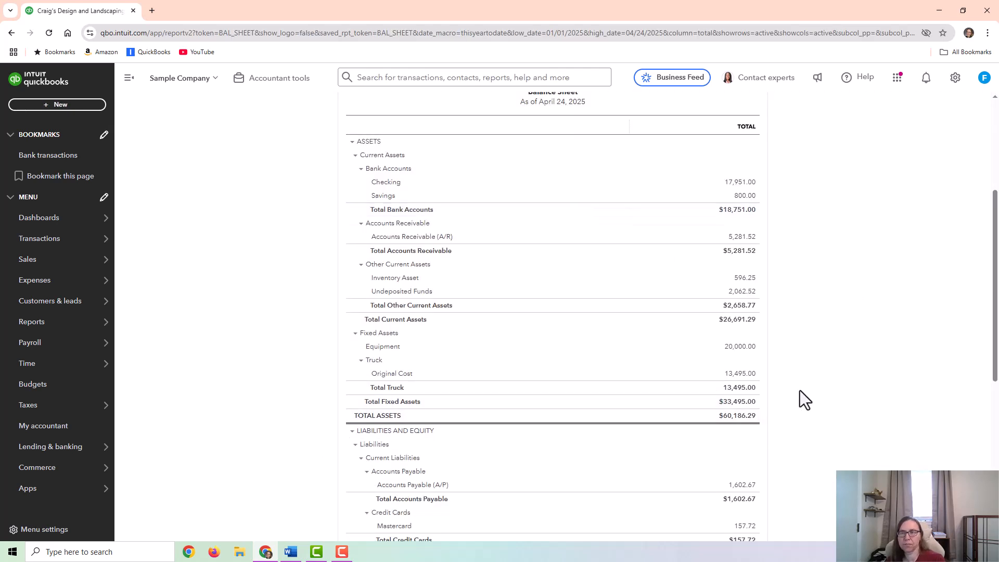
{"action": "scroll", "coordinate": [765, 392], "scroll_direction": "down", "scroll_amount": 2}
{"action": "scroll", "coordinate": [390, 390], "scroll_direction": "down", "scroll_amount": 2}
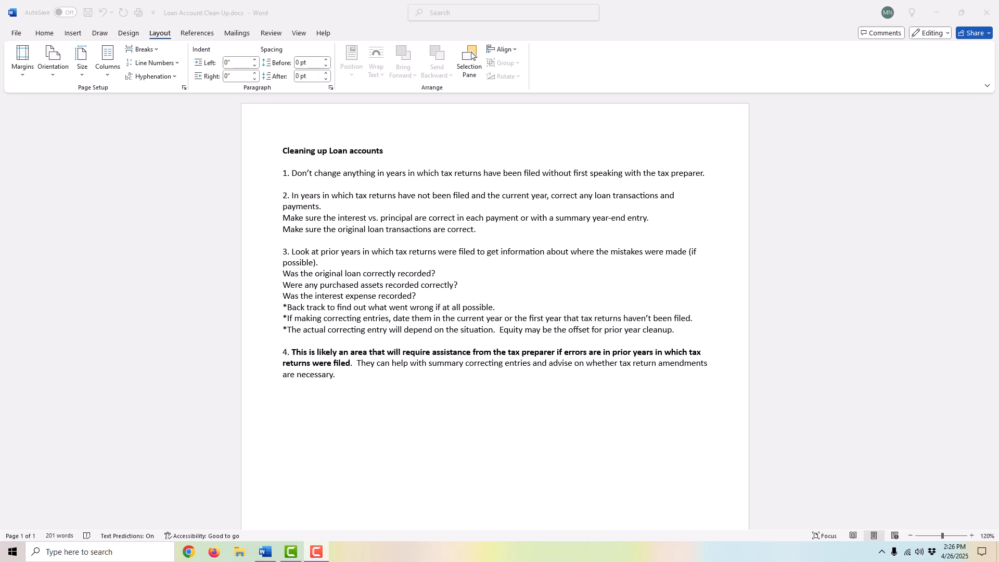
- In the Word document on loan account cleanup, highlight item 2's phrases on interest vs. principal, summary year-end entry and original loan transactions
{"action": "left_click", "coordinate": [341, 216]}
{"action": "left_click_drag", "start_coordinate": [339, 217], "coordinate": [504, 215]}
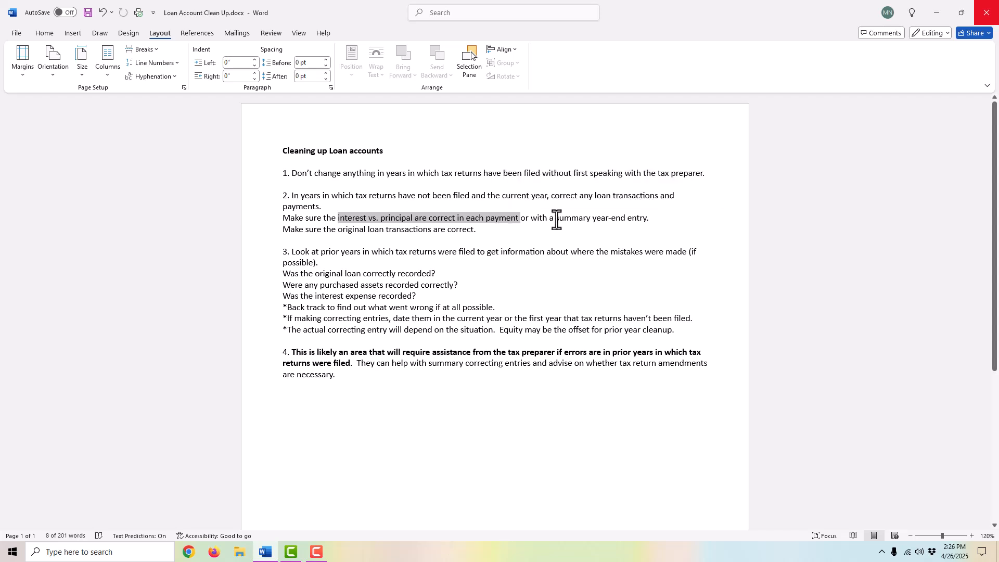
{"action": "left_click_drag", "start_coordinate": [556, 219], "coordinate": [648, 222]}
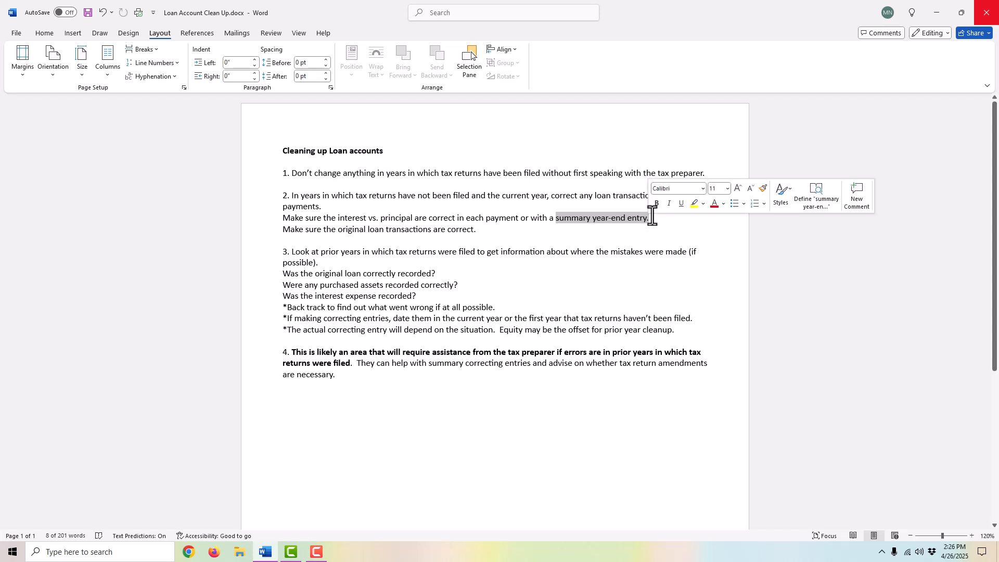
{"action": "left_click", "coordinate": [570, 216]}
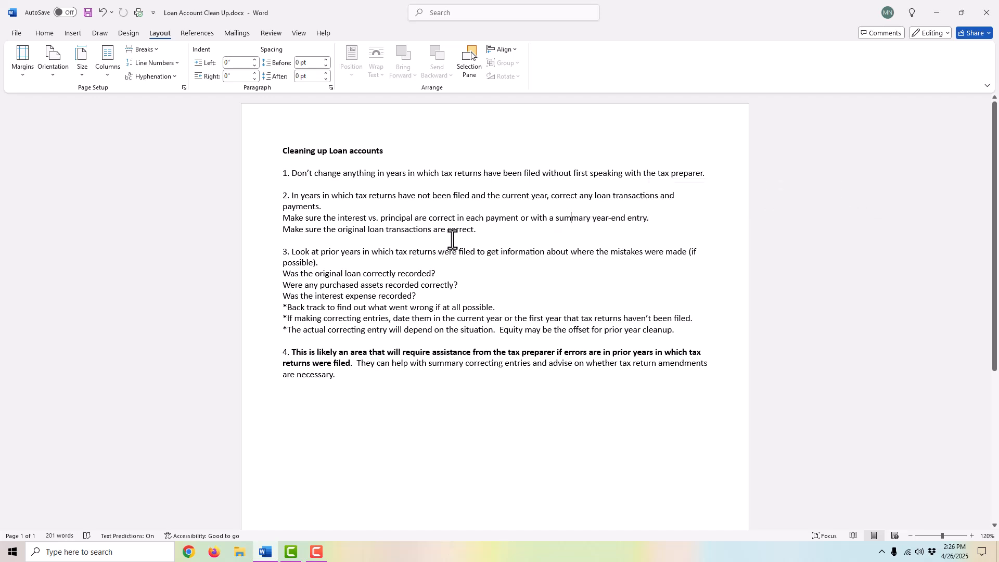
{"action": "left_click_drag", "start_coordinate": [491, 231], "coordinate": [340, 231]}
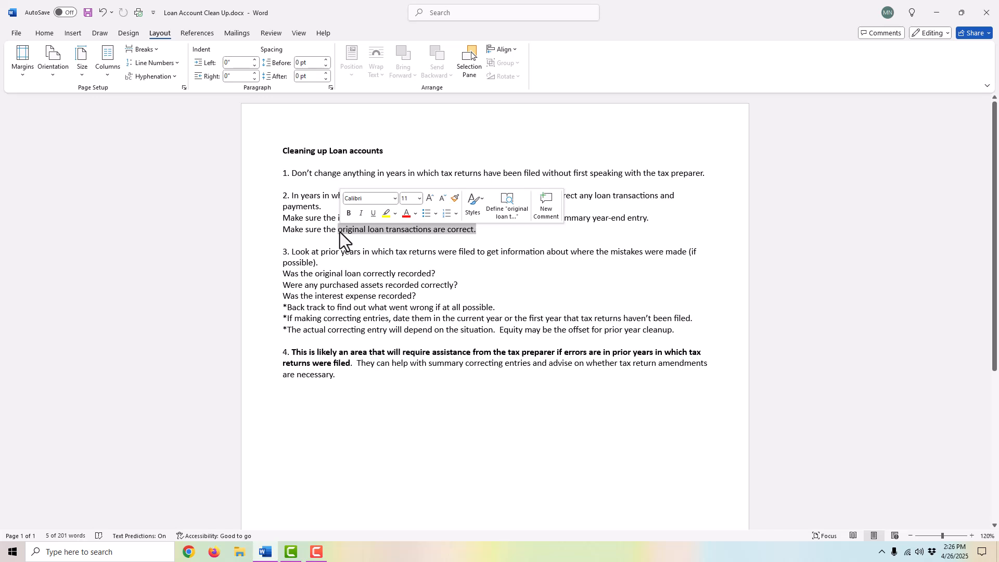
{"action": "left_click", "coordinate": [492, 230]}
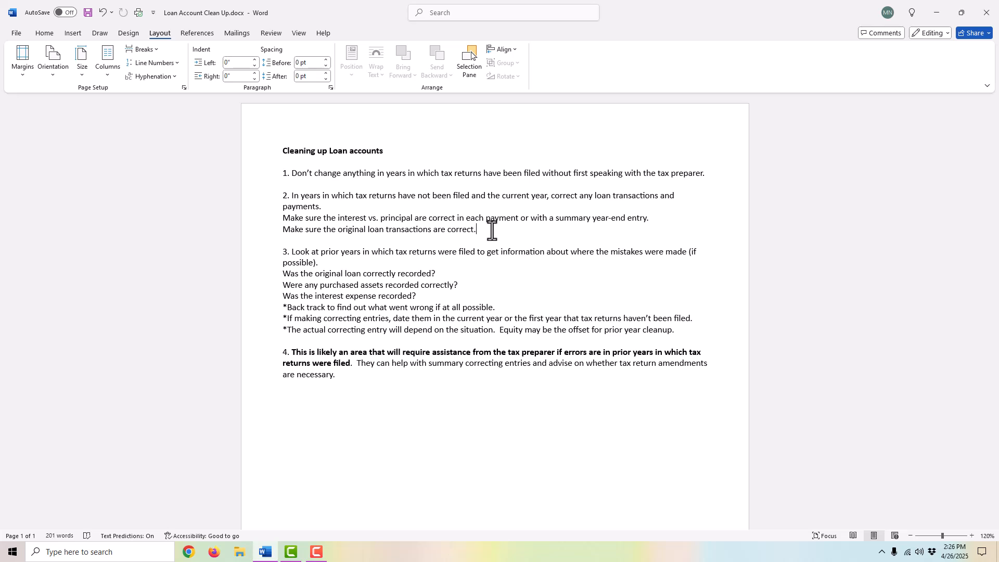
- Highlight item 3's sentence about looking at prior years in which tax returns were filed, and clear the selection
{"action": "triple_click", "coordinate": [310, 251]}
{"action": "left_click_drag", "start_coordinate": [328, 261], "coordinate": [292, 257]}
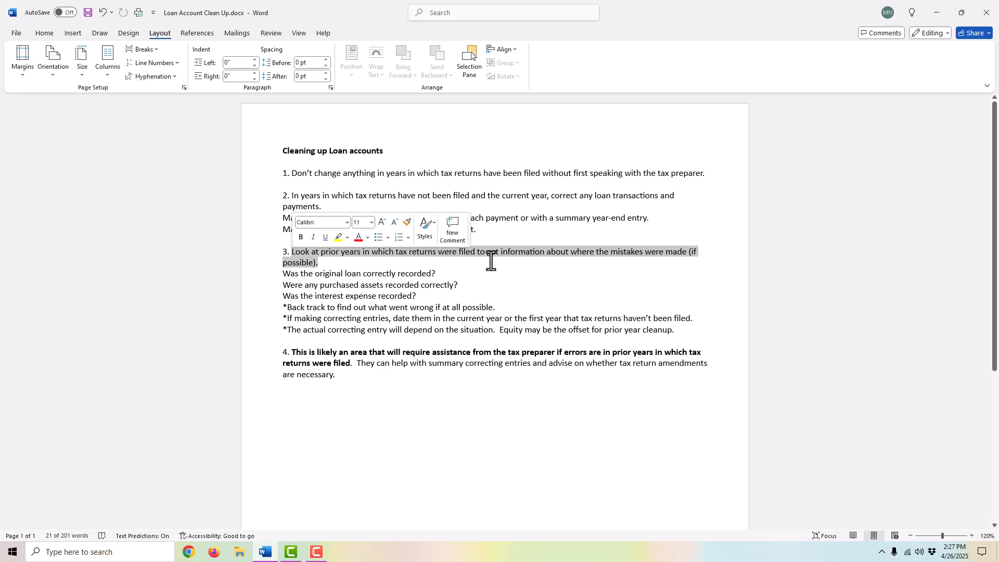
{"action": "left_click", "coordinate": [452, 273]}
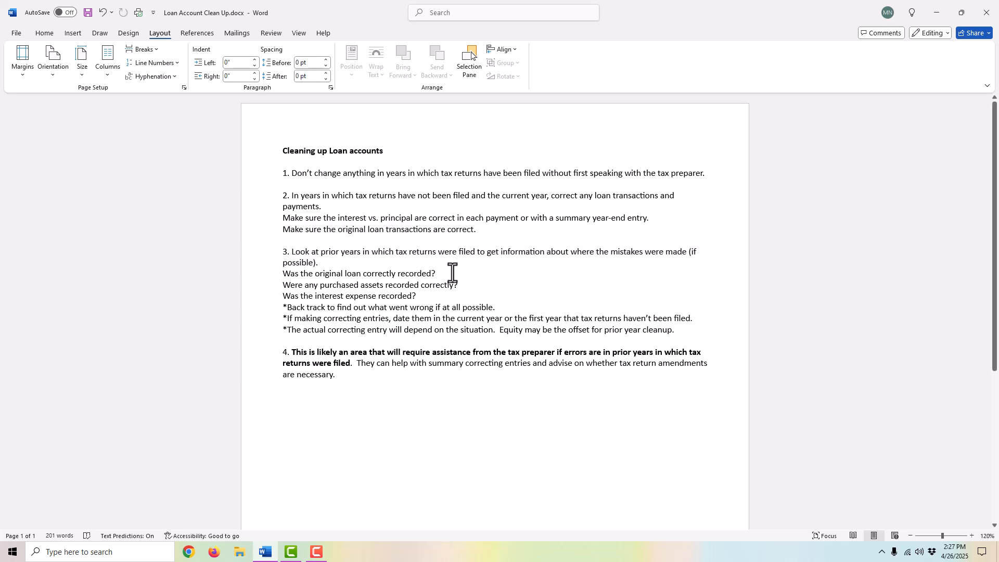